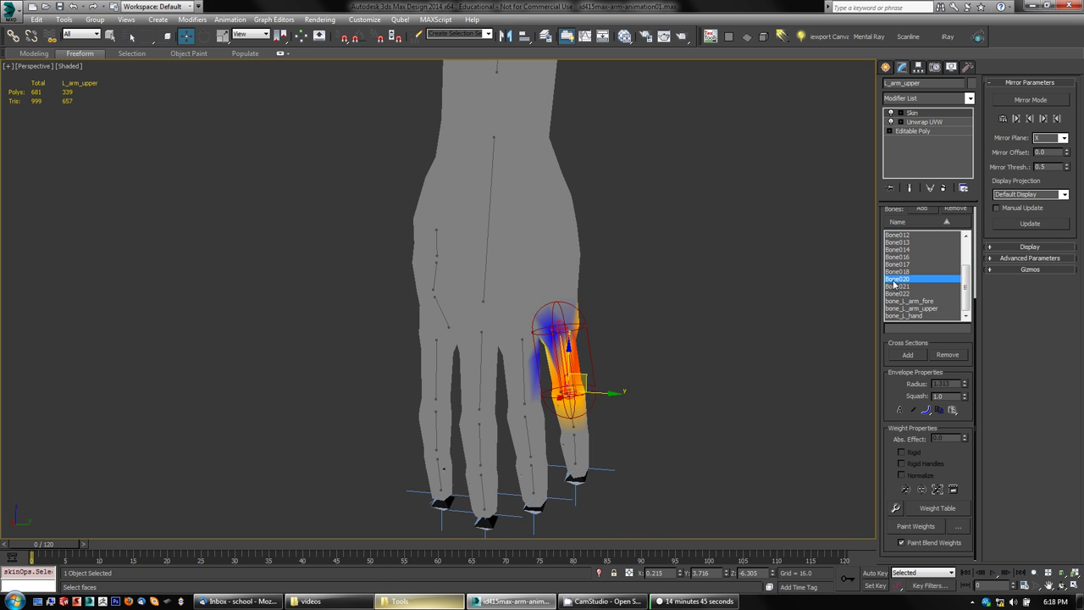
Step: Inspect the skin influence of Bone014 and Bone013, and select the bone_L_hand envelope
click(897, 250)
click(898, 243)
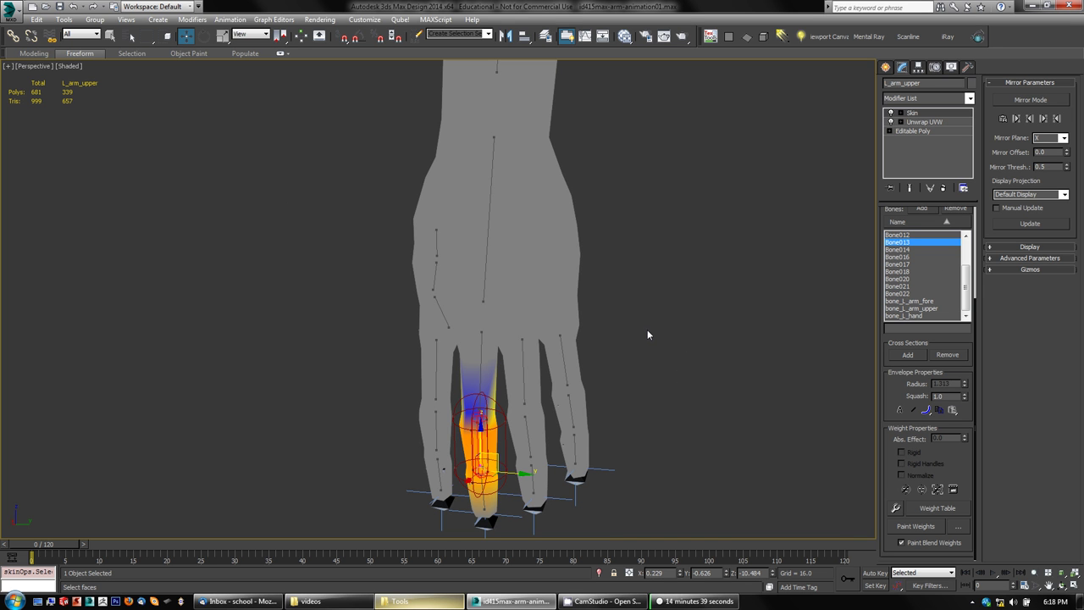
click(485, 199)
scroll(676, 293, down, 5)
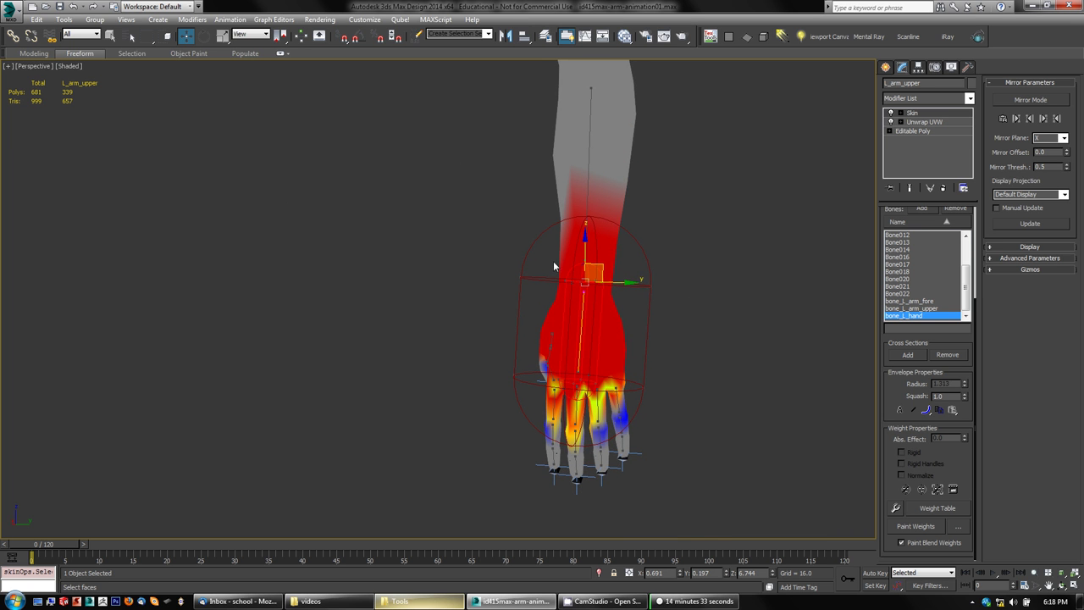
Step: Reduce the wrist-end radius of the hand bone's outer envelope to about 4.33
click(525, 279)
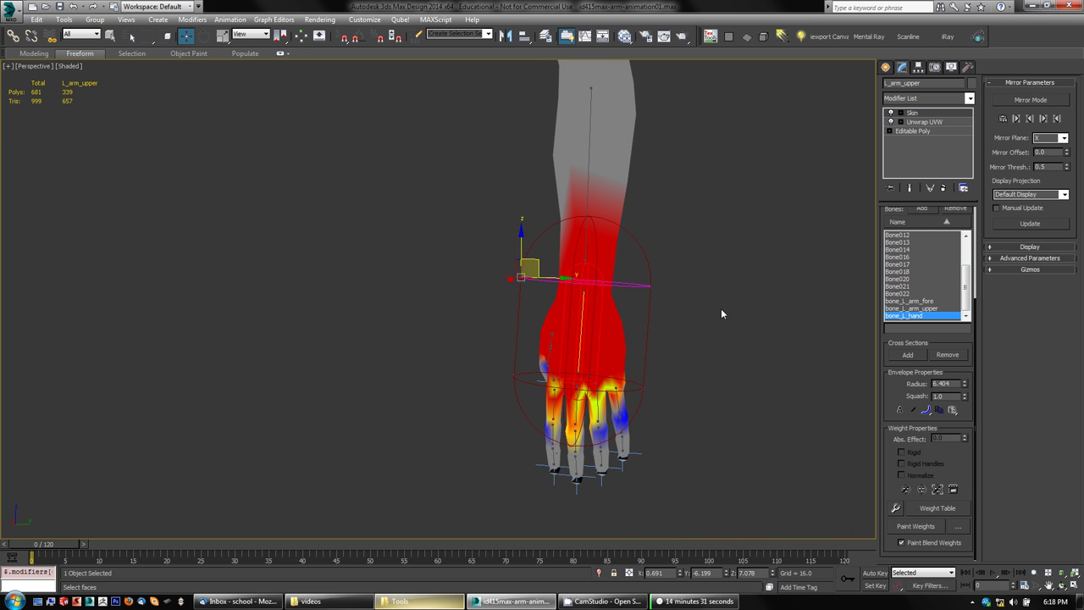
alt+middle_drag(703, 292, 723, 311)
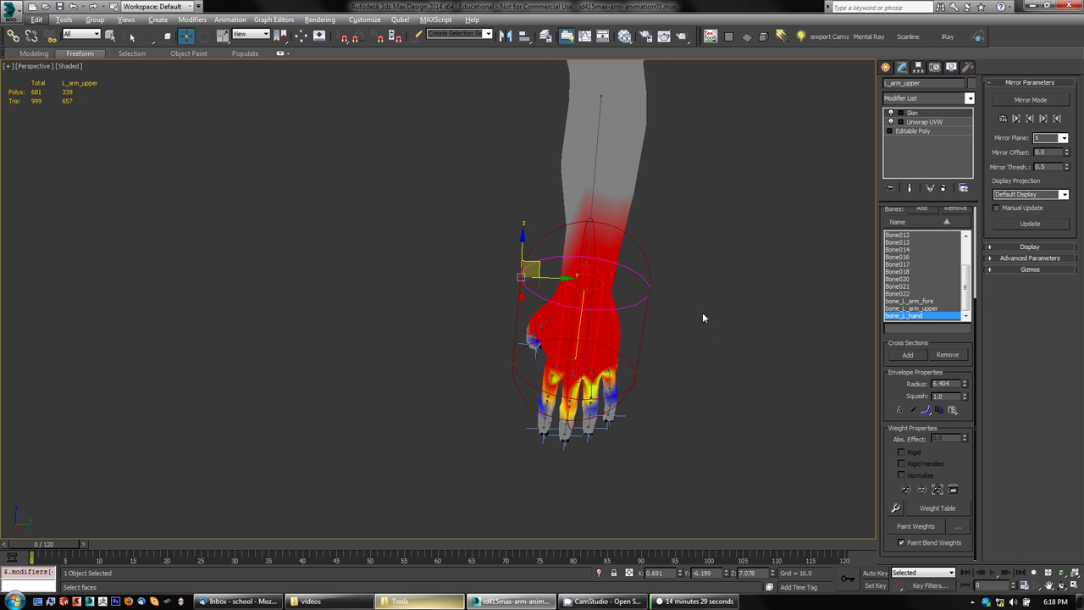
scroll(660, 331, up, 8)
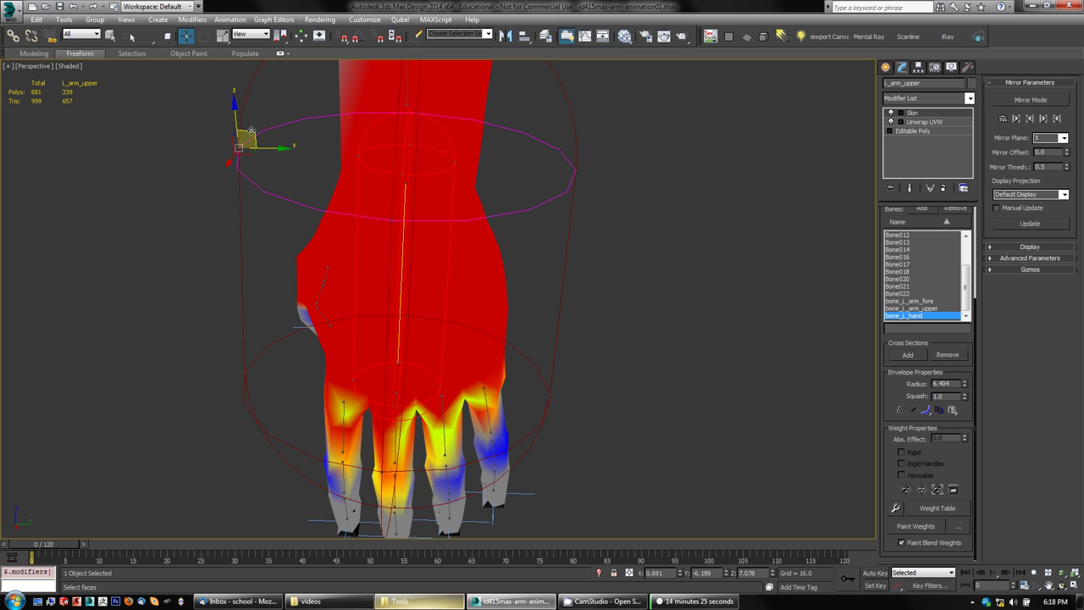
drag(252, 133, 313, 139)
scroll(647, 227, down, 5)
alt+middle_drag(647, 233, 635, 269)
scroll(645, 193, down, 4)
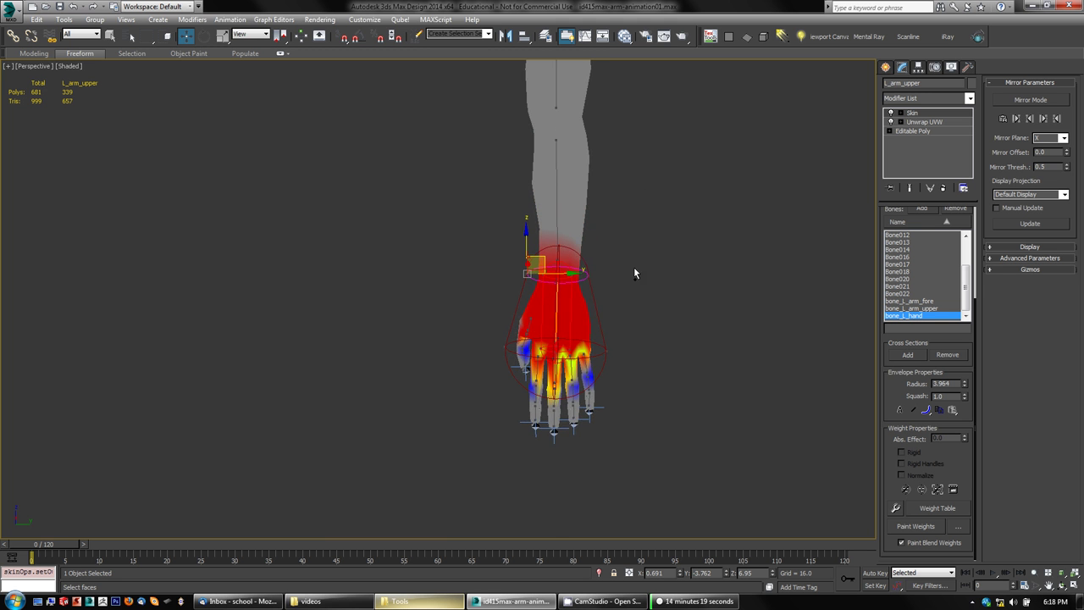
scroll(634, 269, up, 5)
mouse_move(467, 260)
mouse_down()
mouse_move(468, 246)
mouse_move(478, 266)
mouse_move(459, 268)
mouse_up()
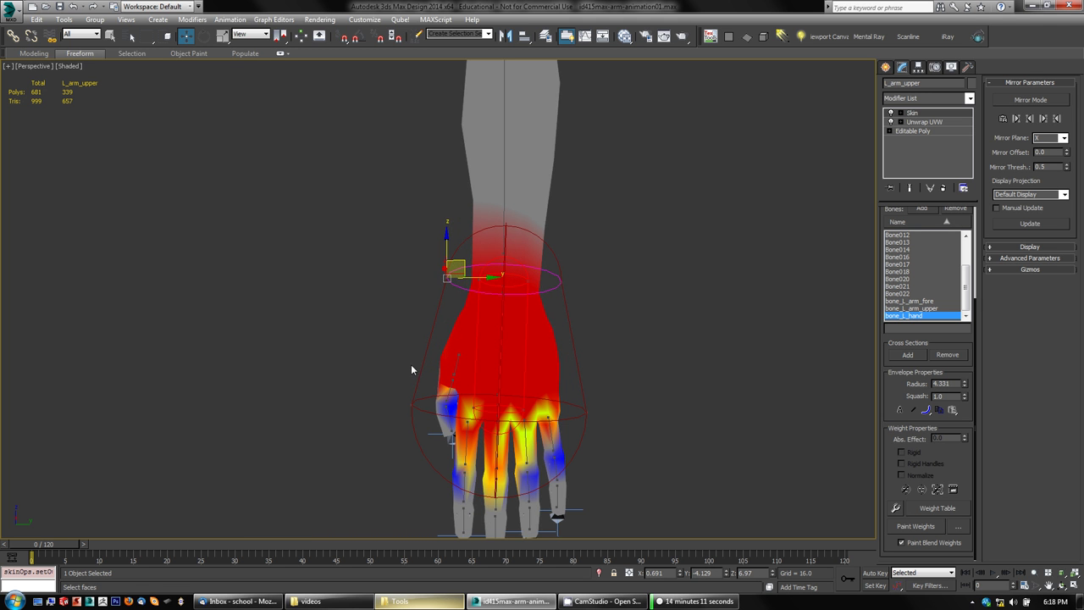
Step: Reduce the knuckle-end radius of the hand bone's outer envelope to about 4.92
alt+middle_drag(652, 418, 686, 429)
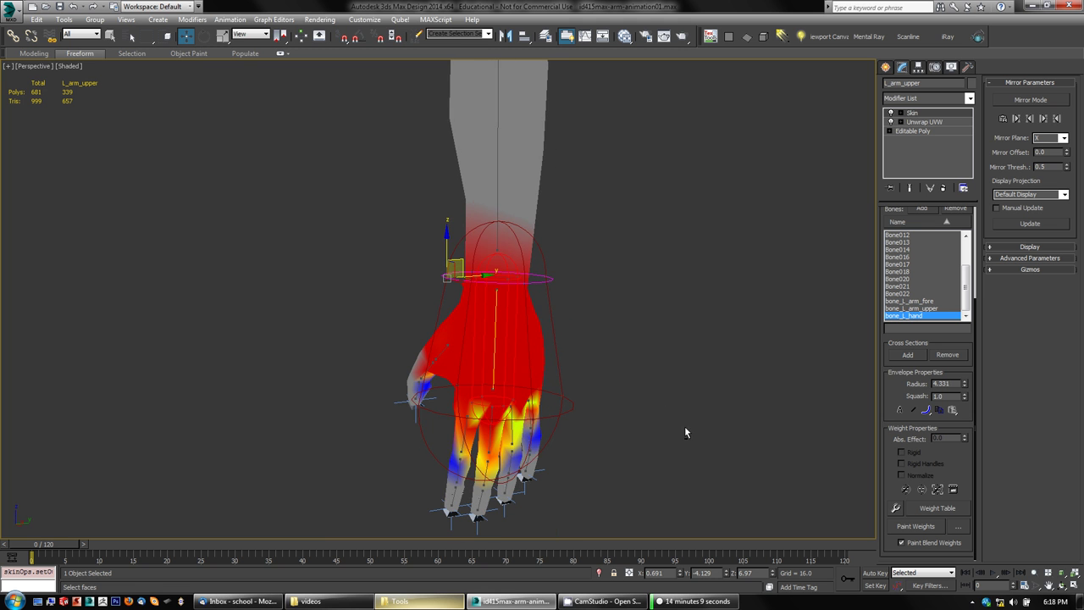
click(562, 398)
drag(580, 376, 559, 388)
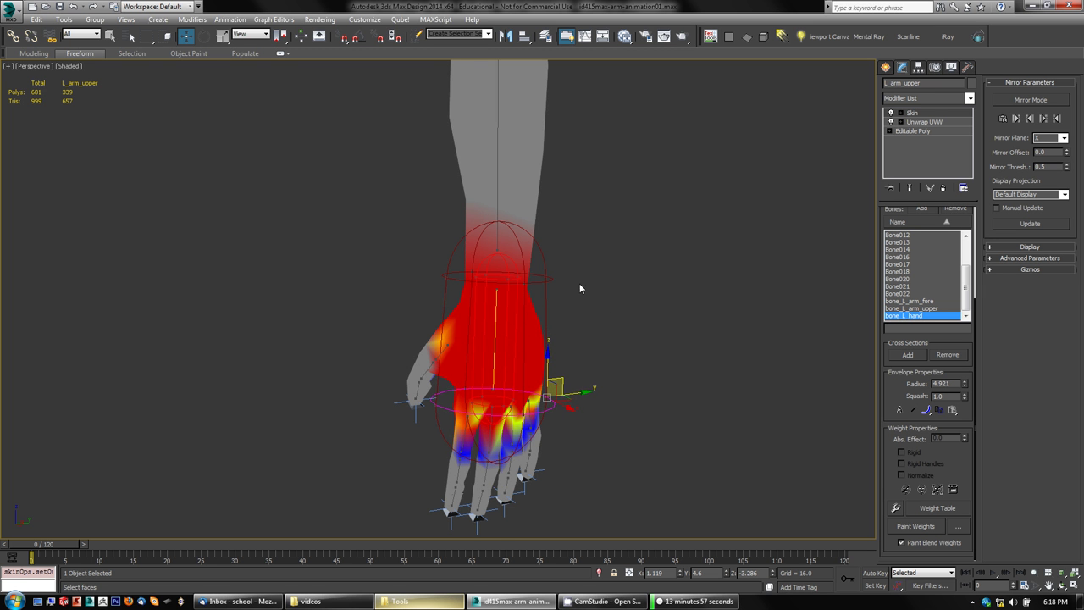
mouse_move(579, 283)
alt+middle_down()
mouse_move(646, 341)
mouse_move(658, 317)
mouse_move(581, 284)
alt+middle_up()
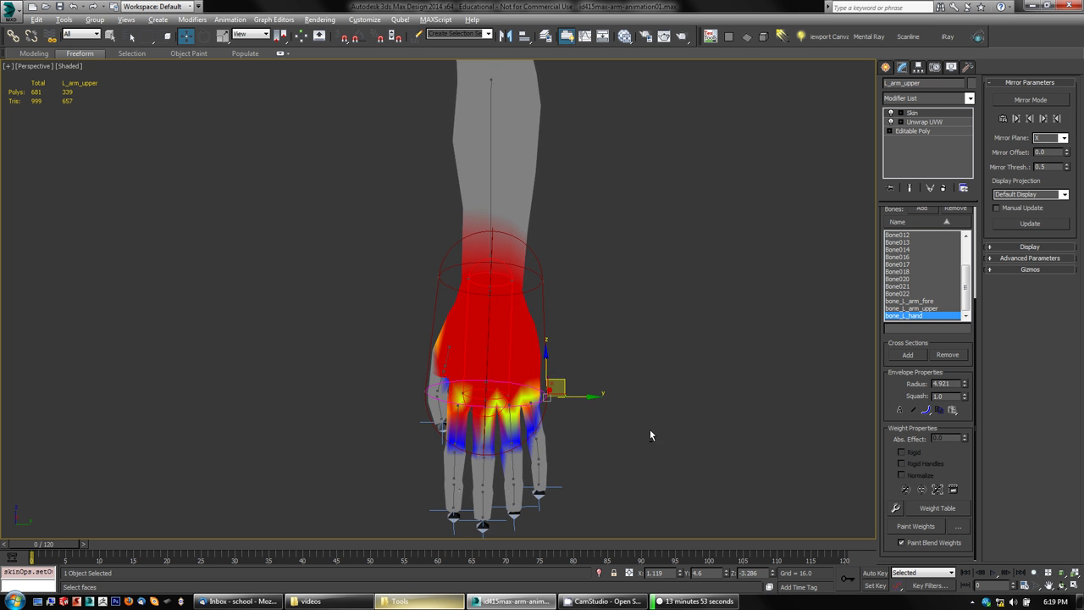
alt+middle_drag(649, 434, 551, 430)
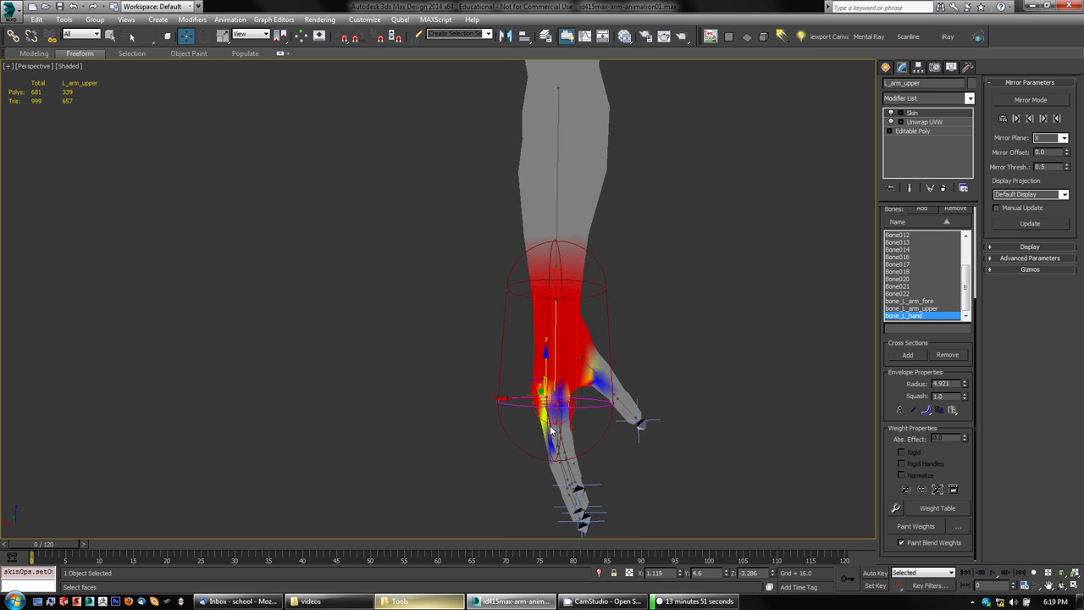
middle_drag(687, 341, 609, 331)
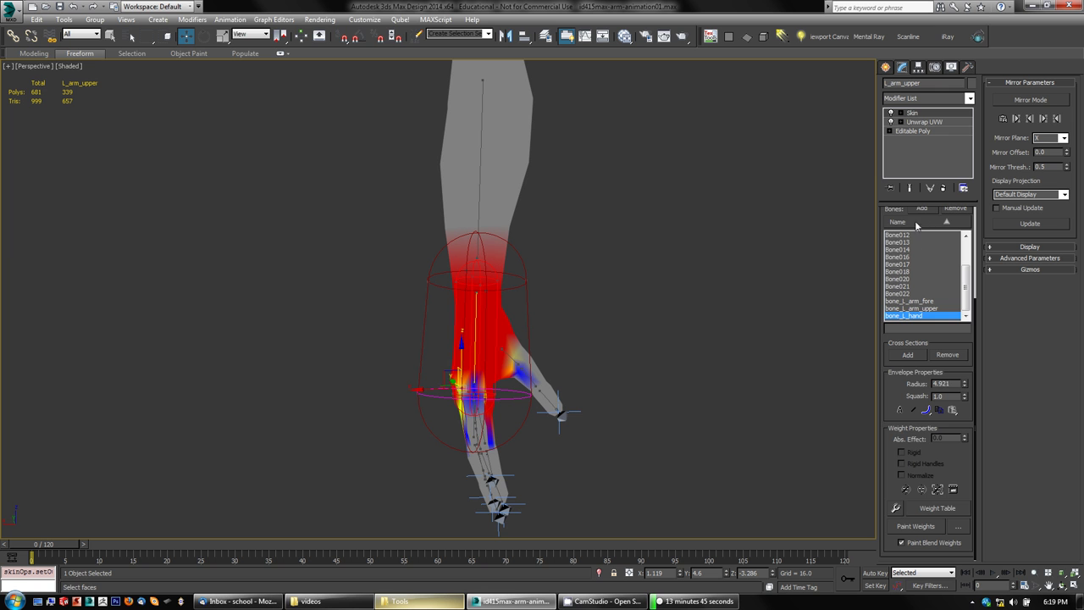
Step: Leave envelope editing and select bone_L_hand in wireframe display
drag(899, 373, 904, 488)
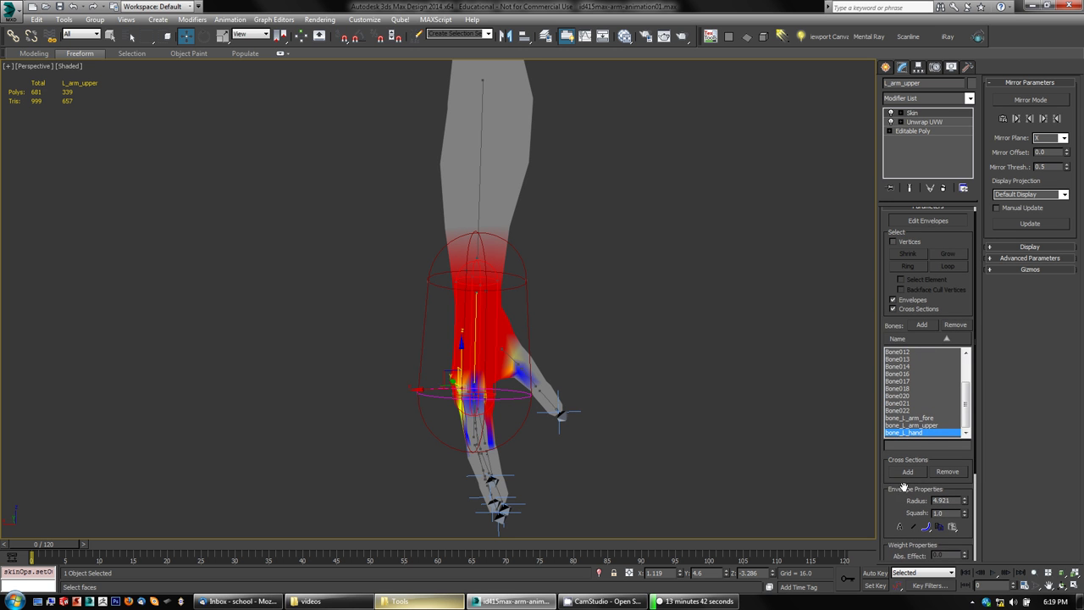
click(921, 222)
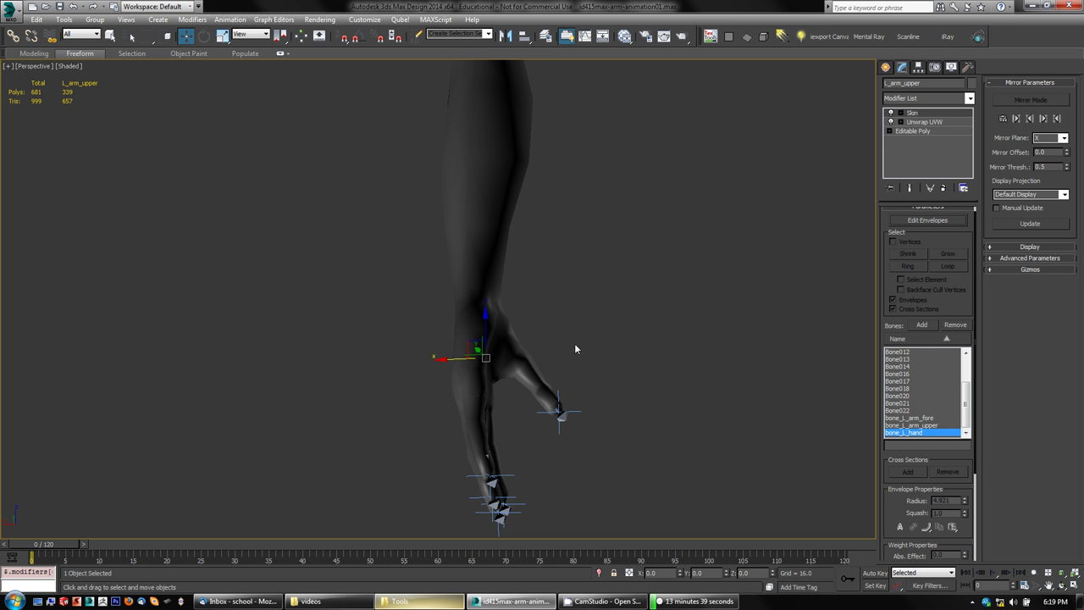
click(468, 343)
key(ctrl+z)
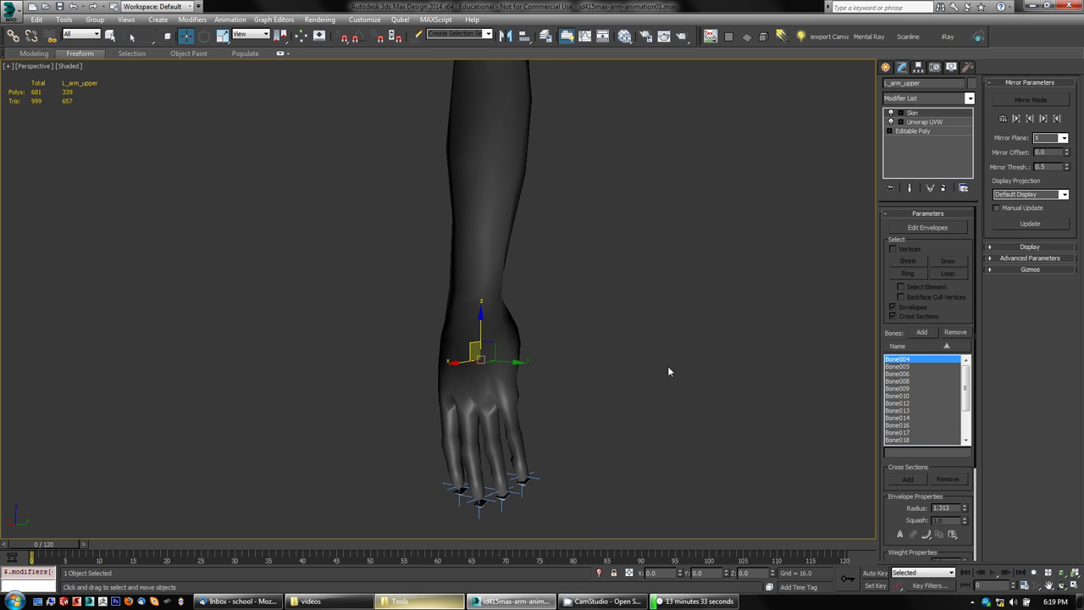
key(F3)
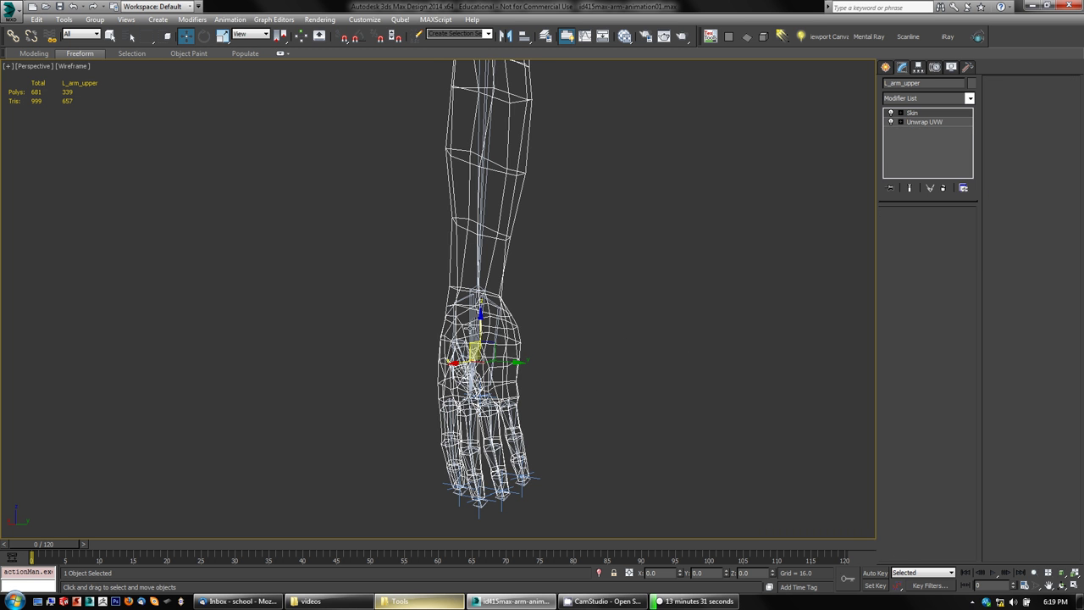
click(469, 327)
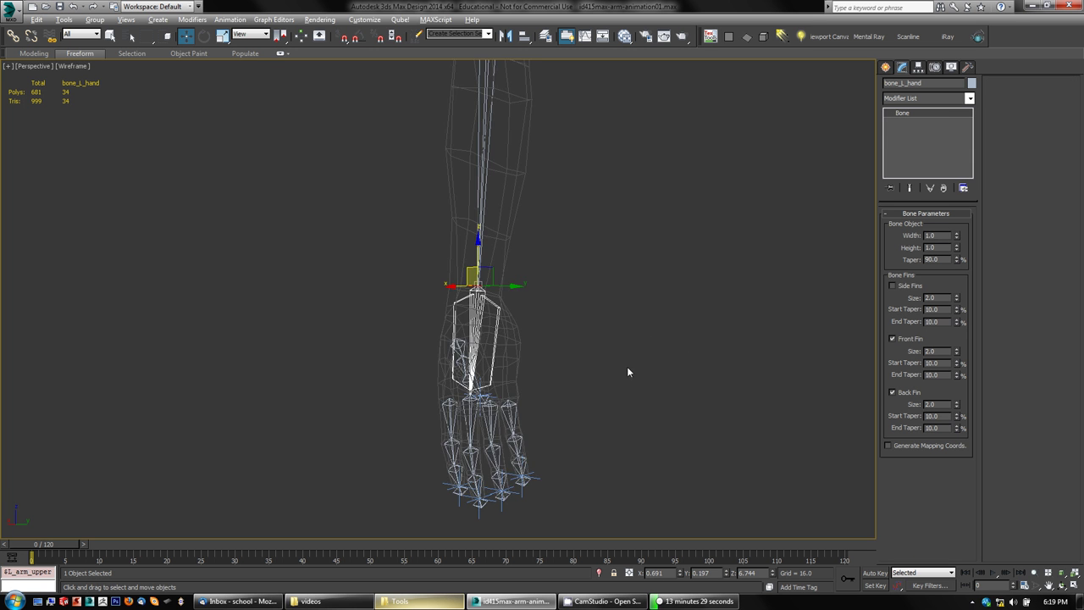
Step: Test-rotate bone_L_hand at the wrist to check the skin deformation, and undo the rotation
alt+middle_drag(627, 367, 580, 372)
key(e)
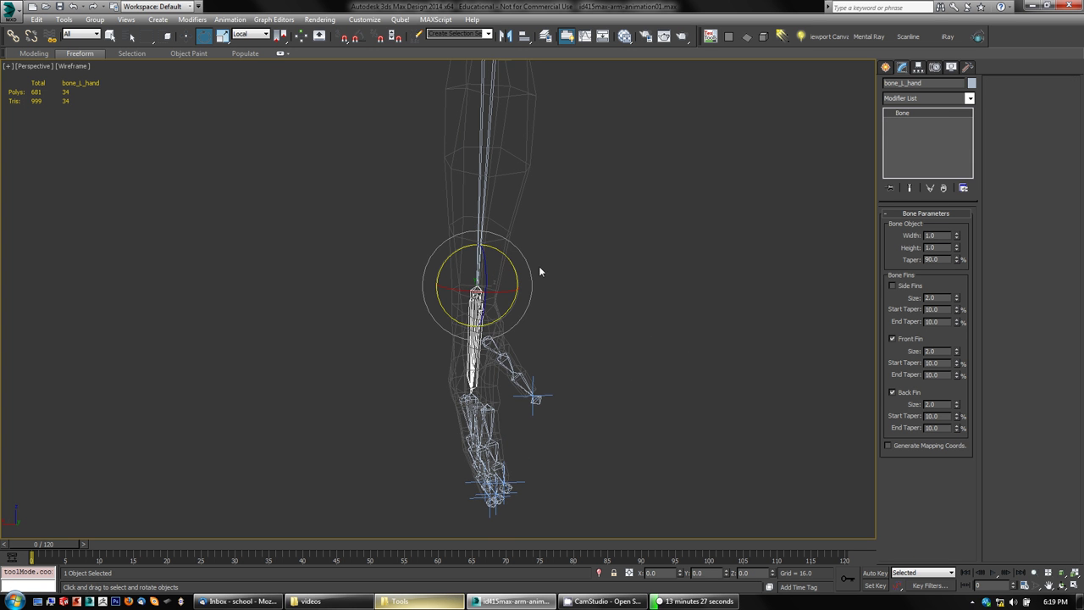
mouse_move(513, 265)
mouse_down()
mouse_move(508, 244)
mouse_move(508, 284)
mouse_move(497, 237)
mouse_move(524, 262)
mouse_up()
right_click(524, 263)
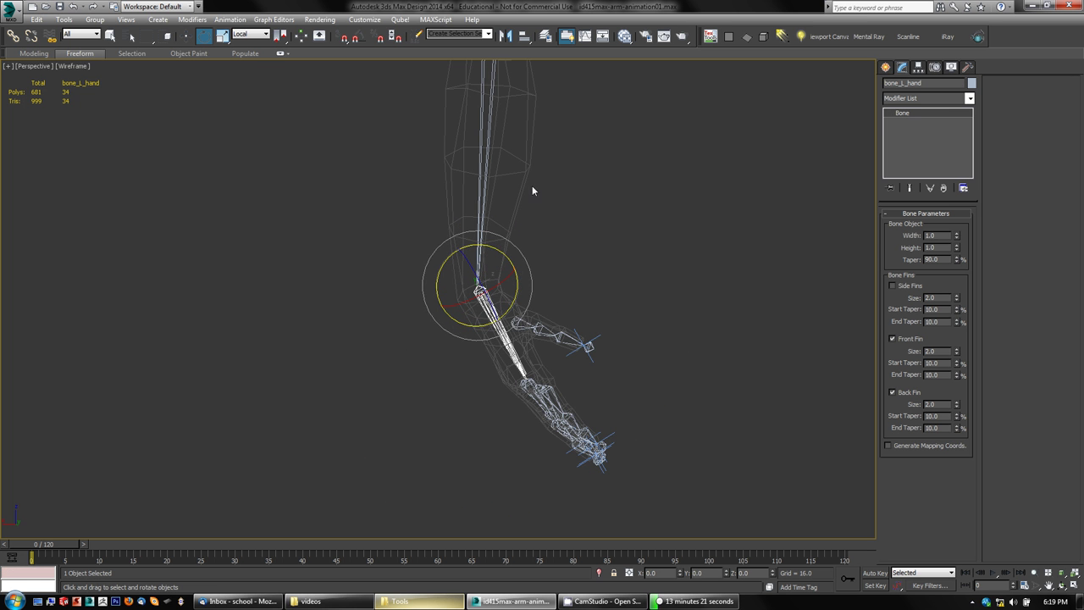
key(ctrl+z)
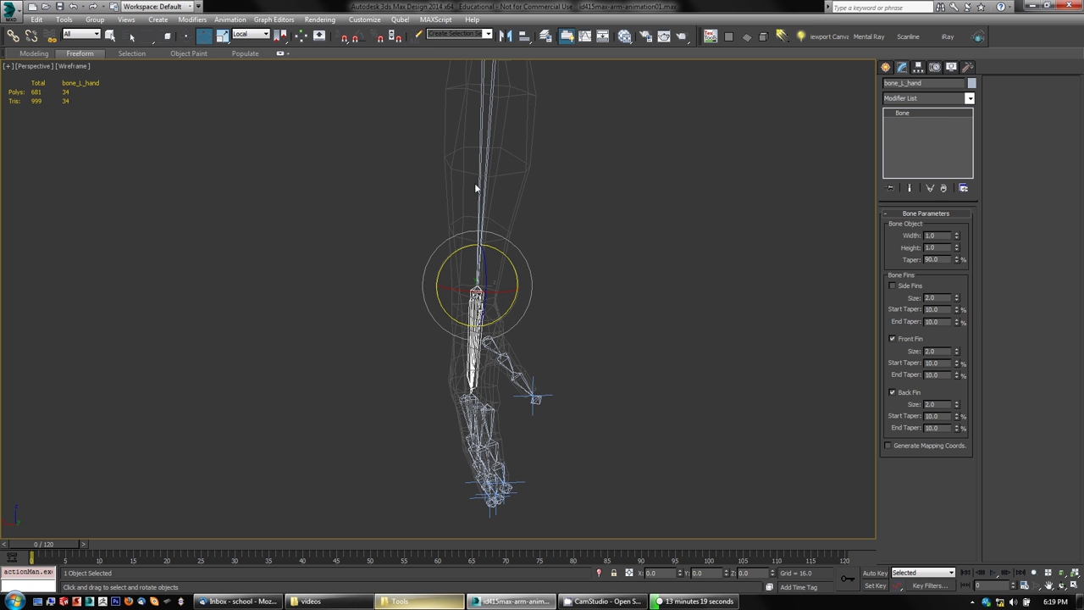
key(ctrl+z)
Step: Test-rotate bone_L_arm_fore at the elbow and cancel the rotation
click(480, 200)
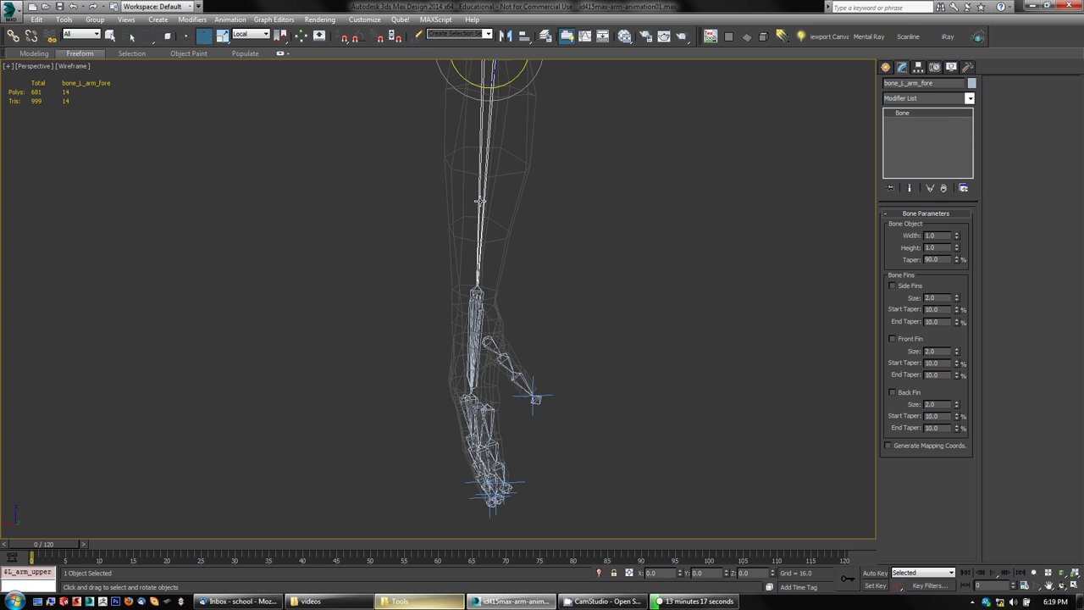
middle_drag(549, 157, 583, 277)
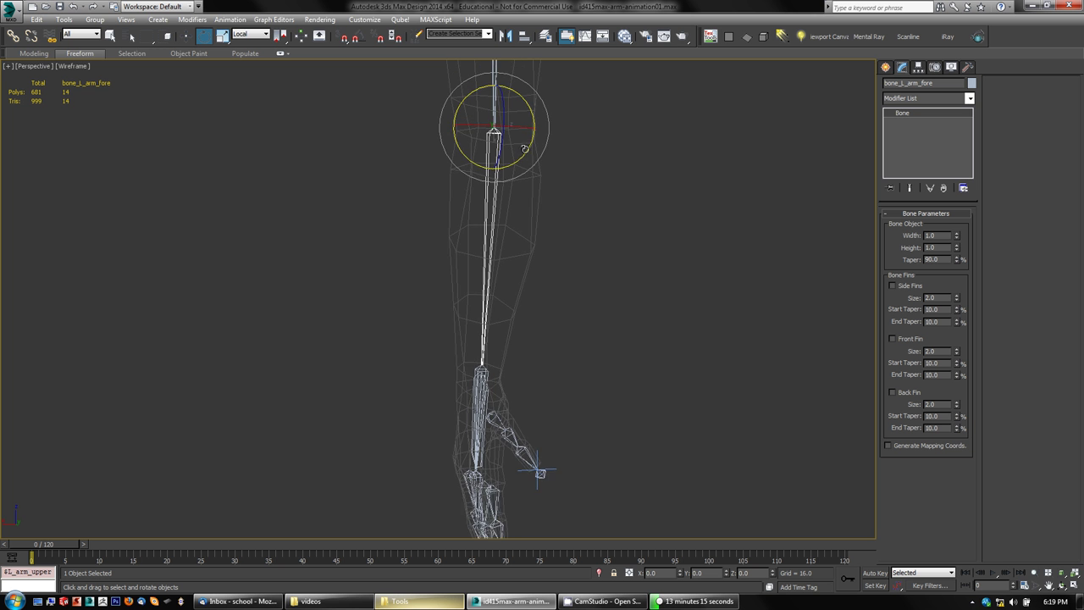
drag(521, 150, 573, 183)
Step: Reselect the arm mesh L_arm_upper and resume editing its Skin envelopes in shaded display
scroll(629, 427, up, 4)
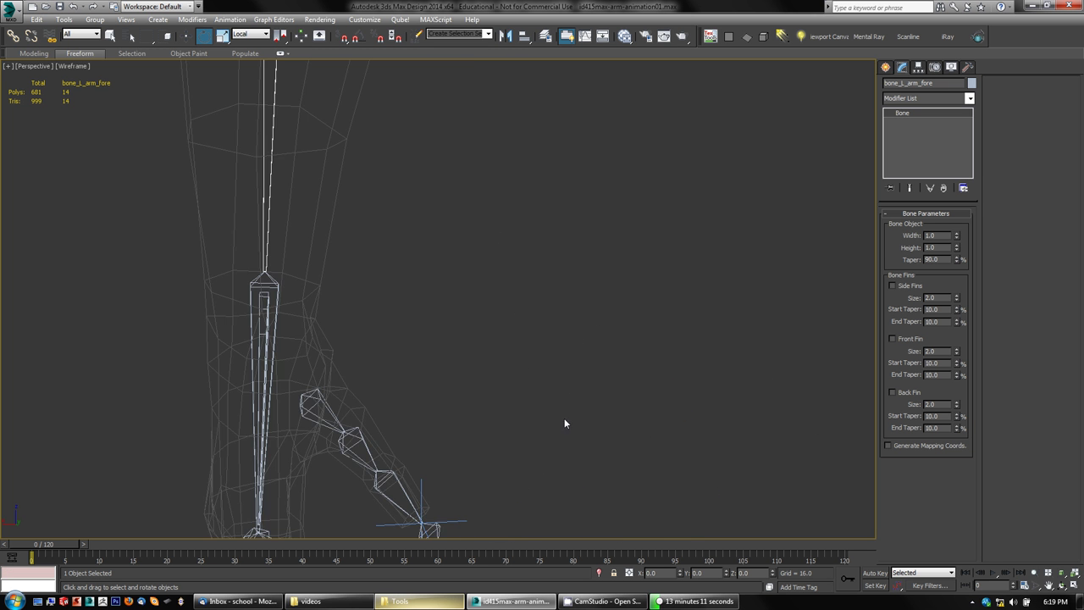
middle_drag(546, 402, 679, 252)
alt+middle_drag(630, 326, 532, 312)
scroll(510, 410, up, 5)
scroll(508, 412, down, 6)
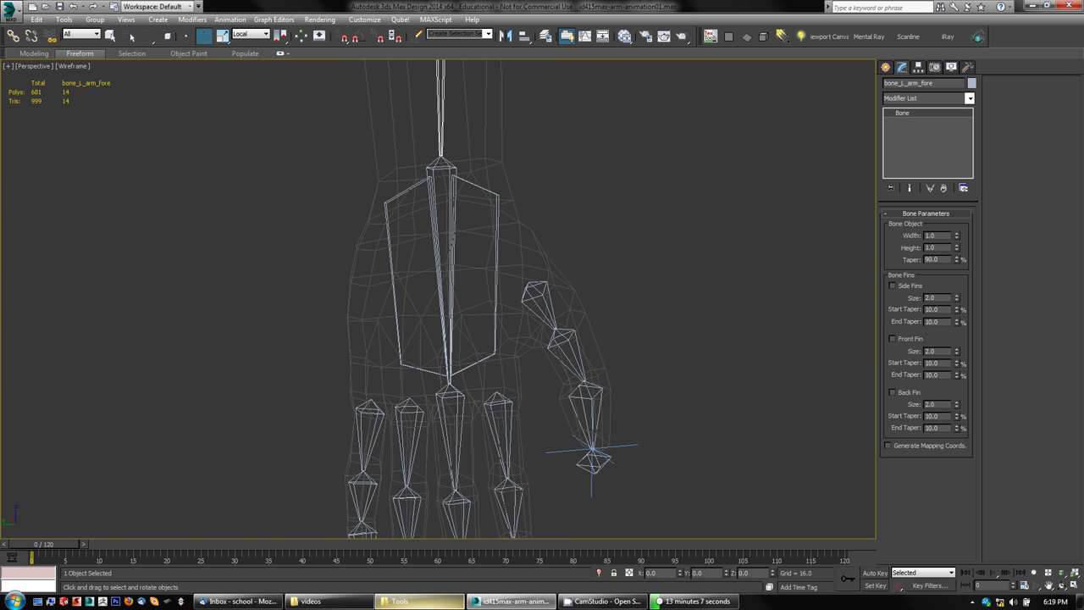
middle_drag(498, 421, 573, 337)
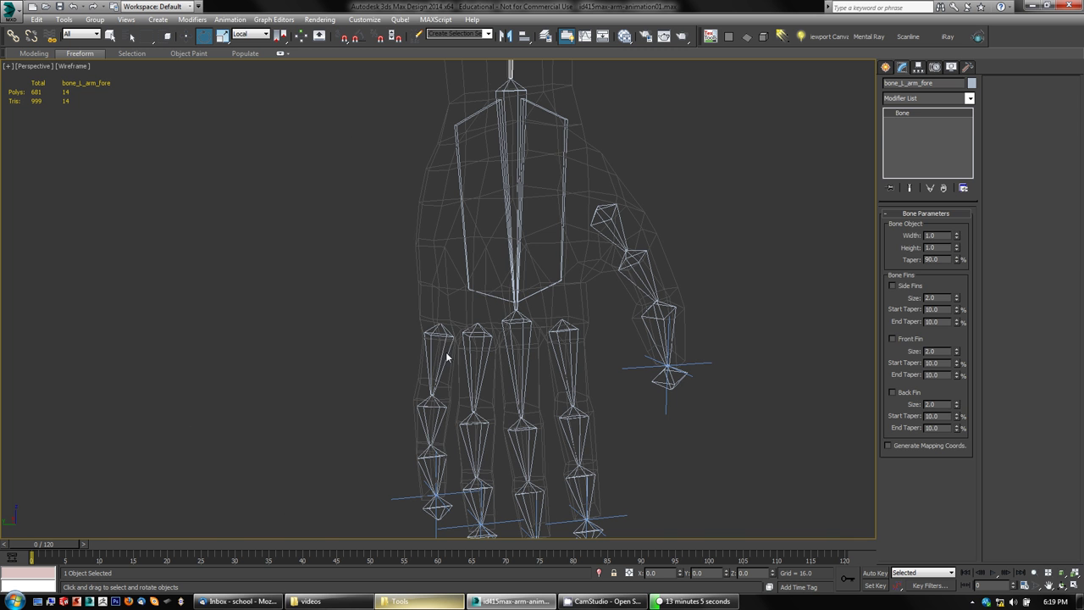
click(439, 267)
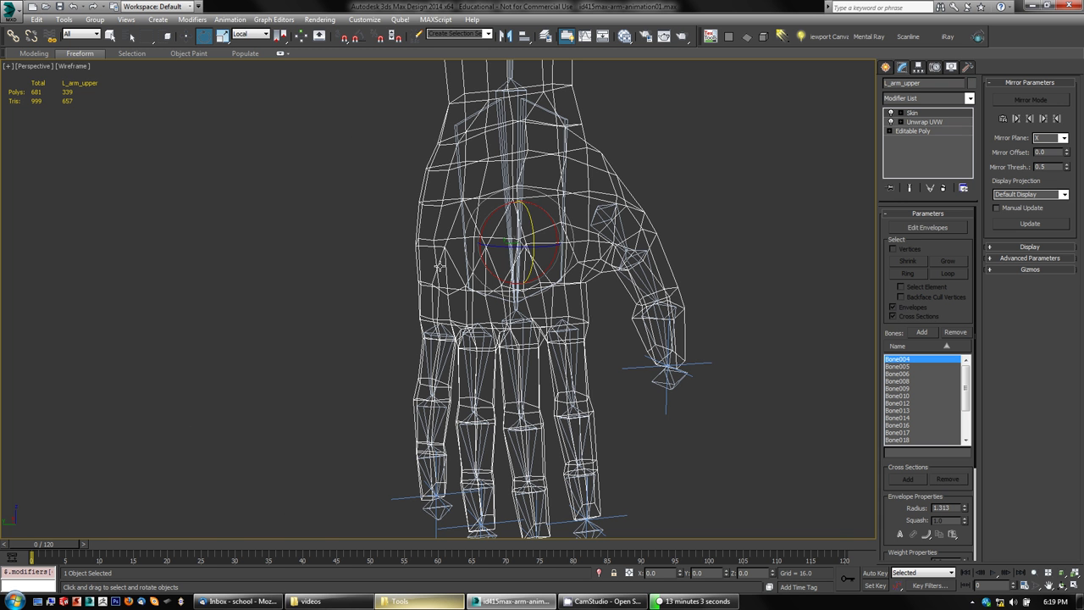
click(912, 229)
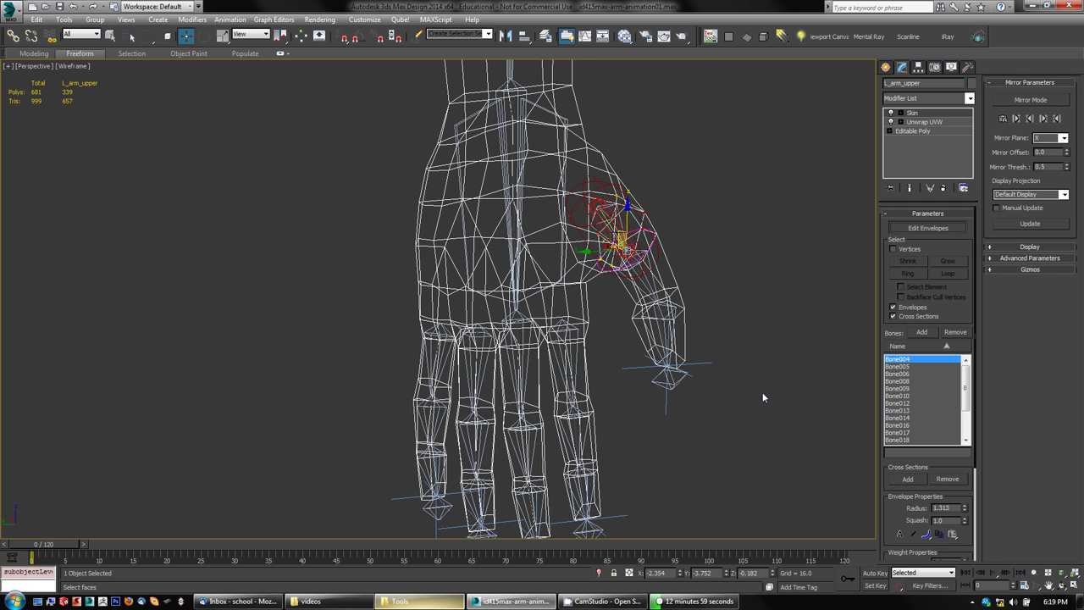
key(F3)
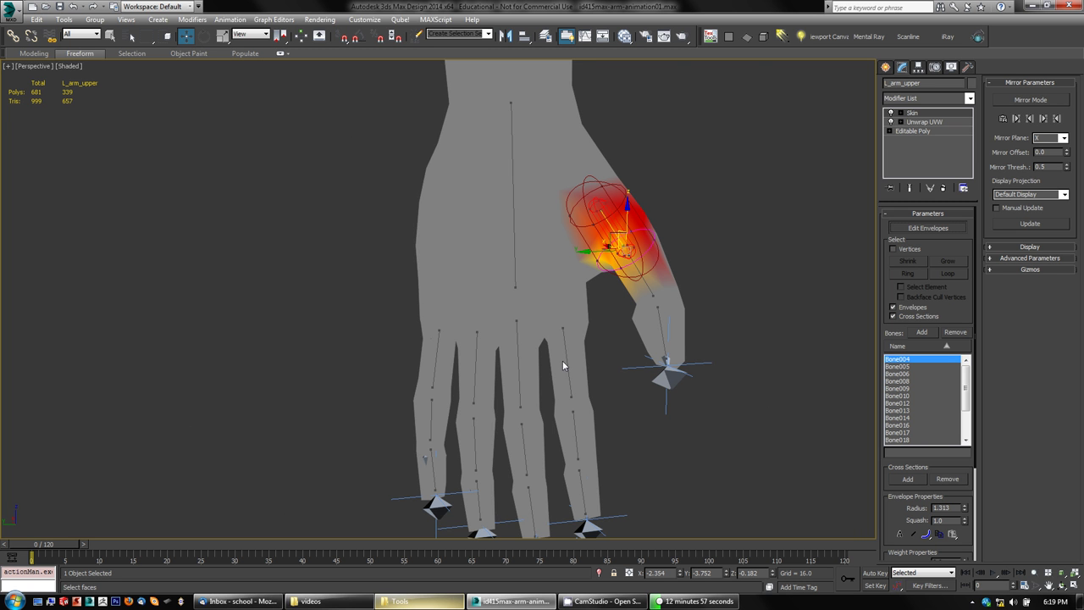
Step: Enlarge the wrist-side radius of Bone004's outer envelope at the thumb base to about 2.0
alt+middle_drag(795, 438, 742, 431)
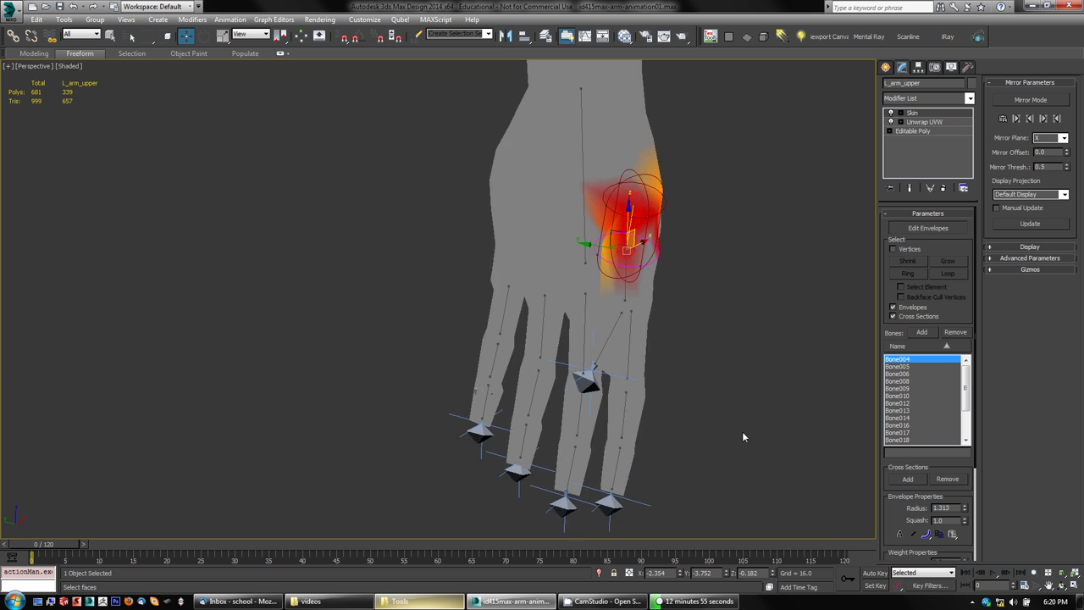
scroll(742, 432, up, 5)
scroll(743, 429, down, 3)
alt+middle_drag(710, 330, 702, 295)
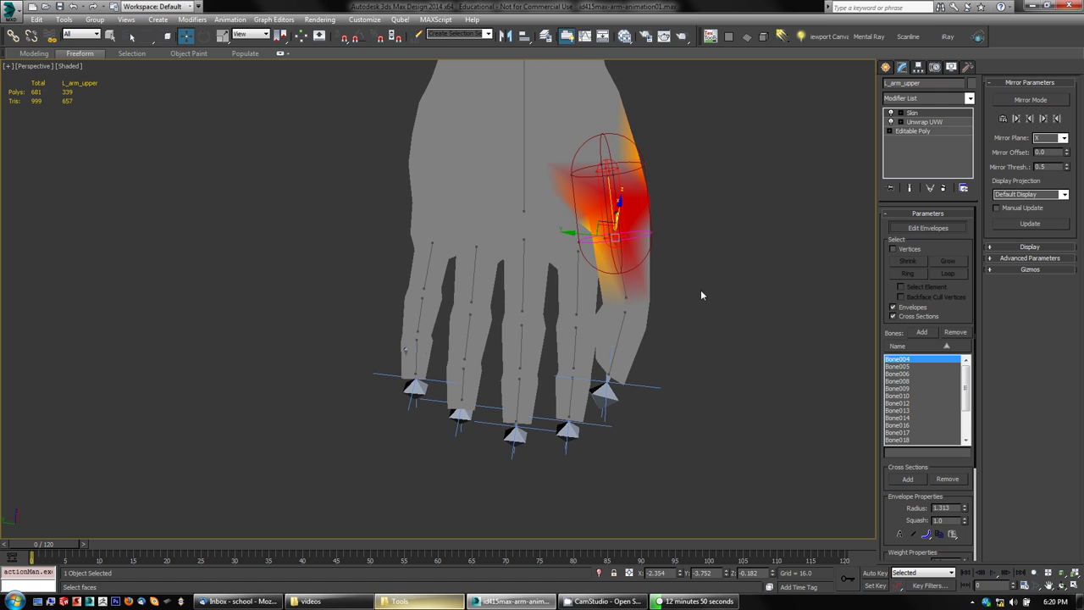
click(647, 169)
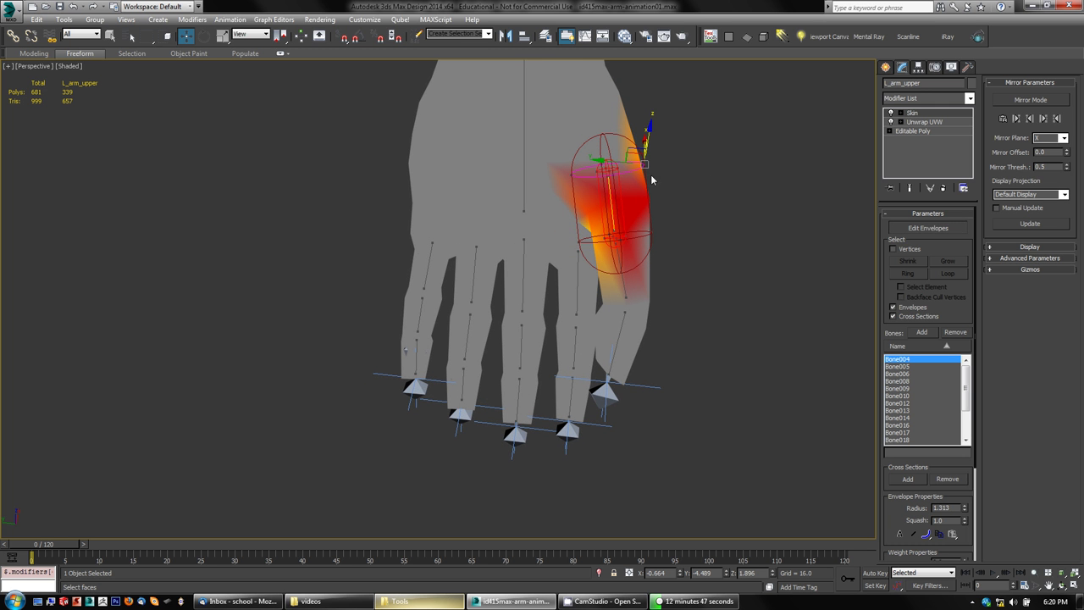
drag(634, 155, 651, 146)
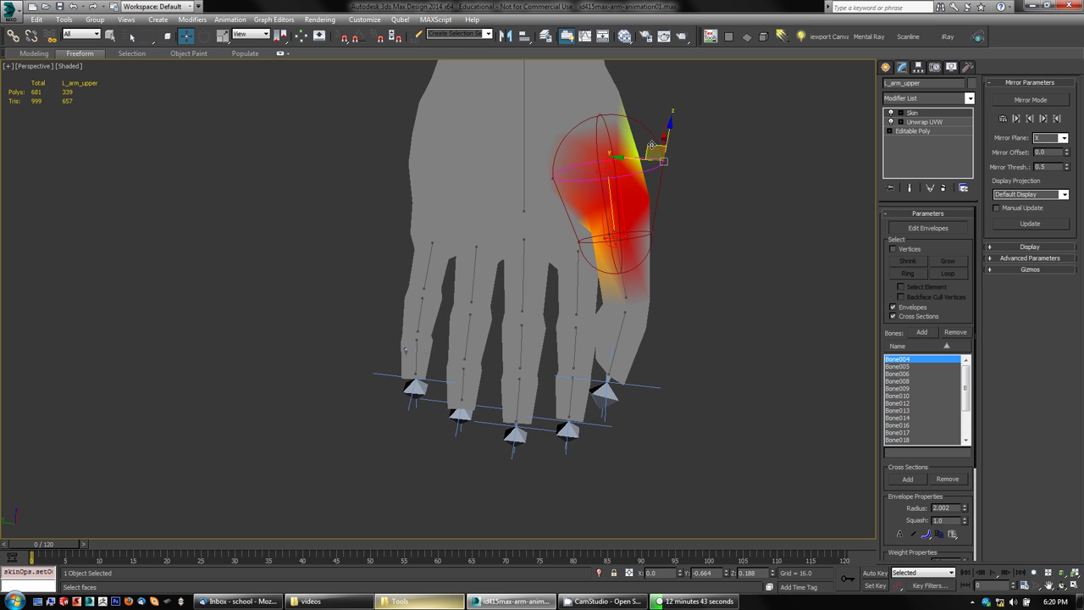
alt+middle_drag(730, 248, 593, 206)
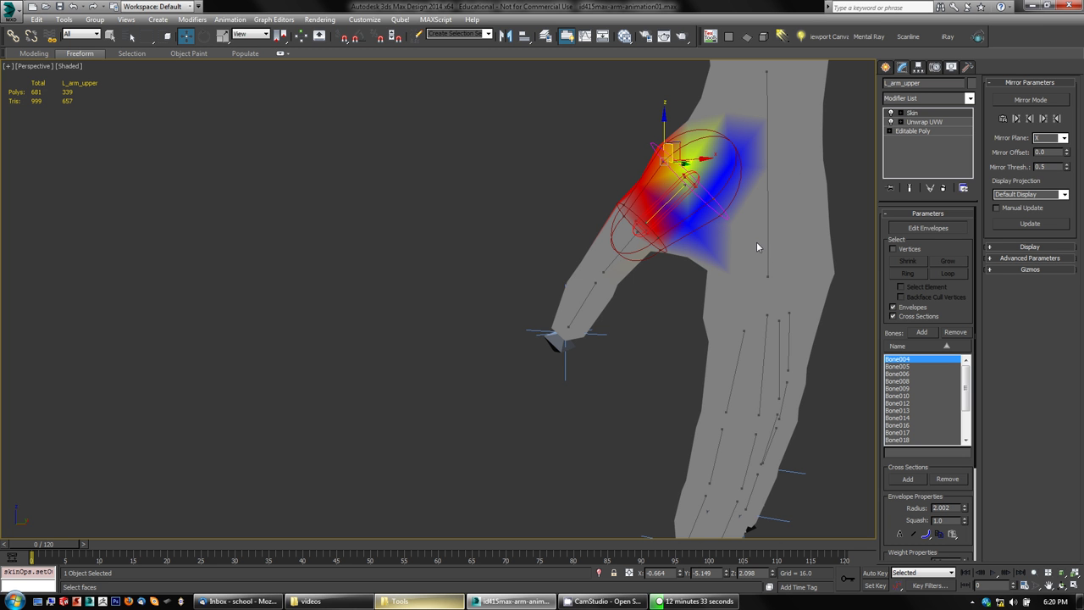
scroll(659, 336, down, 3)
scroll(659, 334, up, 8)
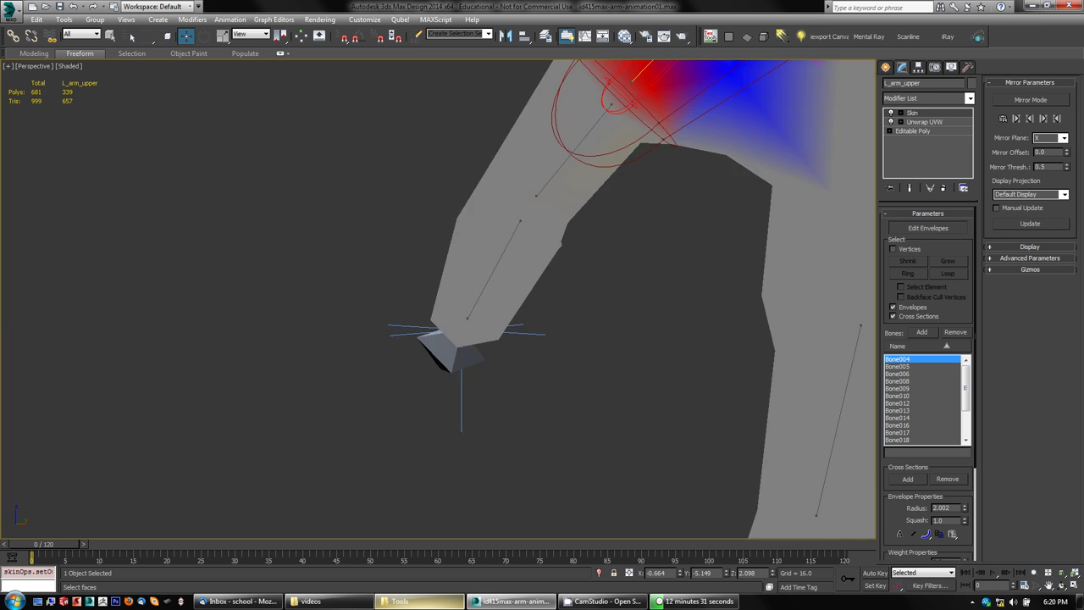
scroll(661, 329, down, 4)
middle_drag(687, 305, 667, 393)
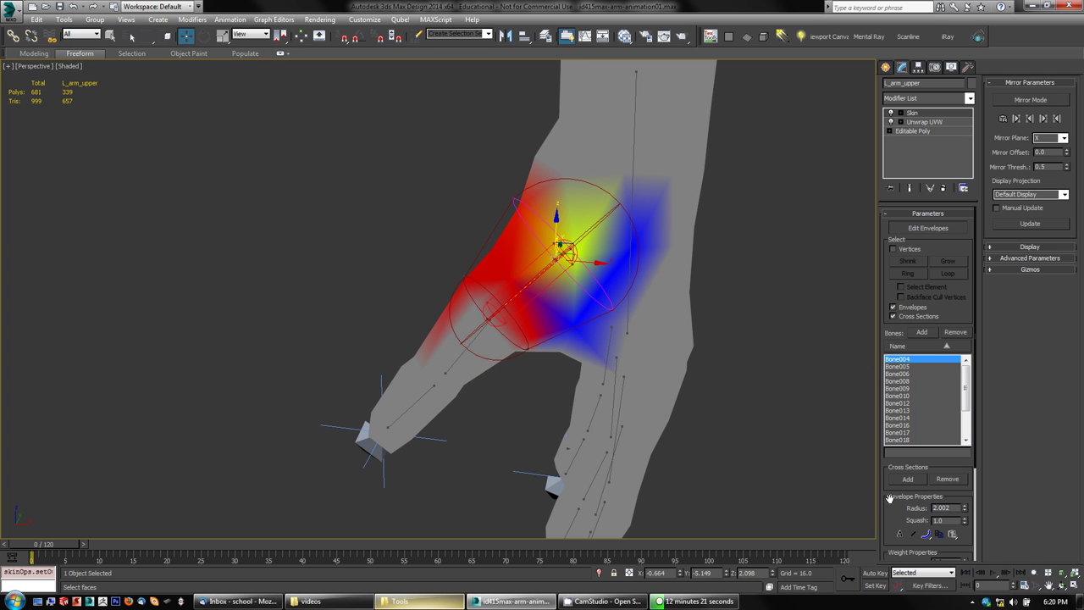
Step: Move the wrist-side end point of Bone004's envelope toward the outer side of the thumb, to Y about -3.5
drag(889, 498, 892, 388)
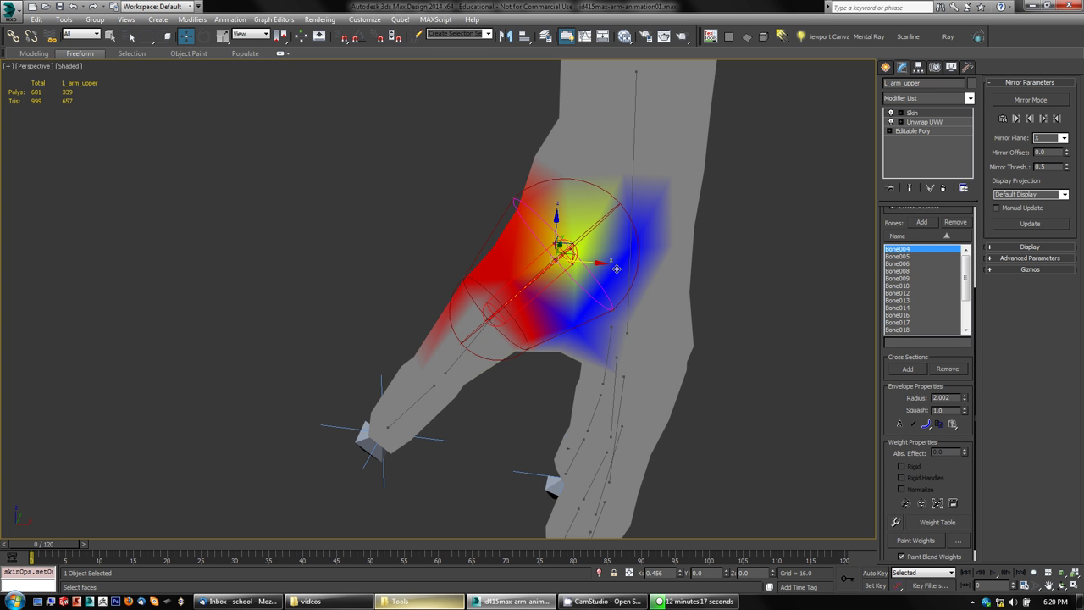
alt+middle_drag(694, 378, 787, 357)
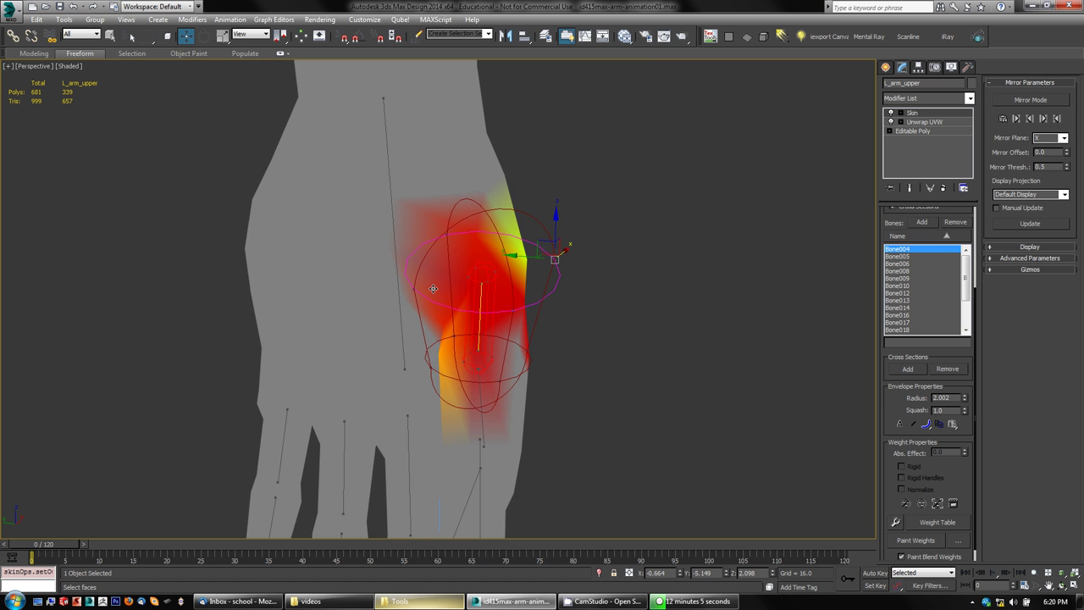
mouse_move(652, 330)
alt+middle_down()
mouse_move(527, 281)
mouse_move(537, 327)
mouse_move(619, 336)
mouse_move(650, 358)
mouse_move(649, 331)
mouse_move(657, 327)
mouse_move(658, 346)
mouse_move(659, 334)
alt+middle_up()
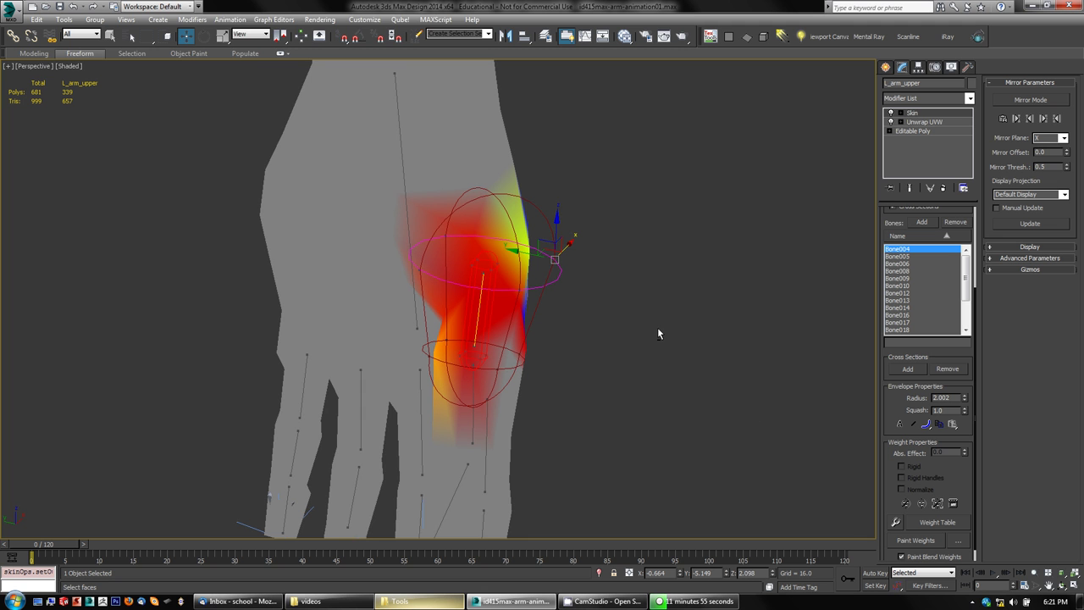
click(485, 267)
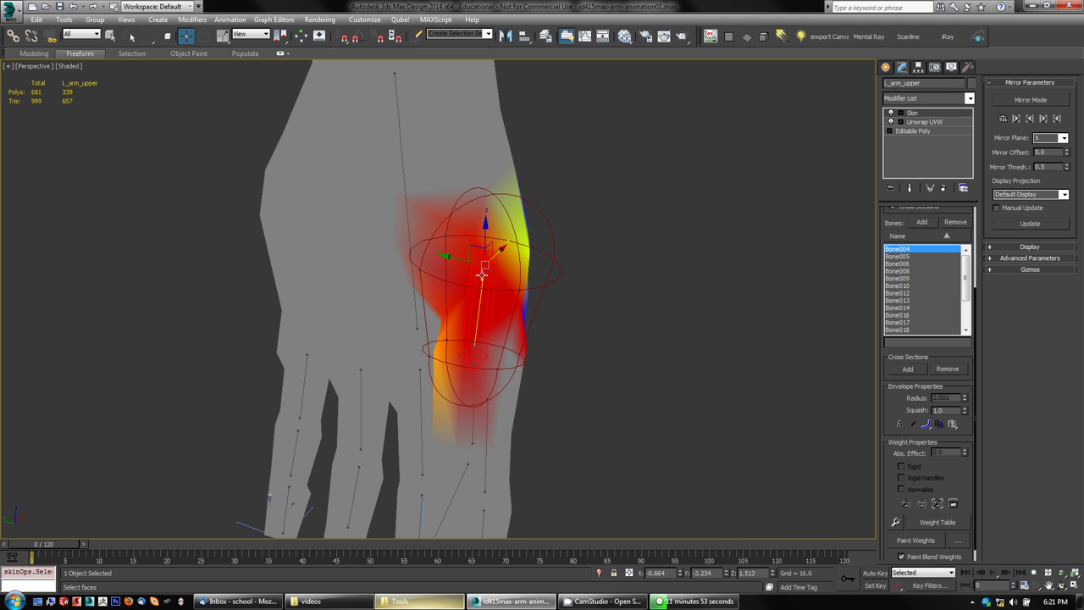
scroll(557, 346, up, 3)
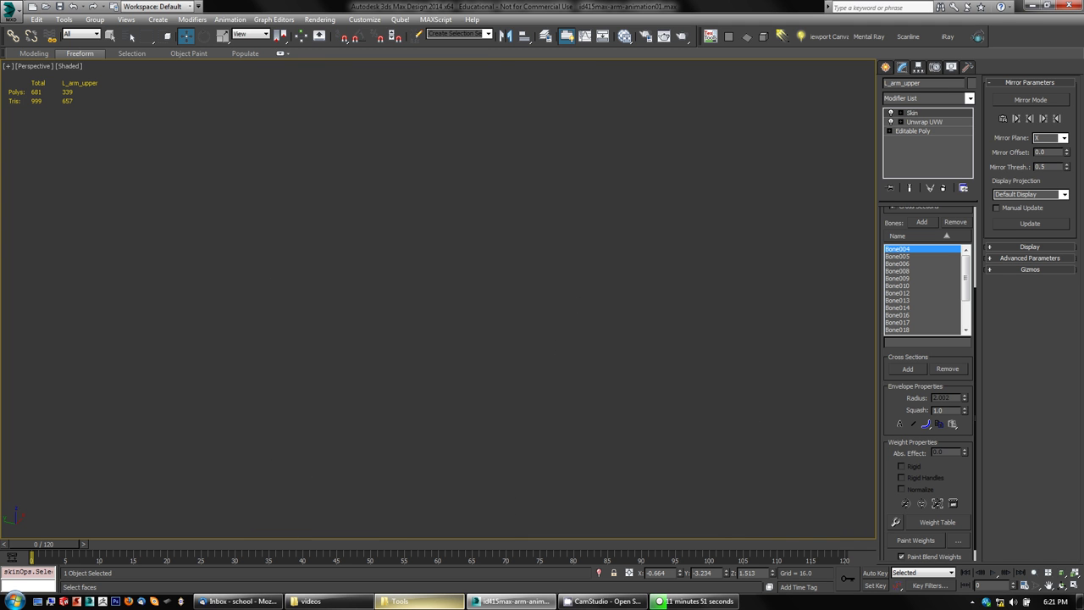
drag(424, 224, 439, 224)
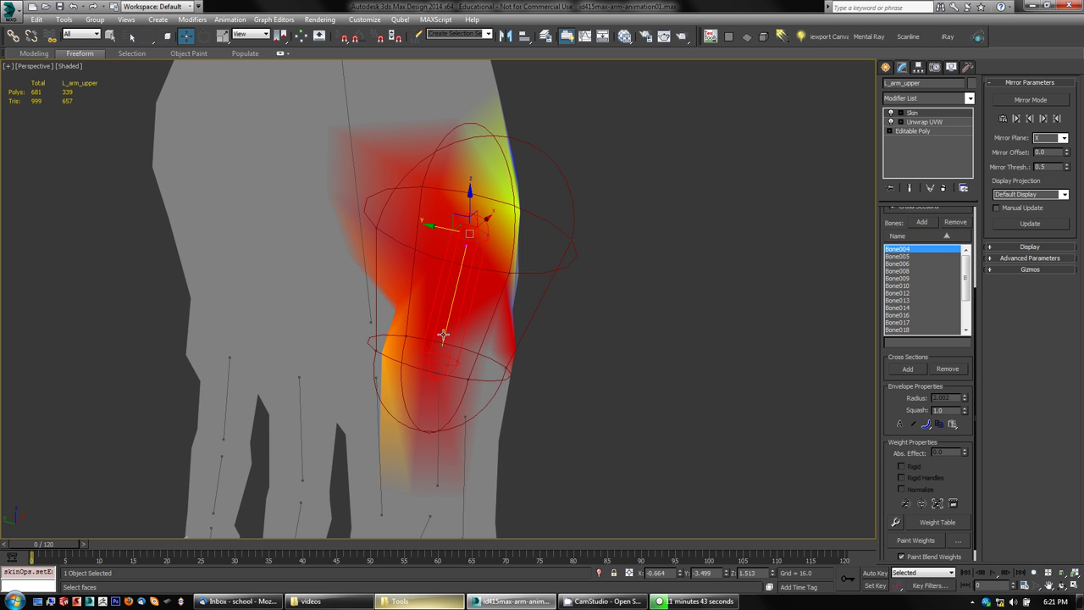
Step: Move the fingertip-side end point of Bone004's envelope slightly toward the outer side of the thumb, to Y about -3.86
mouse_move(672, 308)
alt+middle_down()
mouse_move(629, 278)
mouse_move(691, 314)
alt+middle_up()
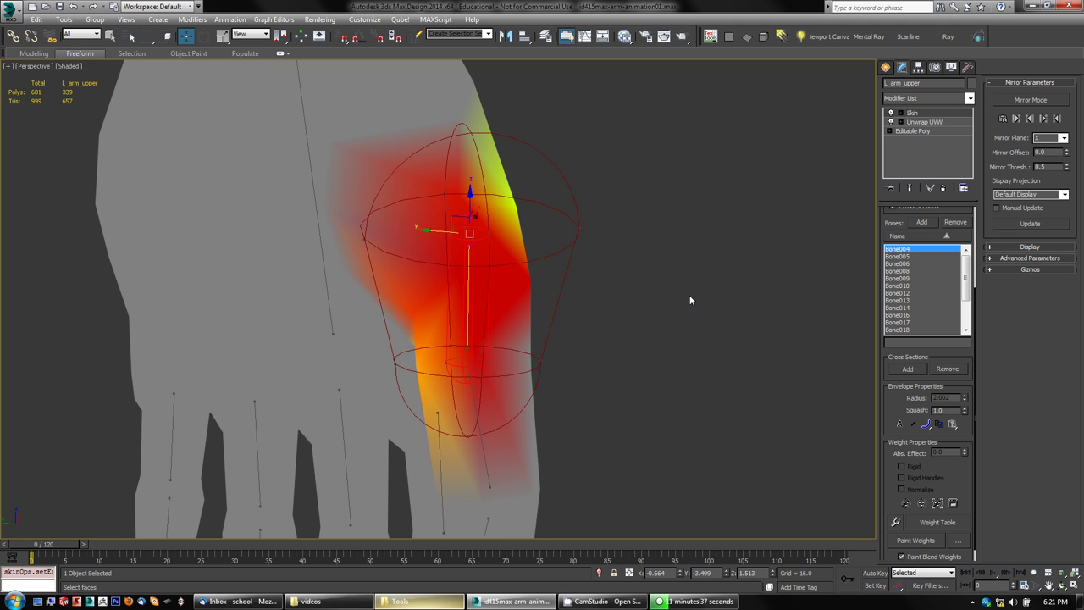
alt+middle_drag(690, 300, 675, 351)
click(460, 343)
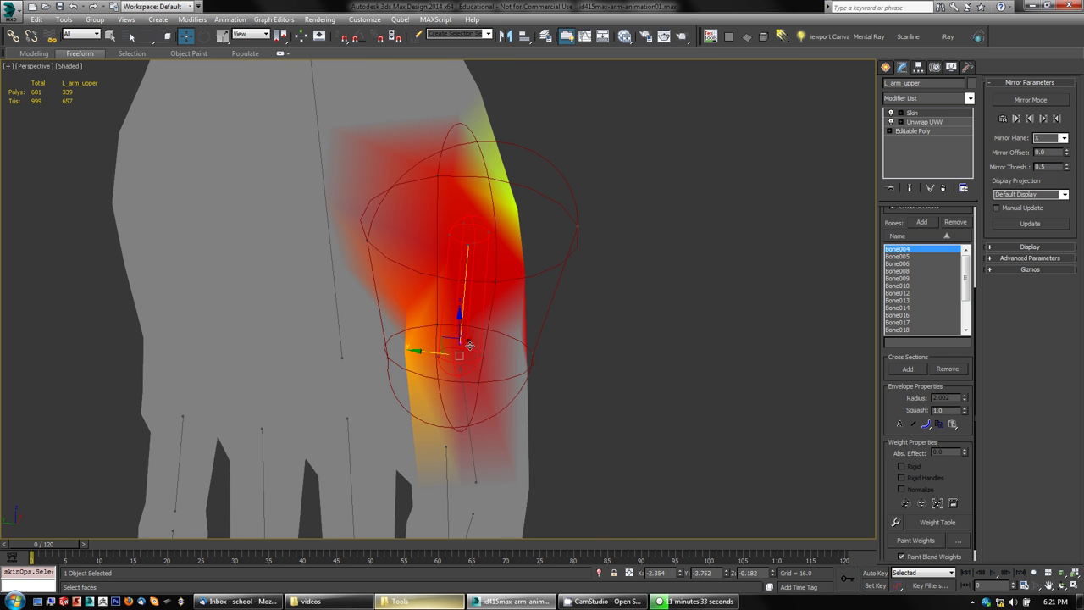
drag(417, 355, 422, 350)
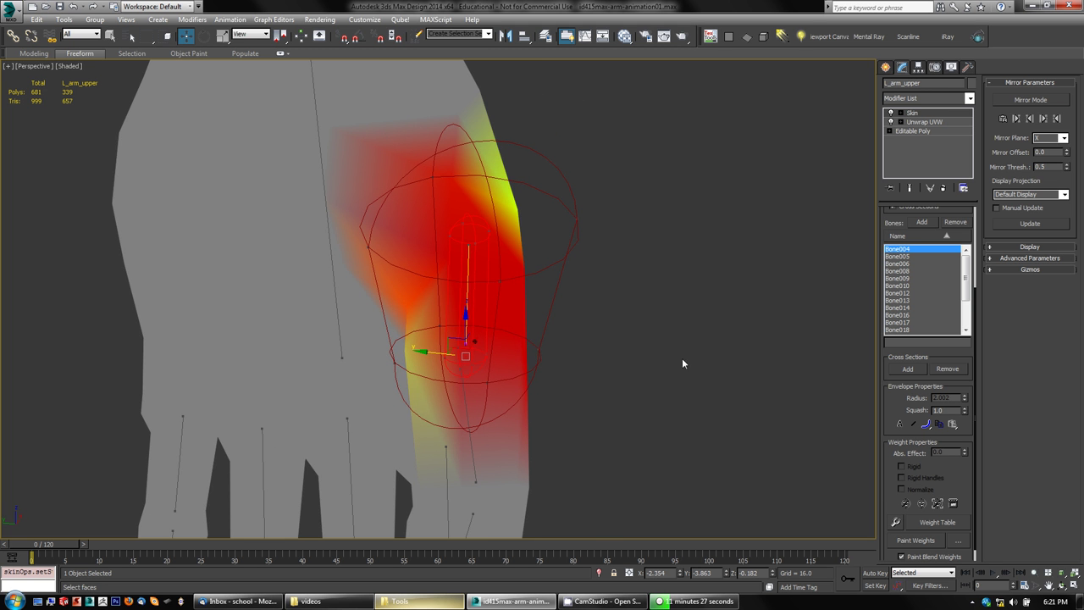
alt+middle_drag(683, 363, 840, 306)
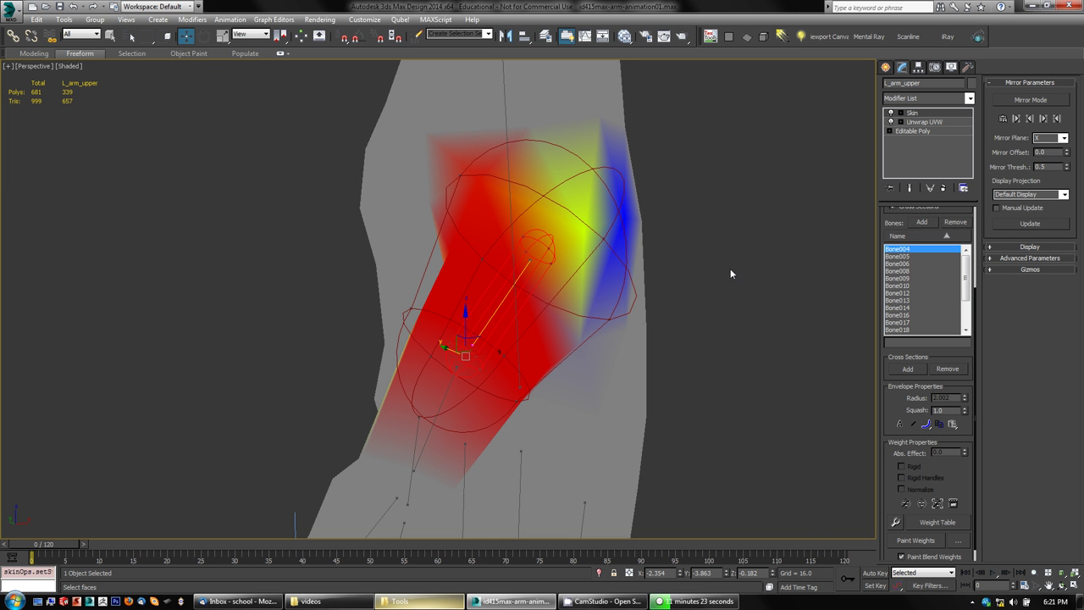
Step: Leave envelope editing and select the ThumbIK helper at the thumb tip, with the mesh shown shaded
right_click(801, 225)
scroll(977, 256, up, 3)
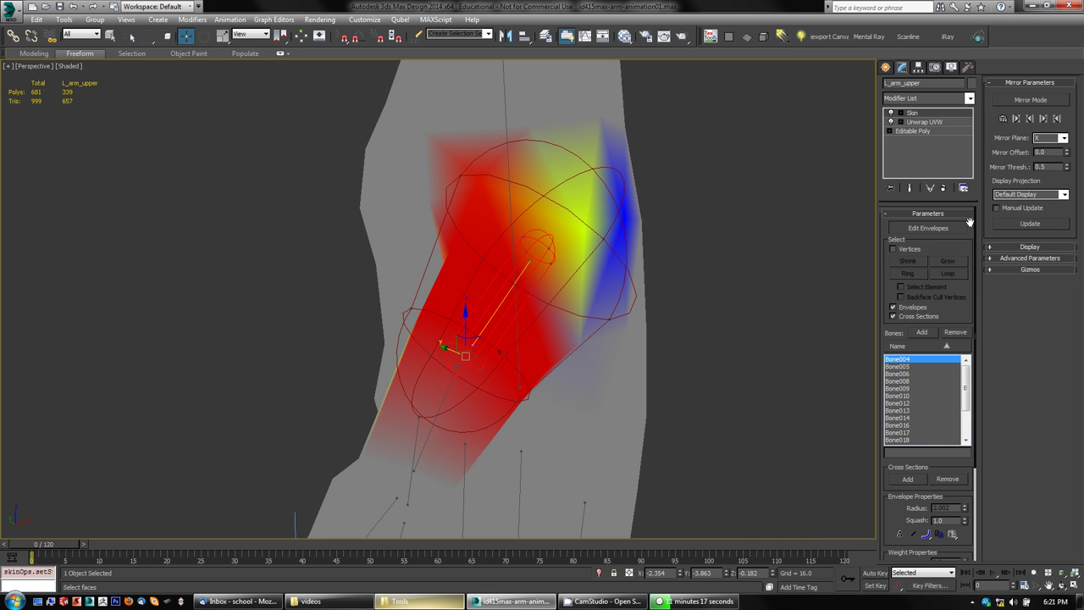
click(928, 227)
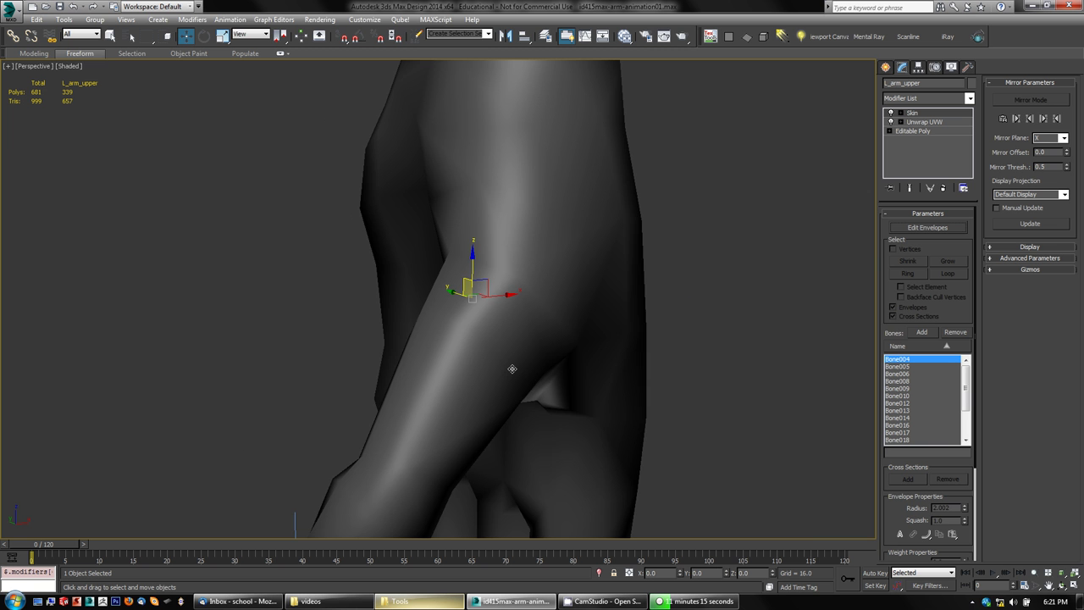
key(F4)
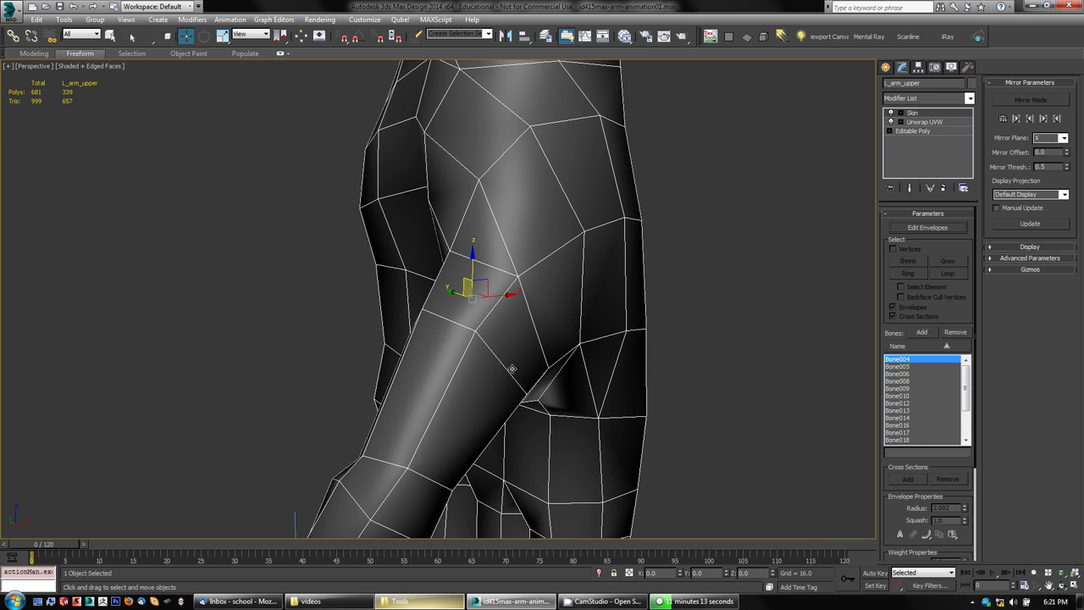
key(F3)
click(500, 327)
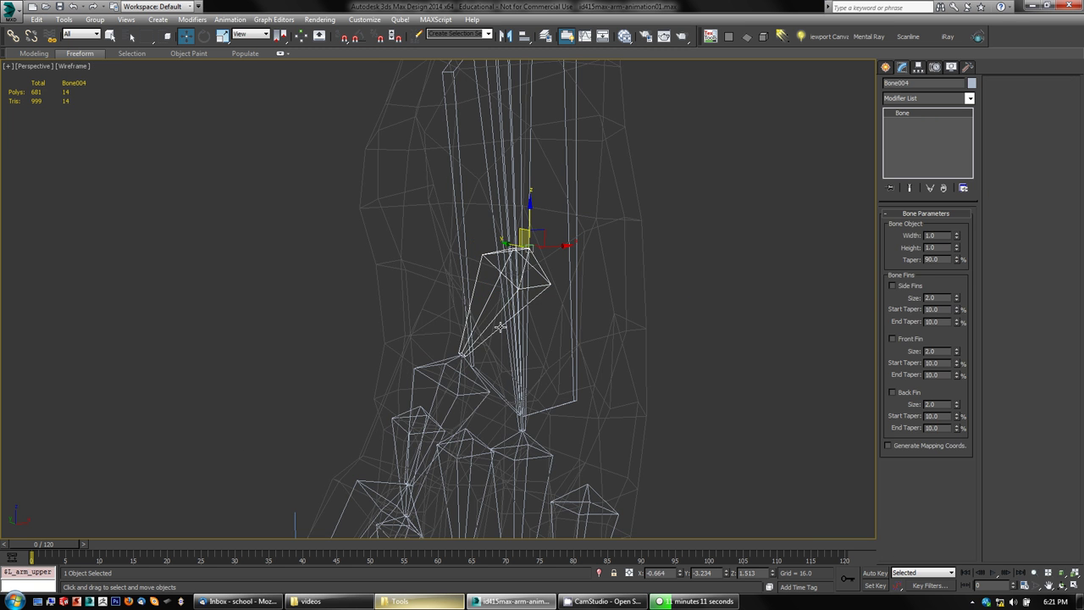
middle_drag(309, 448, 305, 349)
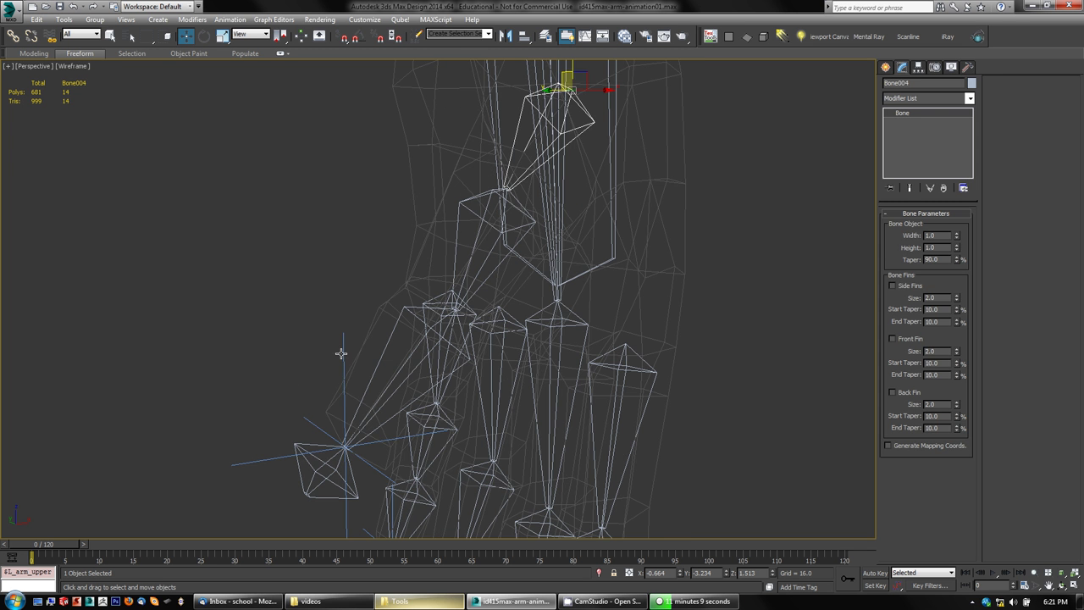
click(340, 354)
mouse_move(339, 303)
middle_down()
mouse_move(322, 340)
mouse_move(286, 343)
middle_up()
key(F3)
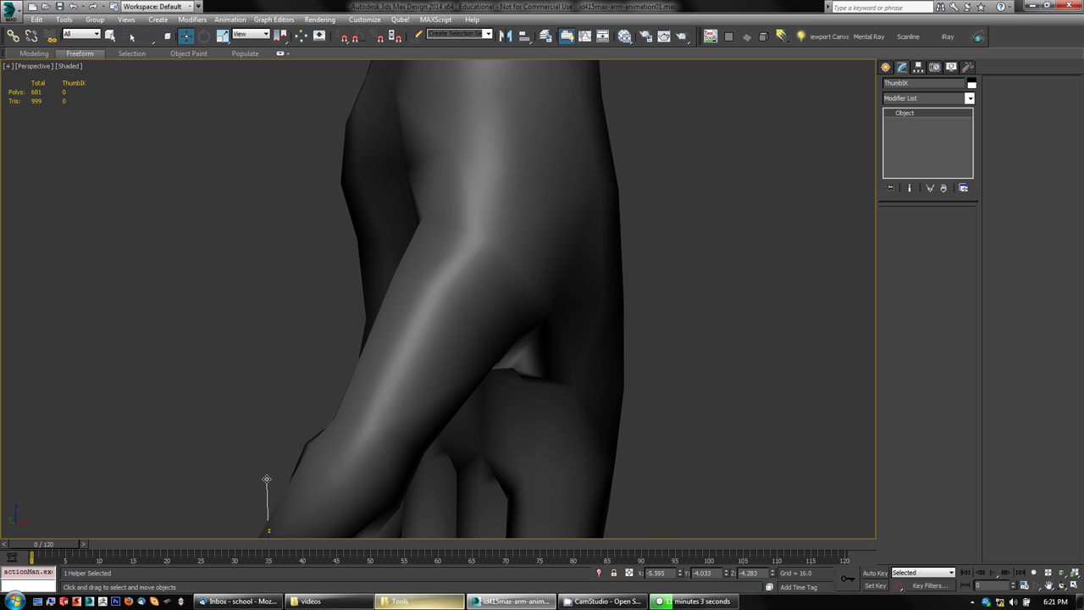
Step: Test-move the ThumbIK helper toward the palm to check the thumb's skin deformation, and undo the move
scroll(268, 503, down, 3)
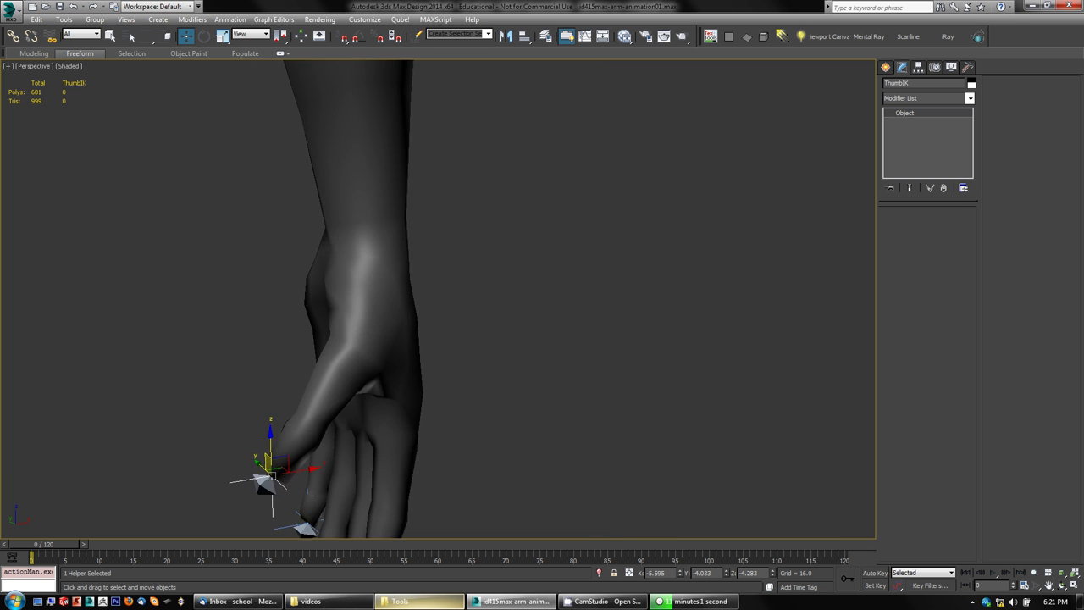
alt+middle_drag(228, 449, 257, 462)
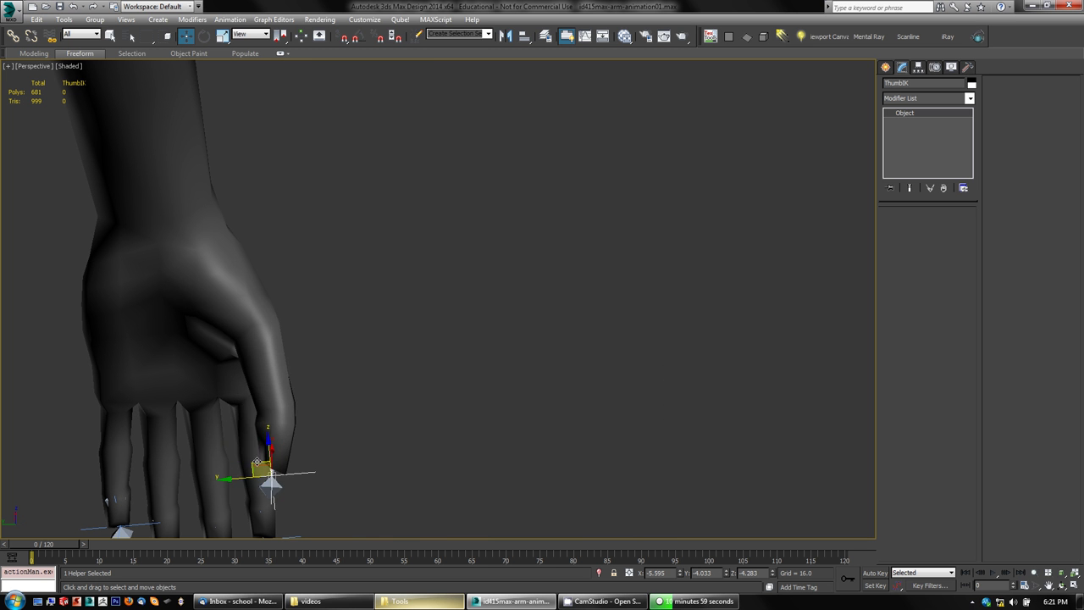
drag(241, 460, 185, 430)
alt+middle_drag(393, 443, 412, 412)
key(ctrl+z)
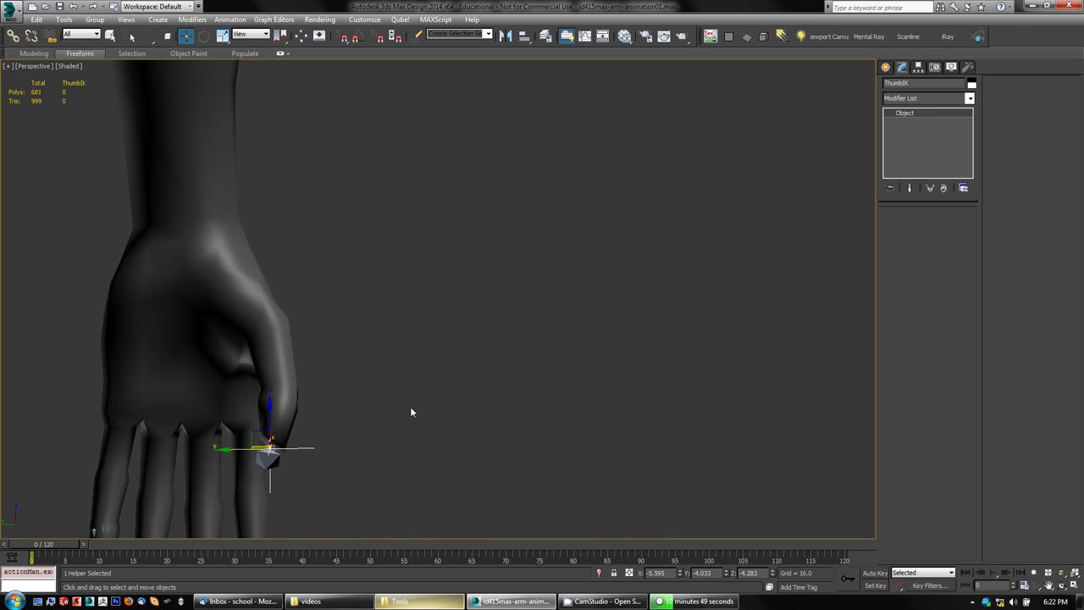
Step: Select Bone004 at the thumb base and test-rotate it to check the skin deformation from several angles
key(F3)
click(260, 325)
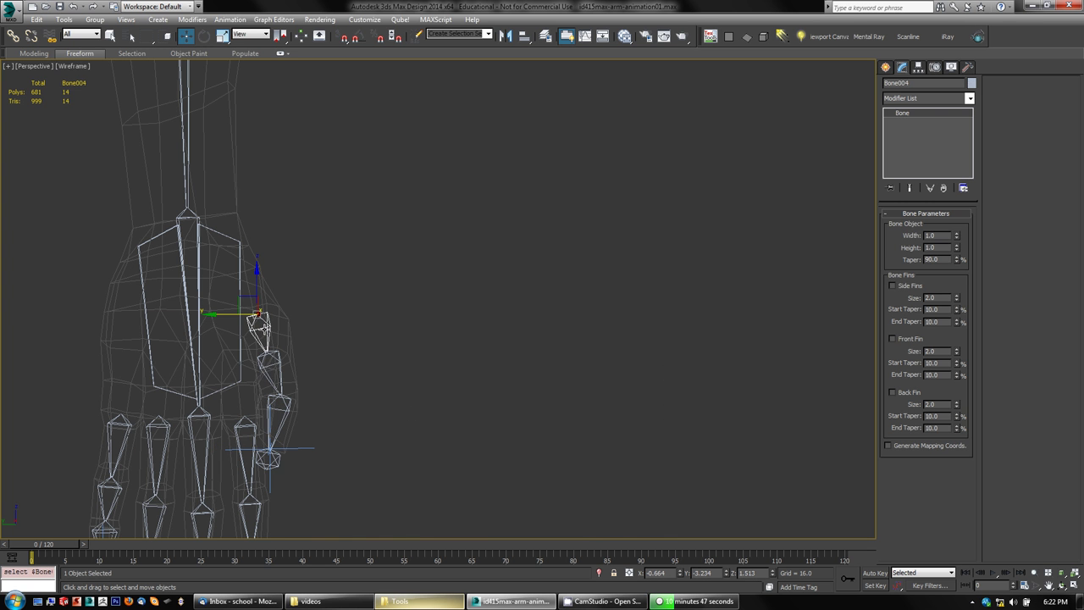
key(e)
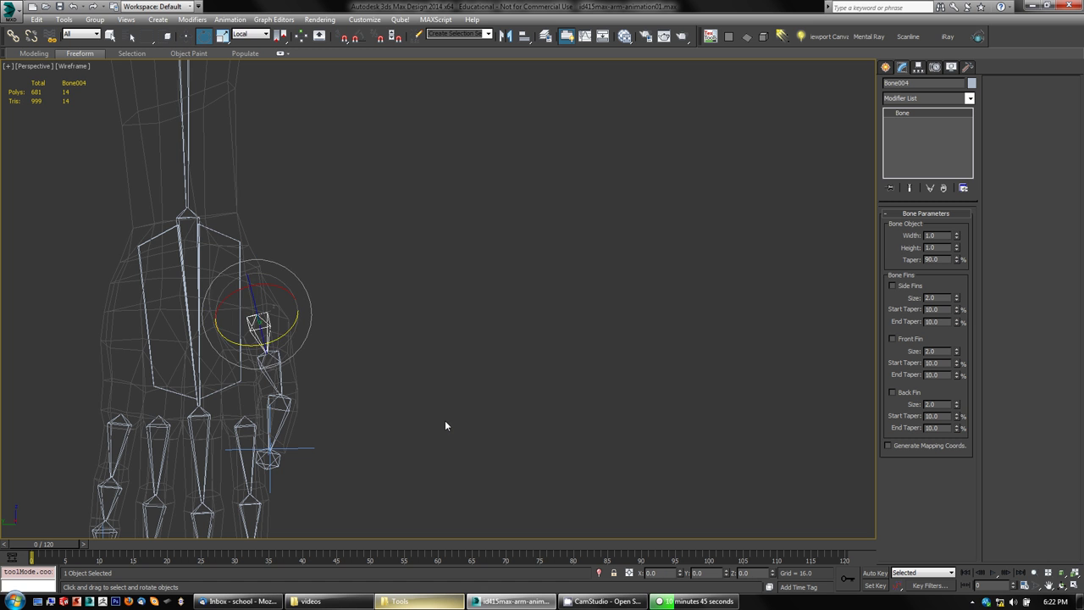
key(F3)
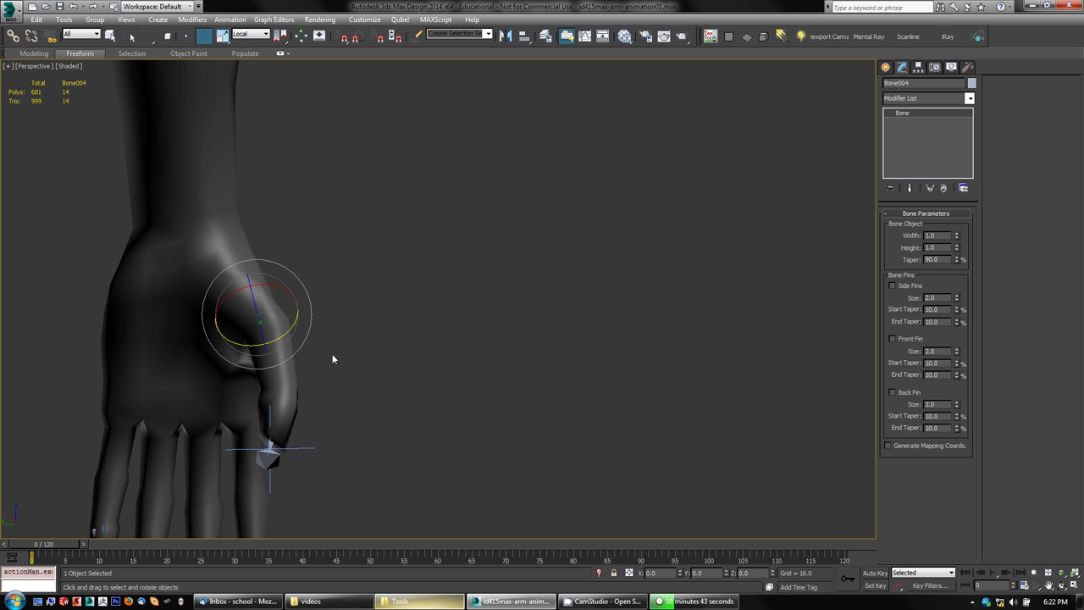
alt+middle_drag(484, 426, 411, 435)
mouse_move(286, 327)
mouse_down()
mouse_move(271, 330)
mouse_move(301, 304)
mouse_move(292, 323)
mouse_up()
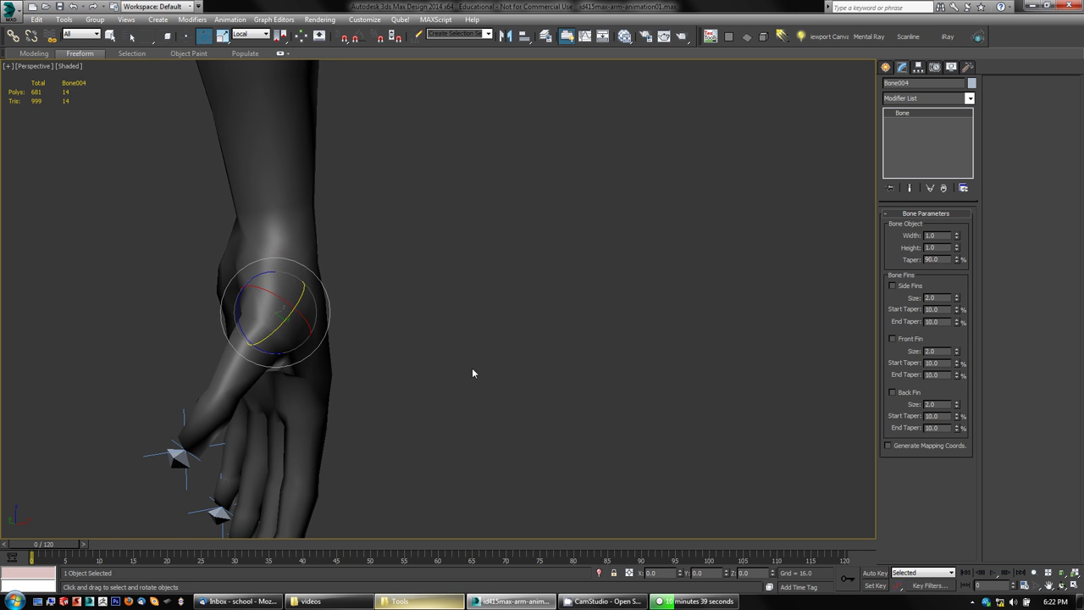
alt+middle_drag(472, 373, 537, 399)
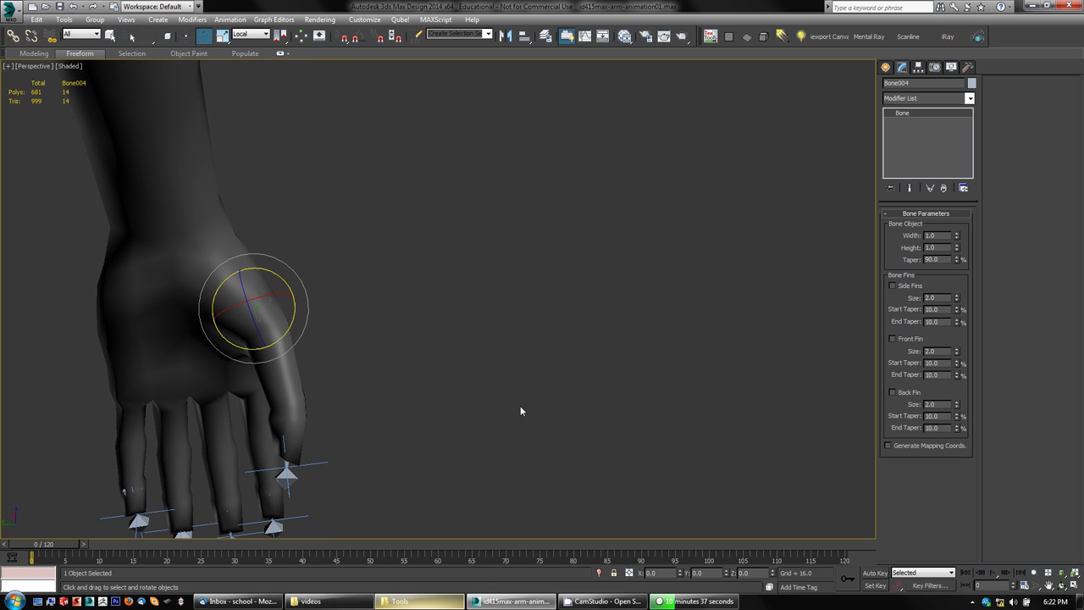
alt+middle_drag(216, 483, 286, 475)
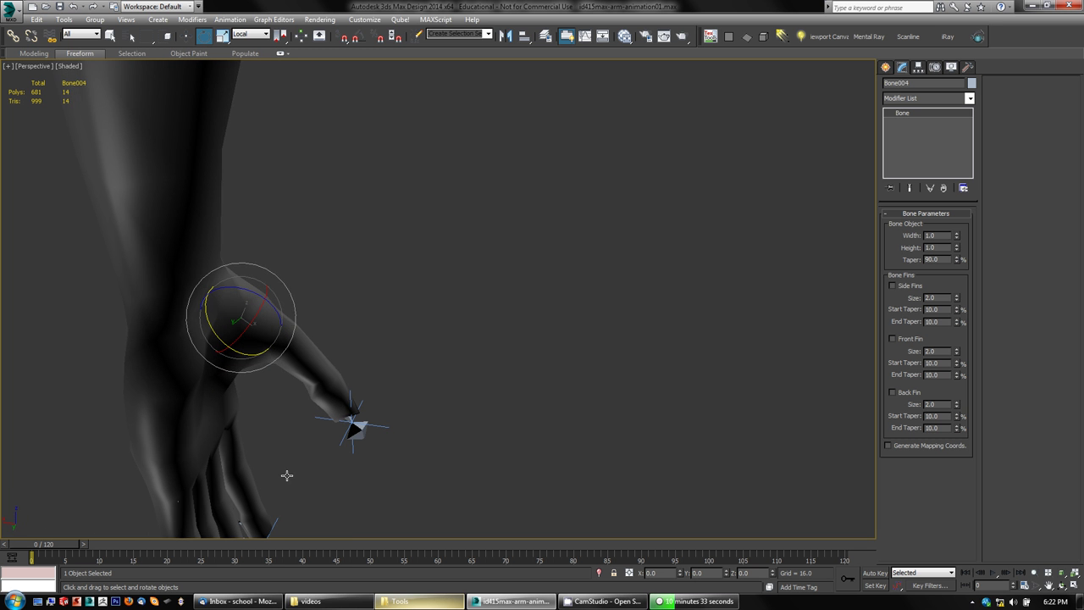
Step: Select the ThumbIK helper and set the Move tool's reference coordinate system to Local
click(340, 443)
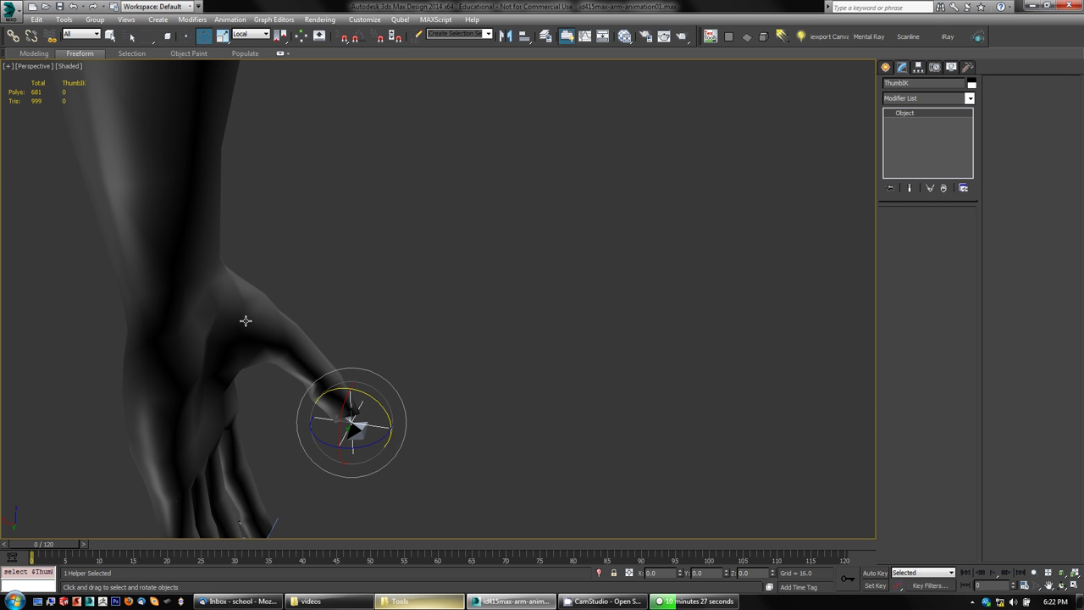
alt+middle_drag(305, 344, 441, 390)
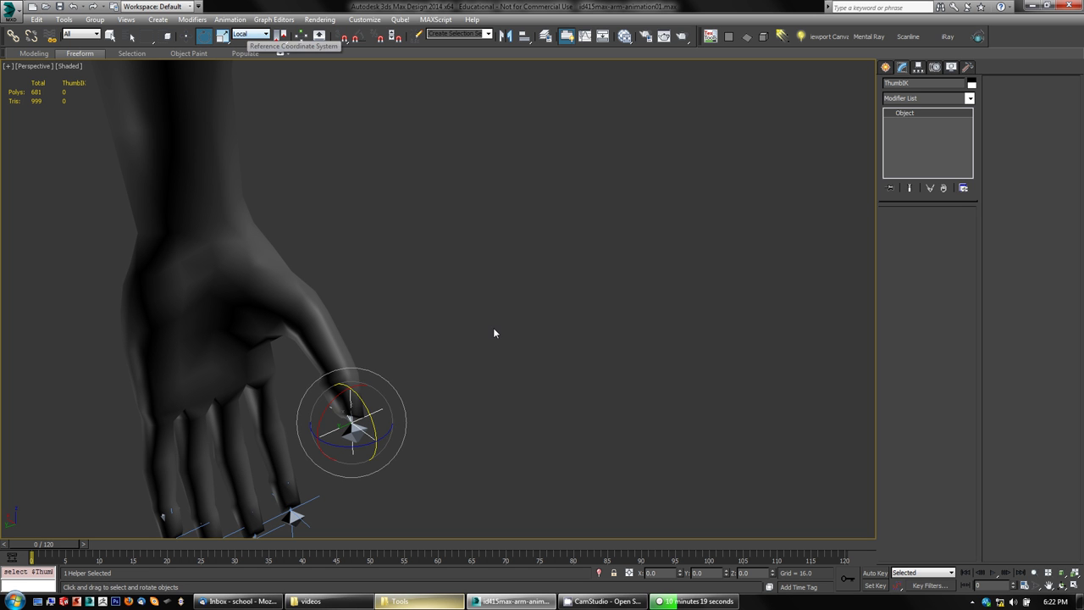
key(w)
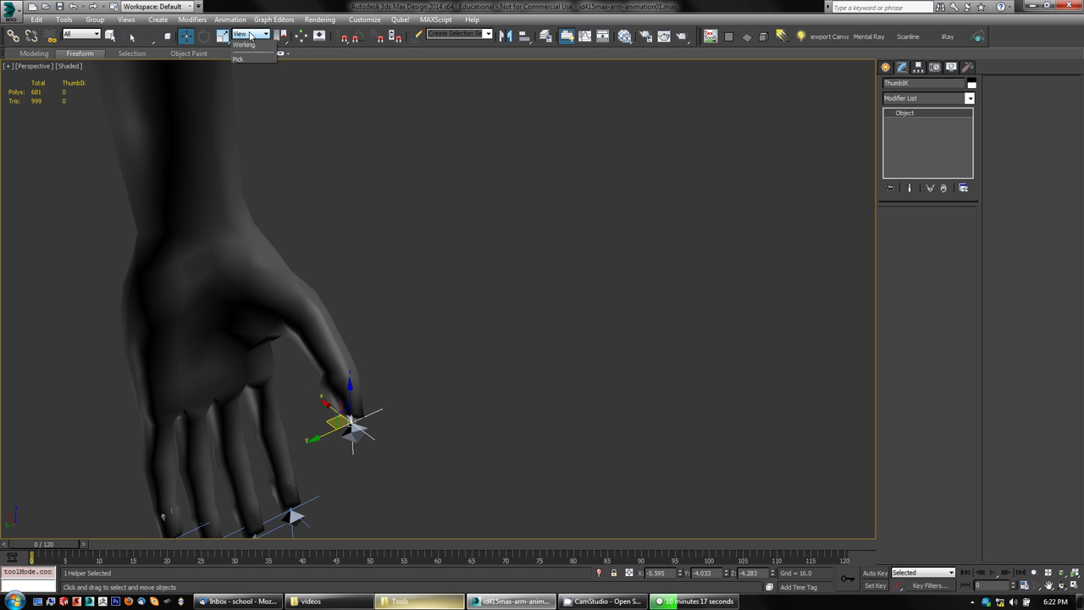
click(254, 34)
click(246, 75)
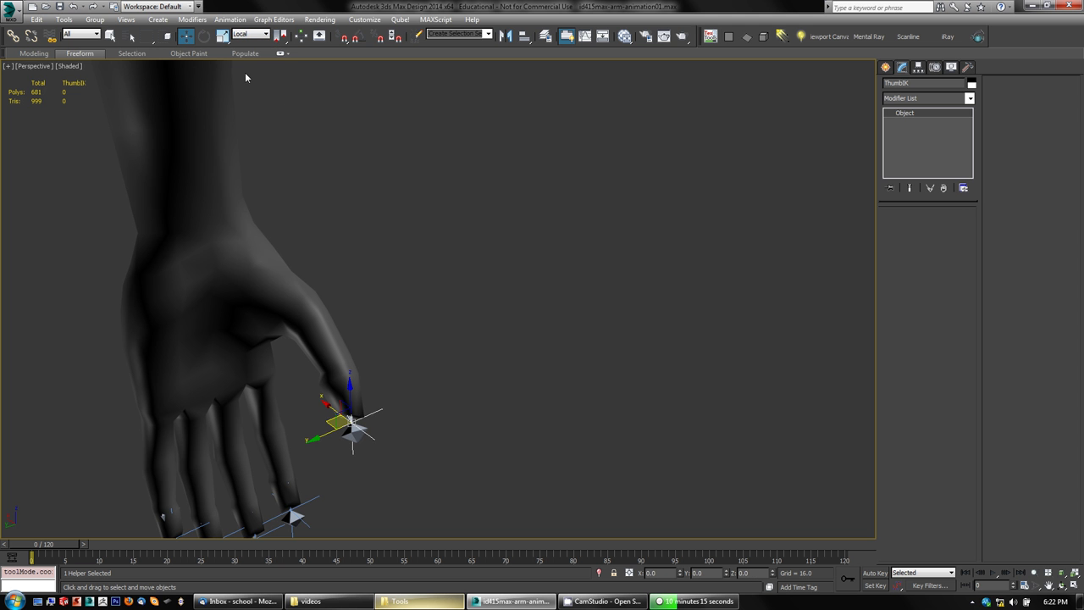
Step: Test-move ThumbIK toward the fingers, inspect the bent thumb, and undo the move and the helper's selection
alt+middle_drag(401, 395, 396, 424)
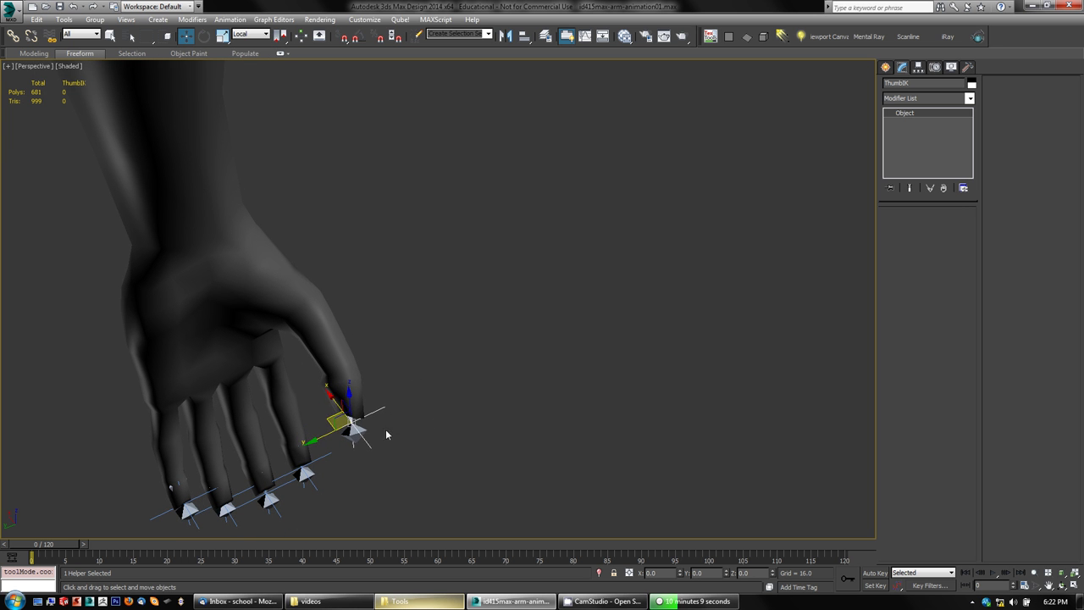
drag(337, 419, 275, 414)
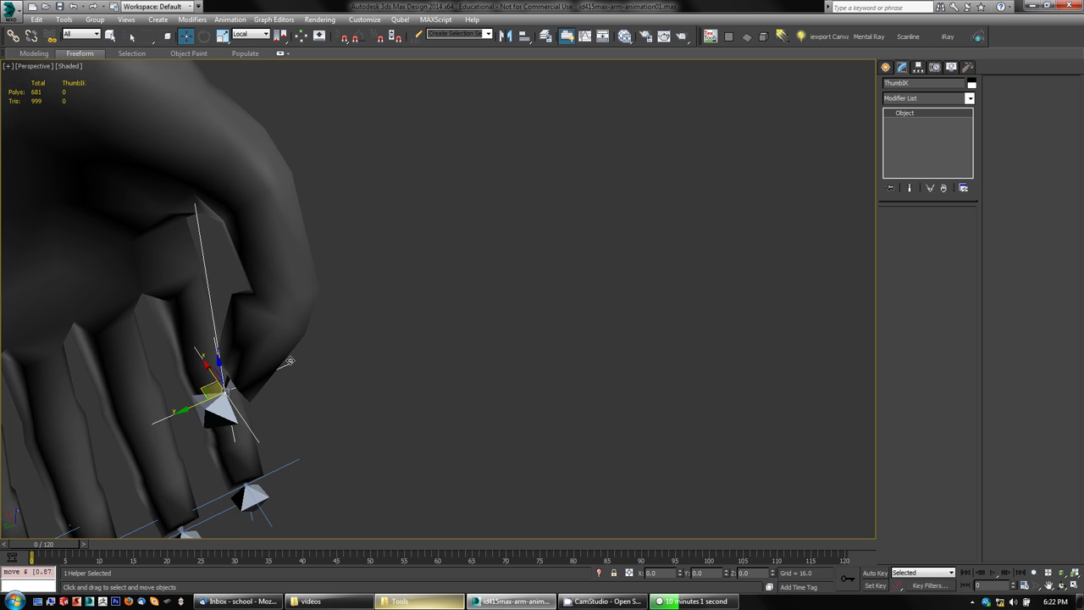
alt+middle_drag(289, 361, 314, 339)
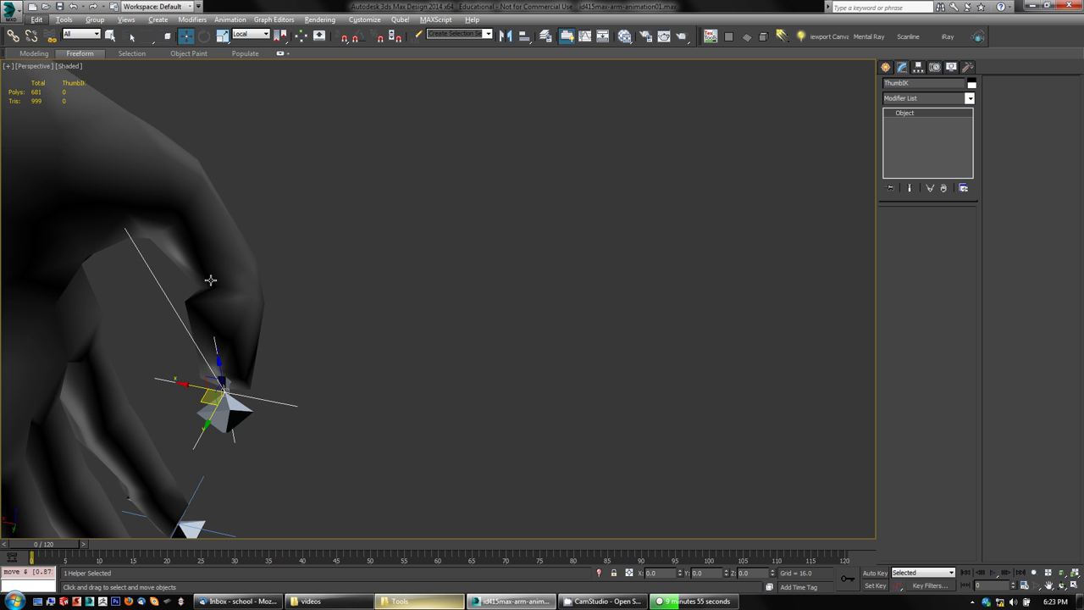
alt+middle_drag(343, 376, 280, 331)
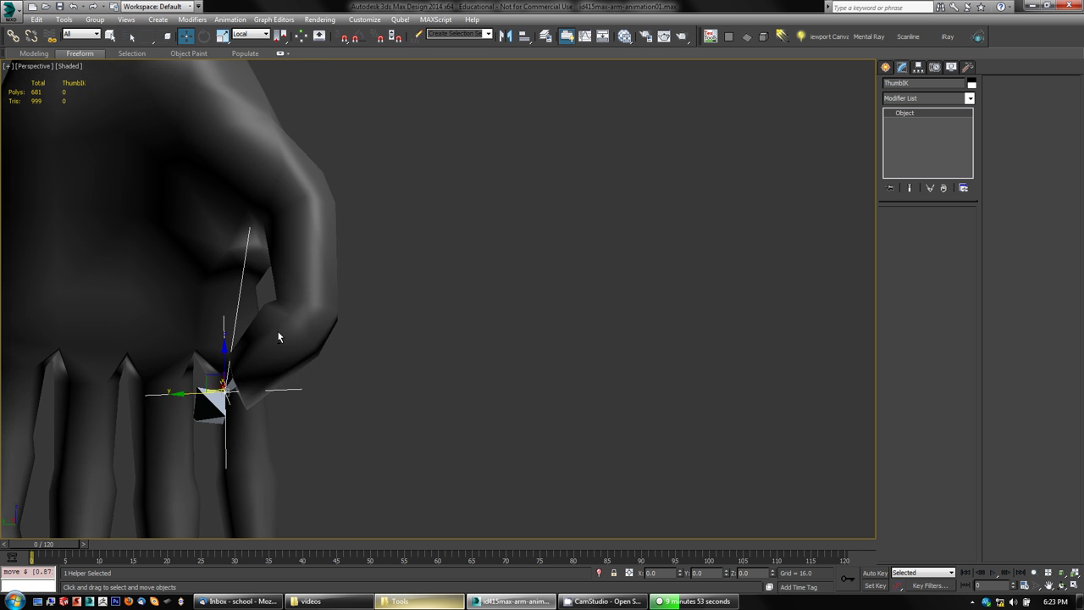
key(ctrl+z)
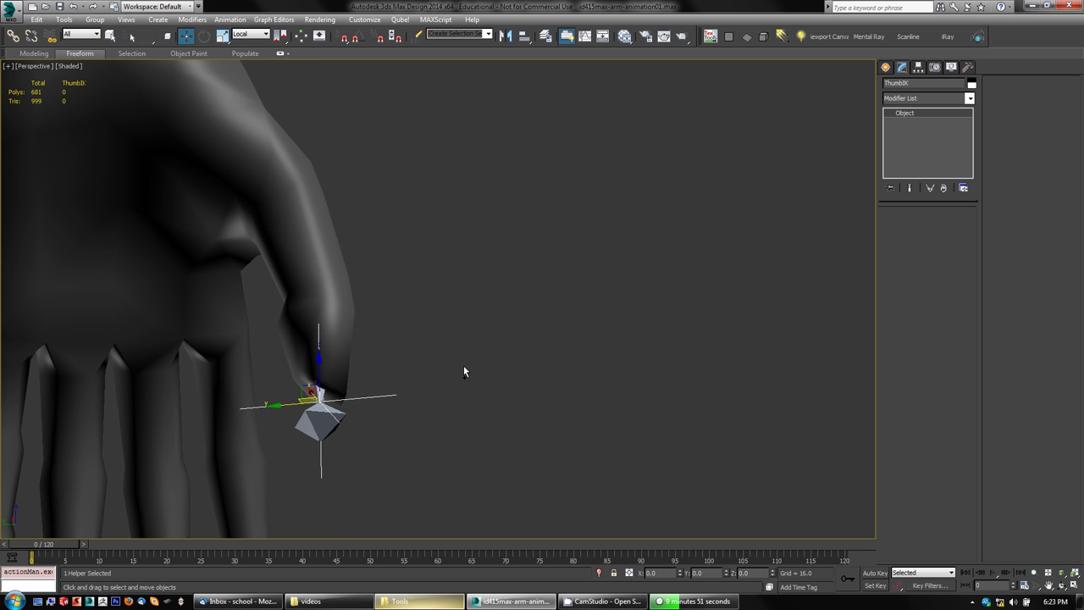
key(ctrl+z)
scroll(464, 366, down, 6)
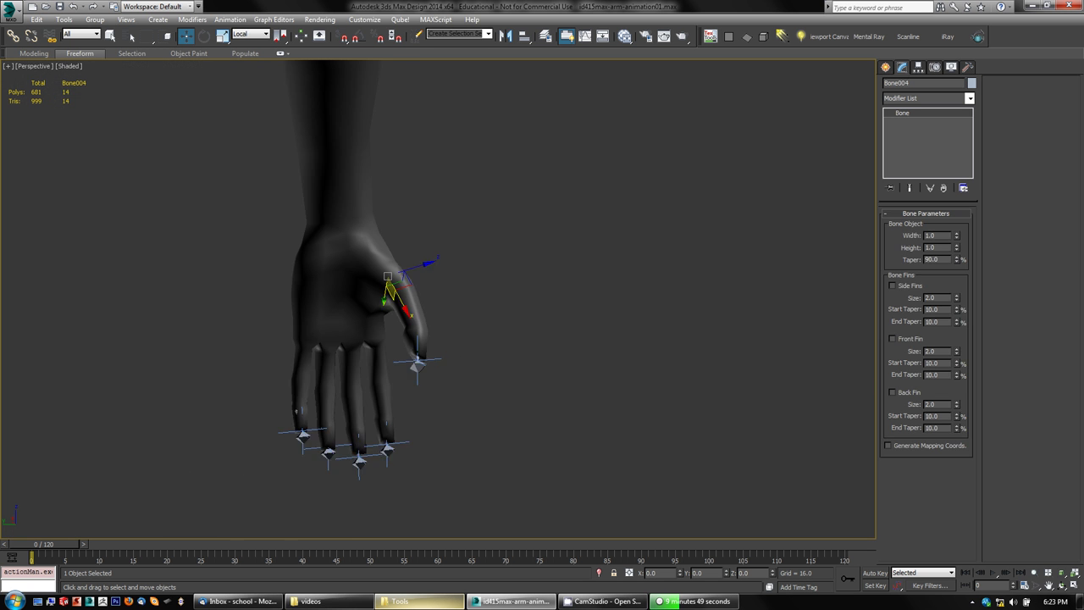
Step: Select the index finger's IK Chain001 helper and view the hand from the thumb side
click(426, 356)
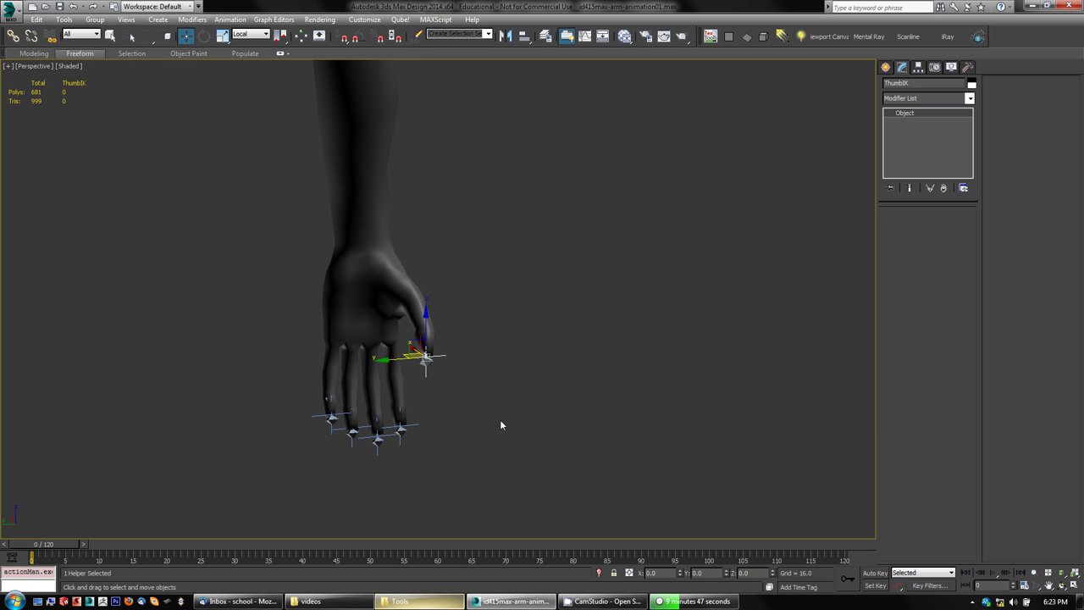
scroll(494, 429, up, 8)
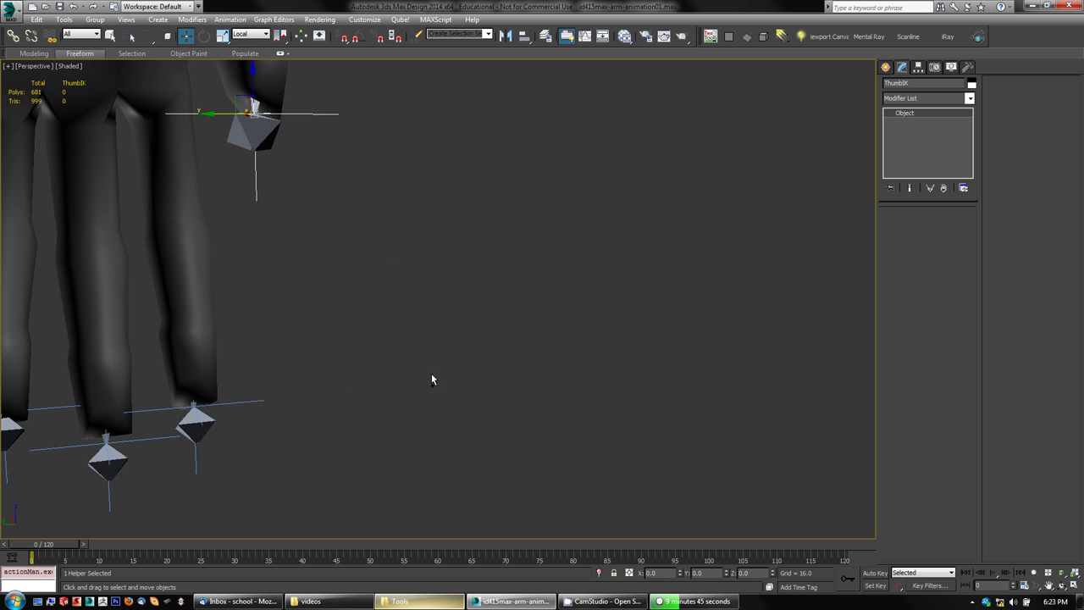
scroll(431, 373, down, 7)
alt+middle_drag(430, 394, 342, 362)
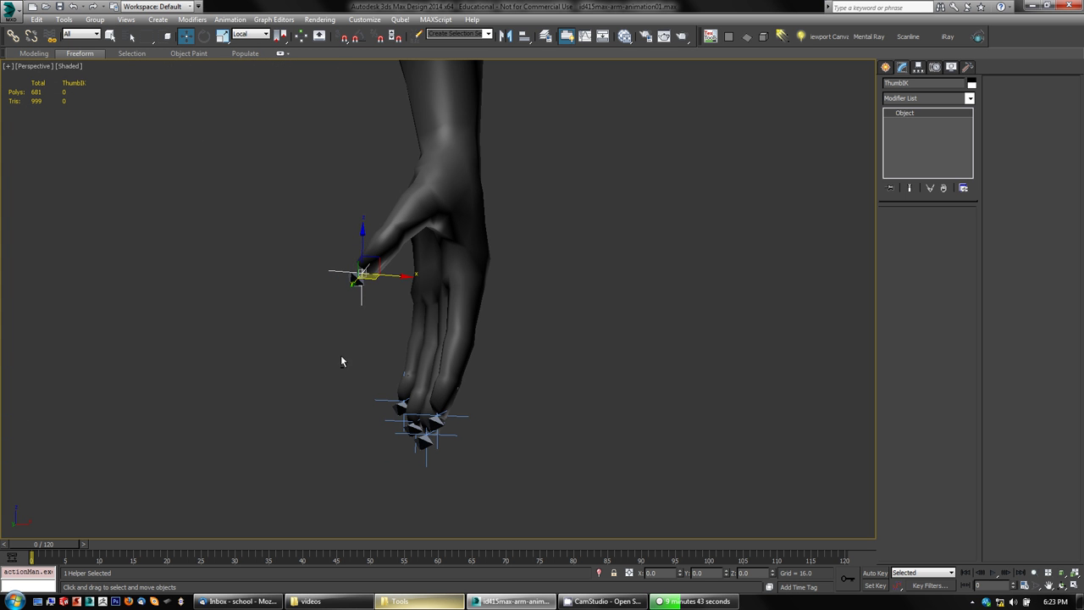
click(398, 415)
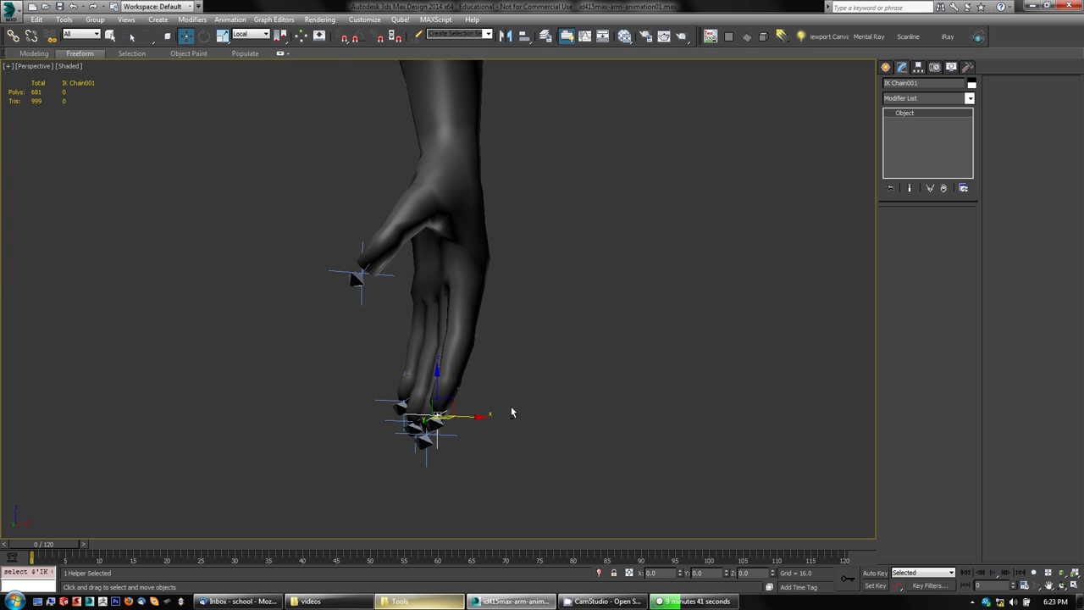
mouse_move(511, 412)
alt+middle_down()
mouse_move(495, 459)
mouse_move(488, 405)
mouse_move(500, 399)
alt+middle_up()
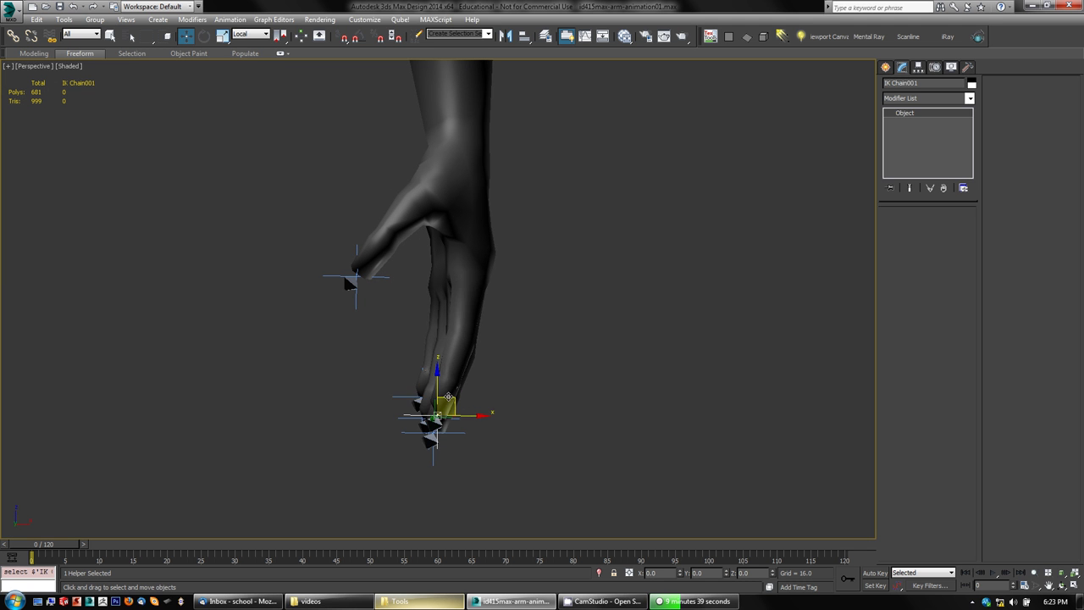
Step: Test-move IK Chain001 up to the thumb tip to check the index finger's bend, and undo the move
drag(448, 396, 384, 258)
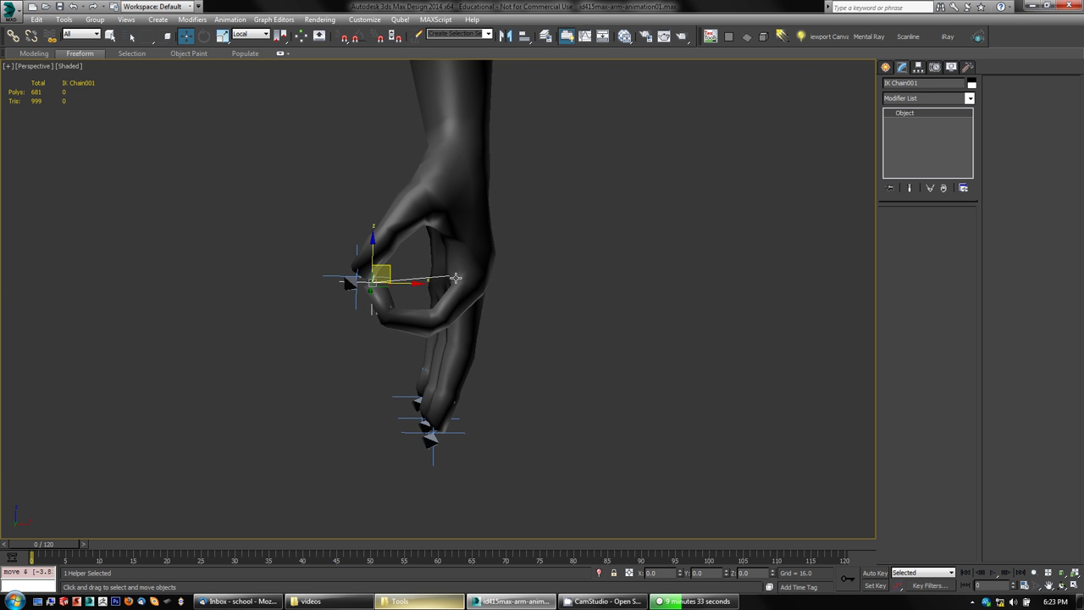
key(ctrl+z)
key(ctrl+z)
key(ctrl+z)
key(ctrl+z)
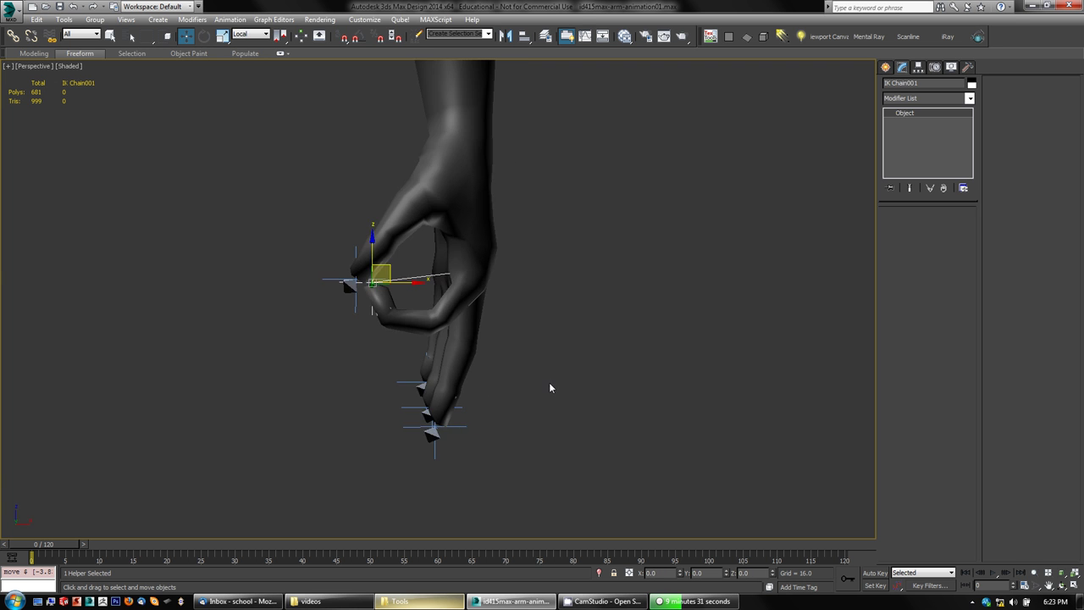
alt+middle_drag(505, 377, 529, 400)
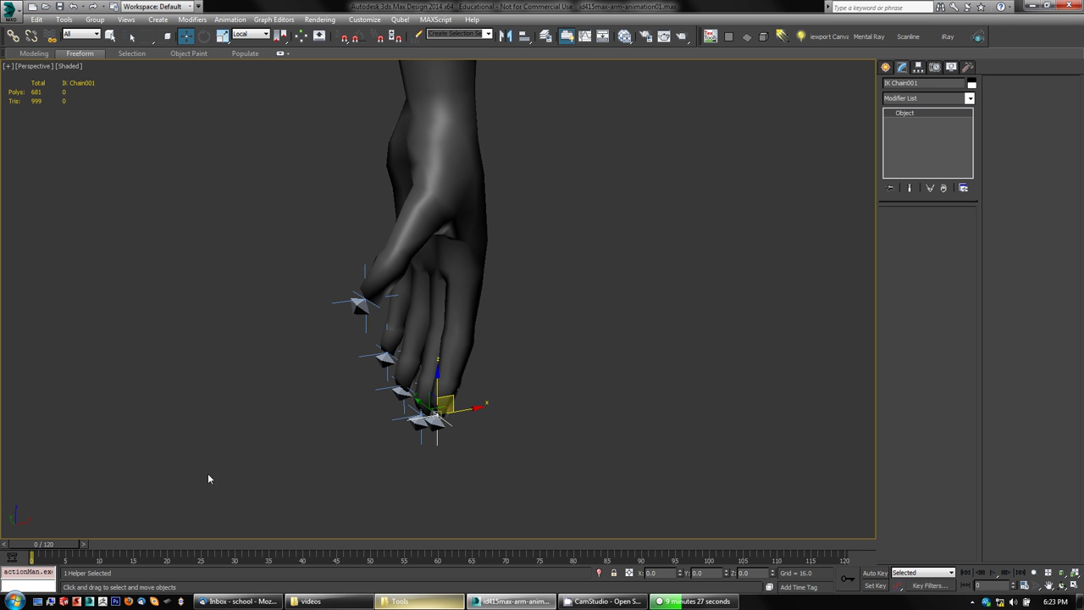
Step: Use Auto Key to animate IK Chain001 at frame 30 so the index finger bends toward the thumb, and turn Auto Key off
drag(87, 546, 252, 556)
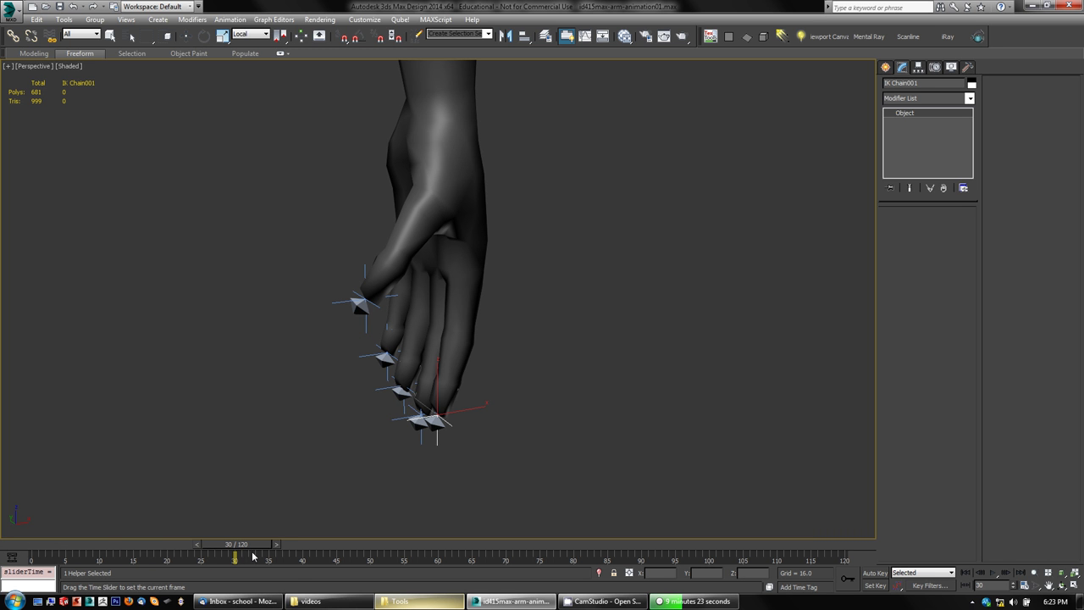
key(w)
click(870, 574)
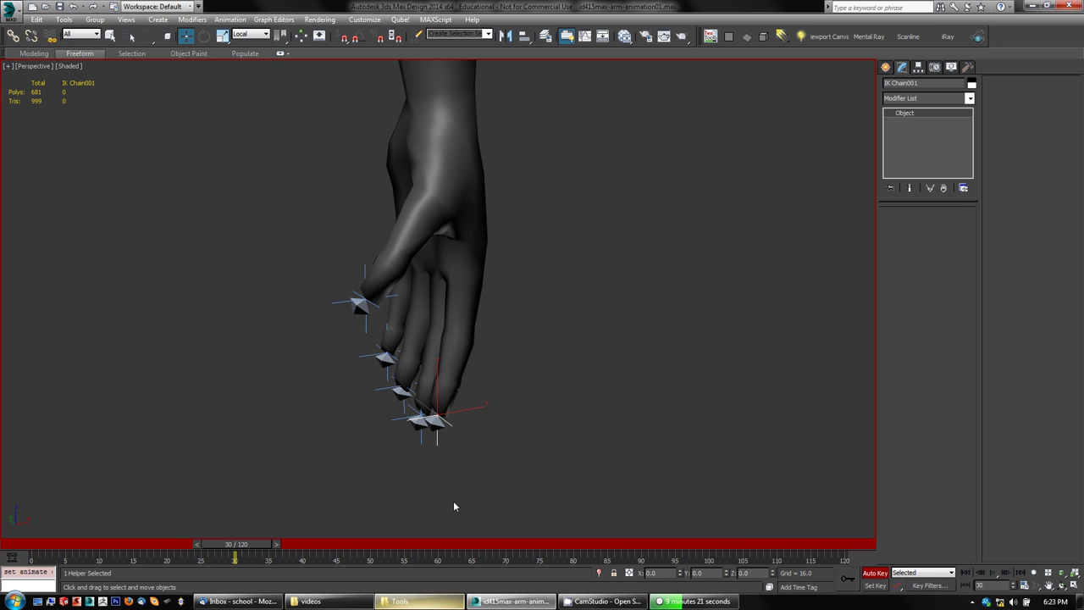
alt+middle_drag(454, 503, 231, 454)
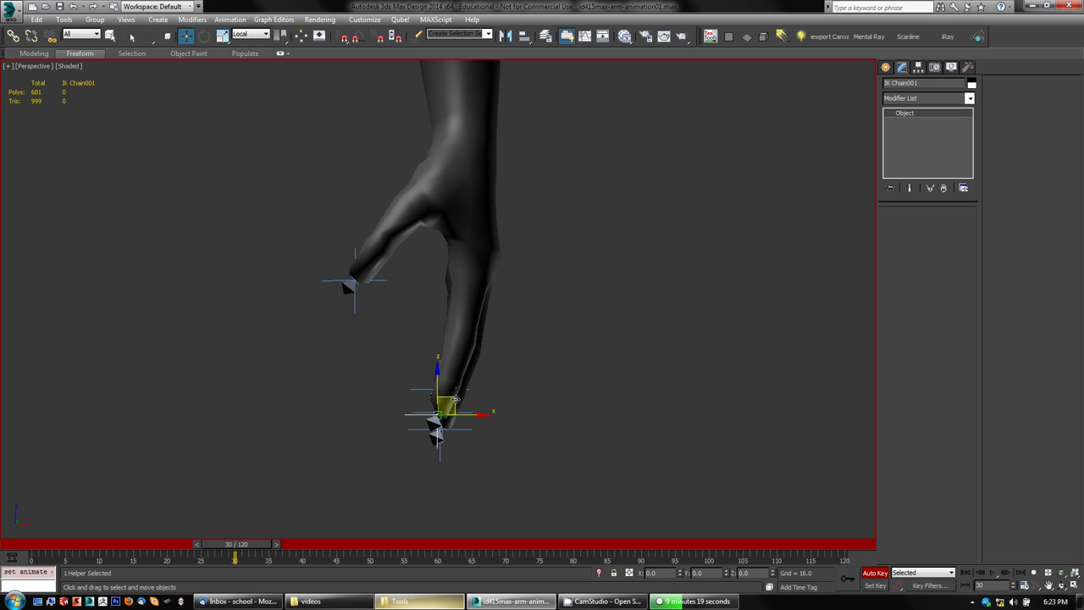
drag(452, 402, 382, 314)
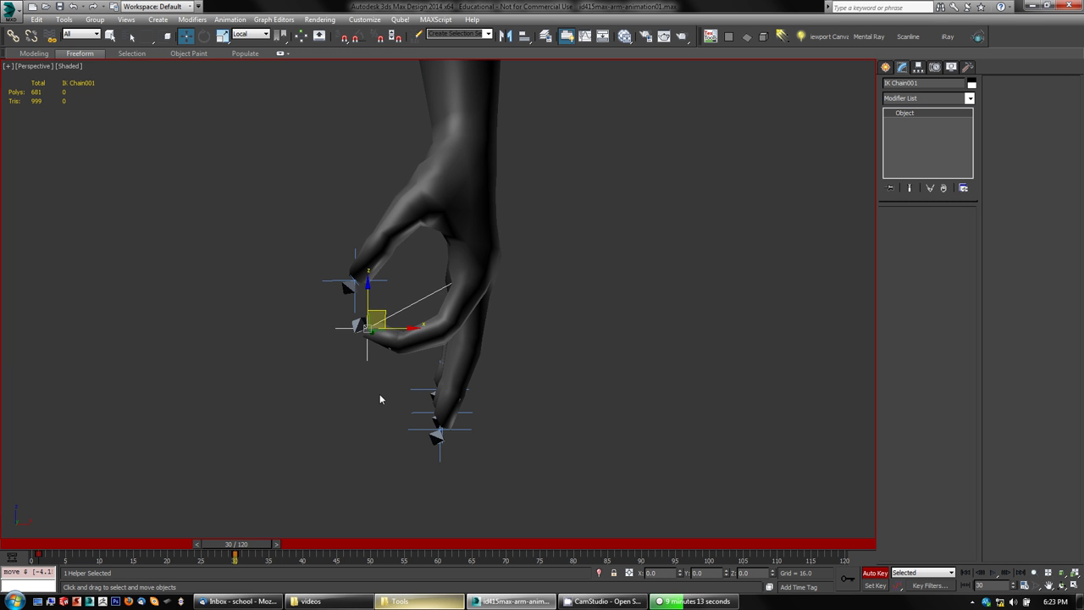
alt+middle_drag(380, 398, 373, 449)
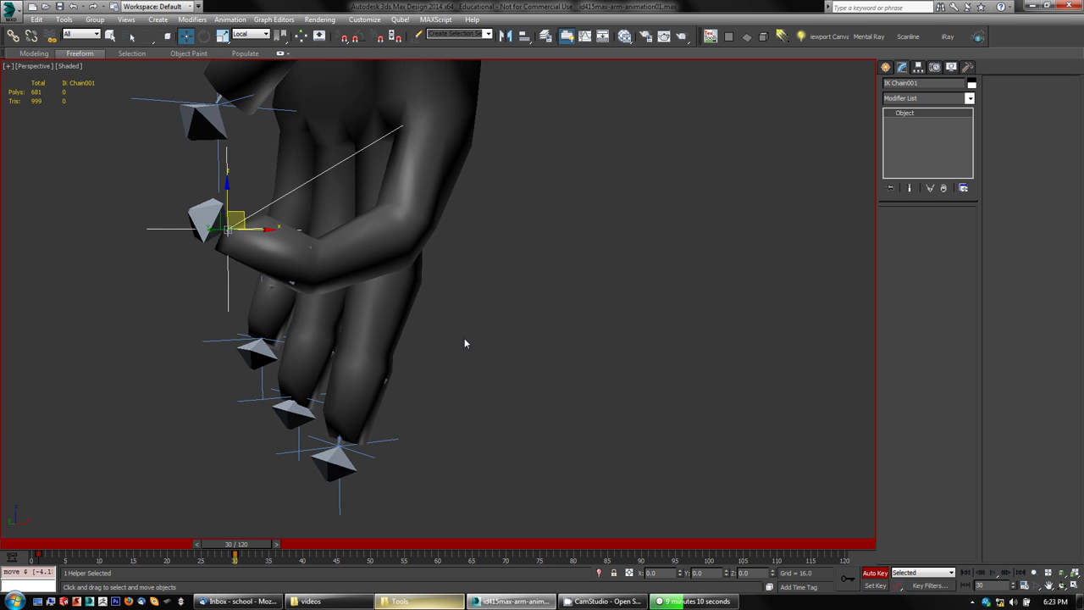
alt+middle_drag(464, 338, 496, 367)
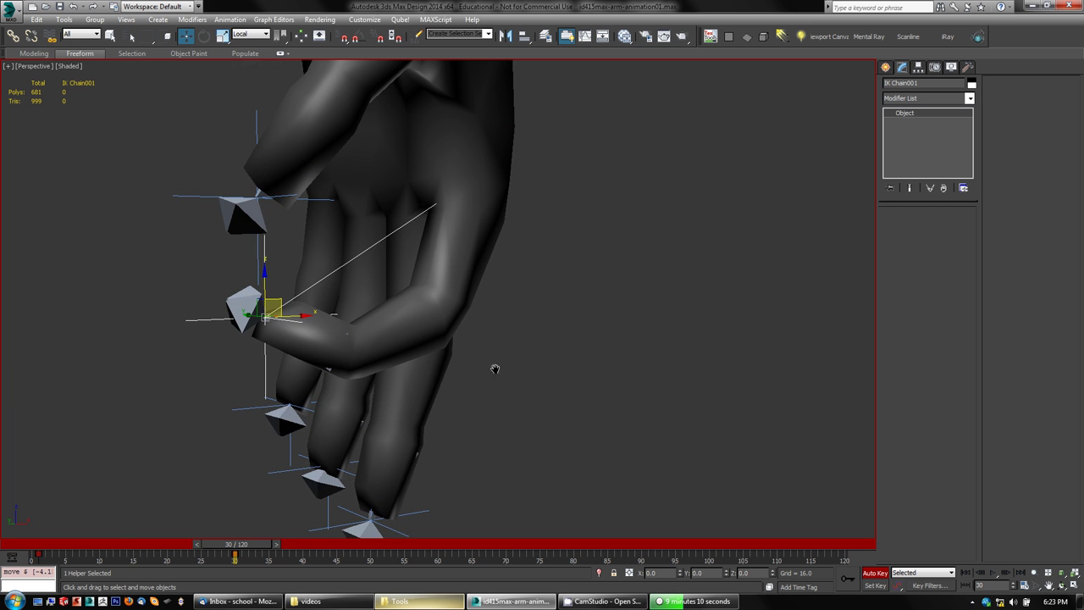
click(876, 573)
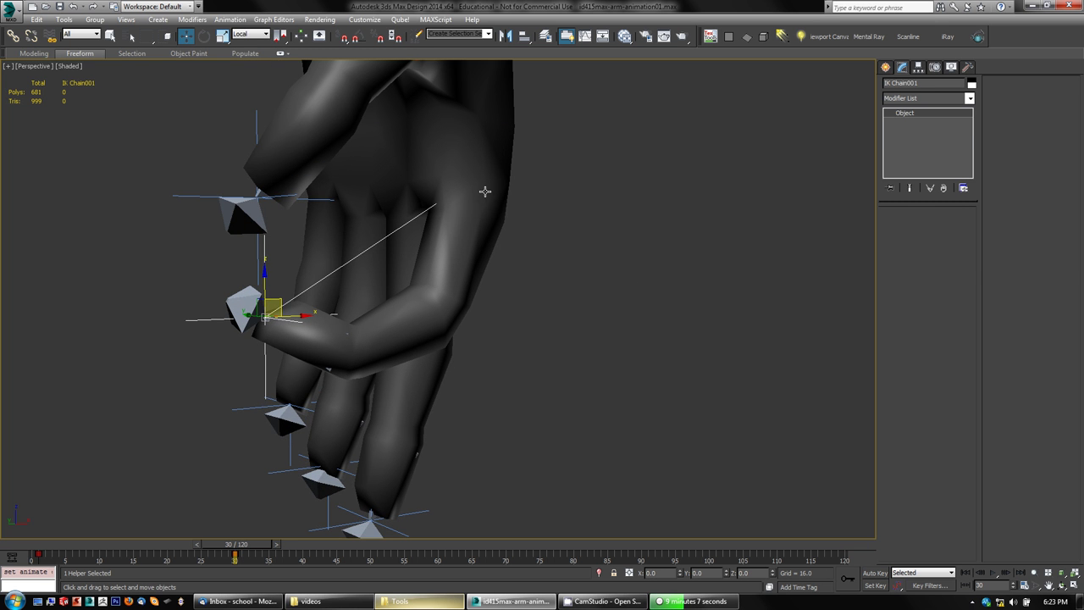
Step: Enable envelope editing on L_arm_upper's Skin modifier, select Bone008's envelope, and examine its influence around the index finger
click(485, 191)
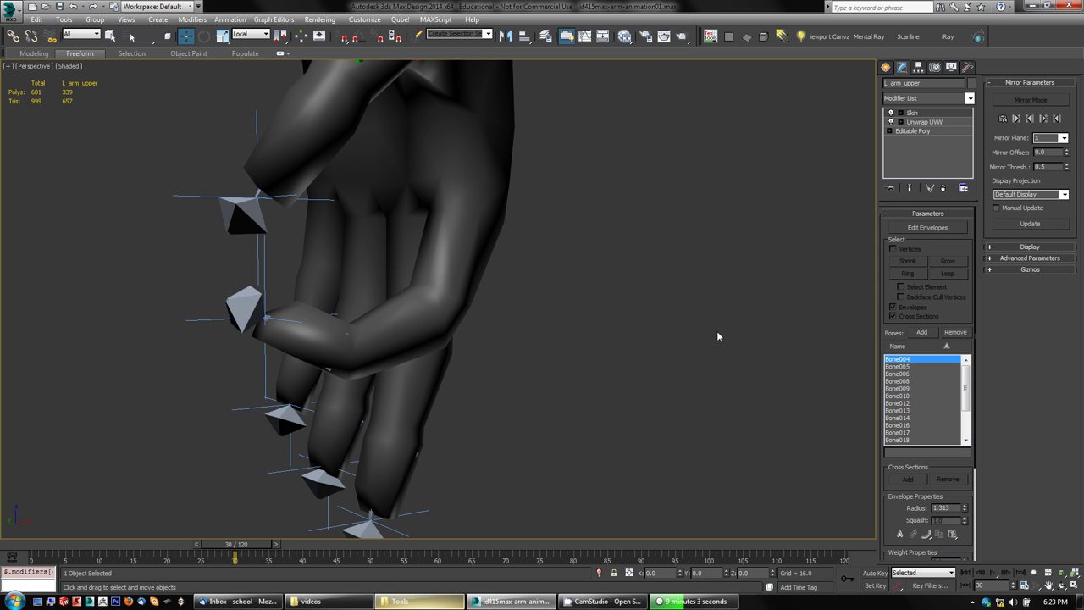
click(927, 227)
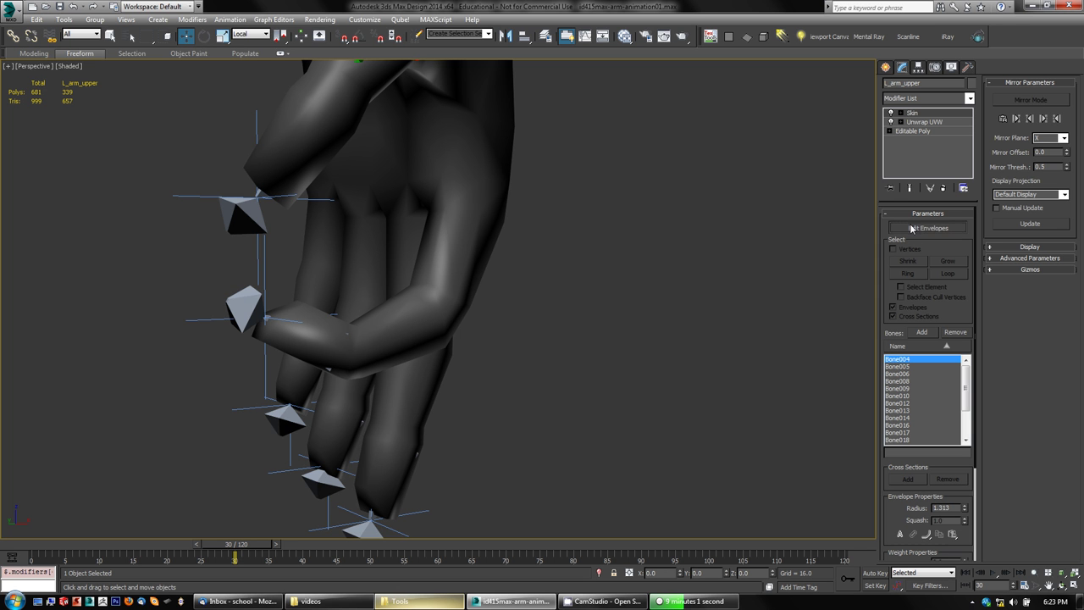
click(450, 248)
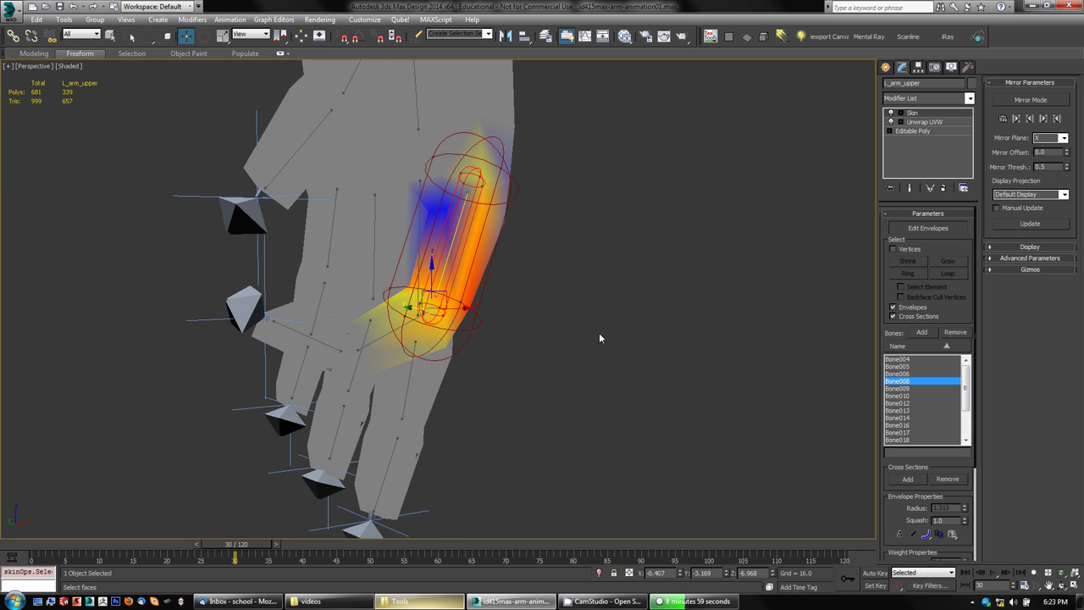
alt+middle_drag(599, 334, 551, 337)
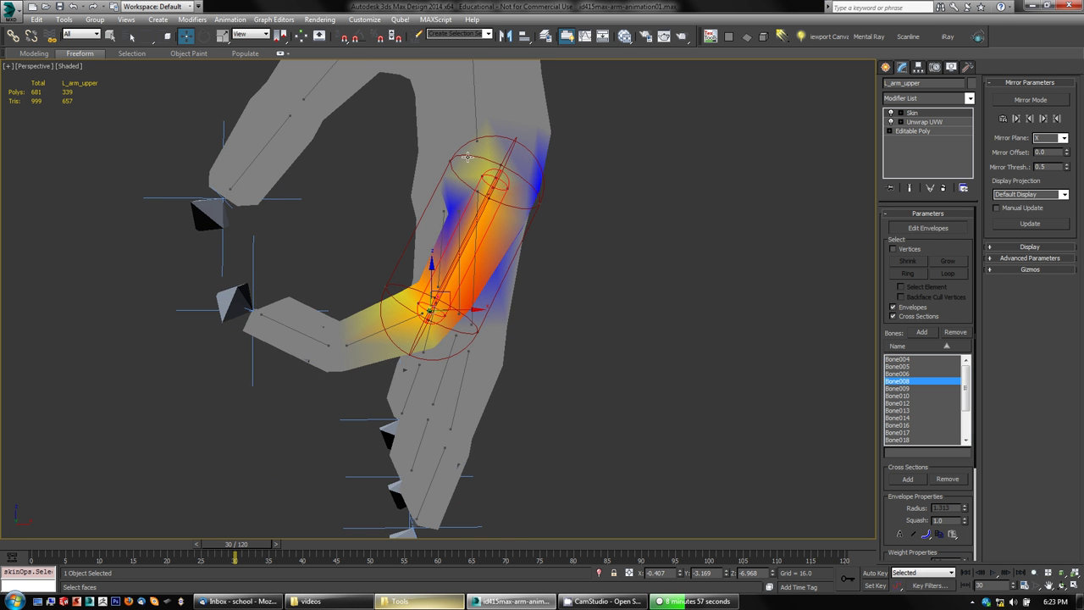
mouse_move(584, 284)
alt+middle_down()
mouse_move(595, 288)
mouse_move(537, 280)
mouse_move(596, 293)
alt+middle_up()
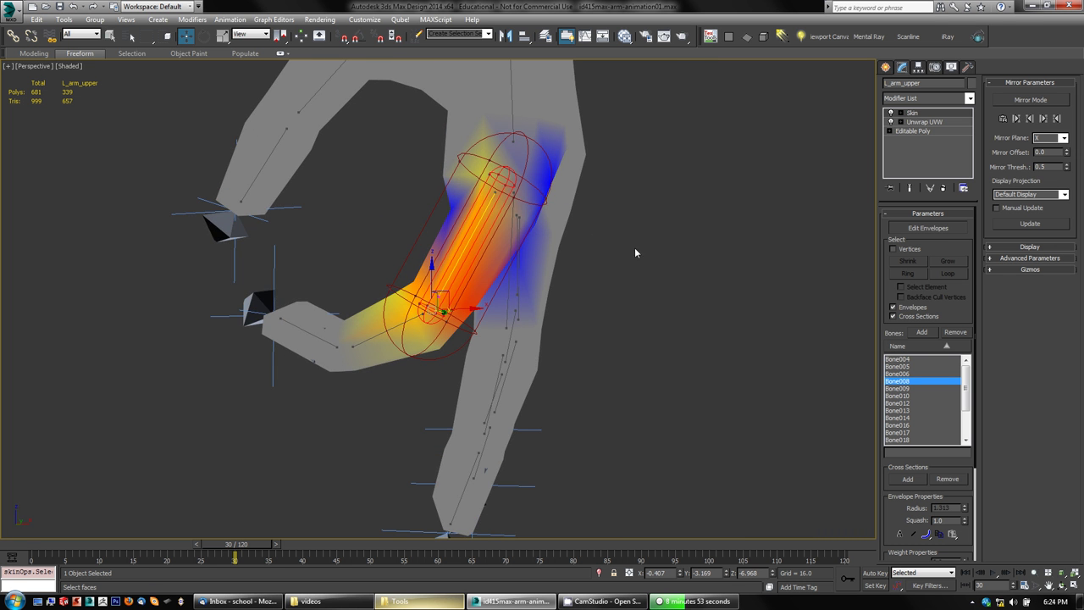
alt+middle_drag(635, 253, 543, 208)
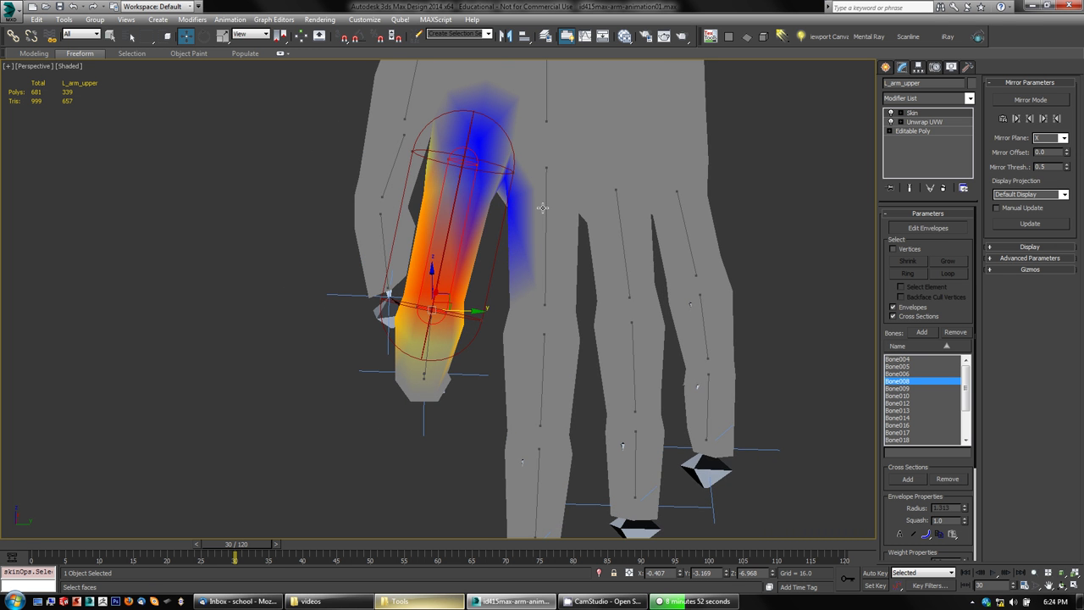
Step: Try resizing the outer cross-section at the knuckle end of Bone008's envelope and check its influence on the neighbouring finger
click(513, 172)
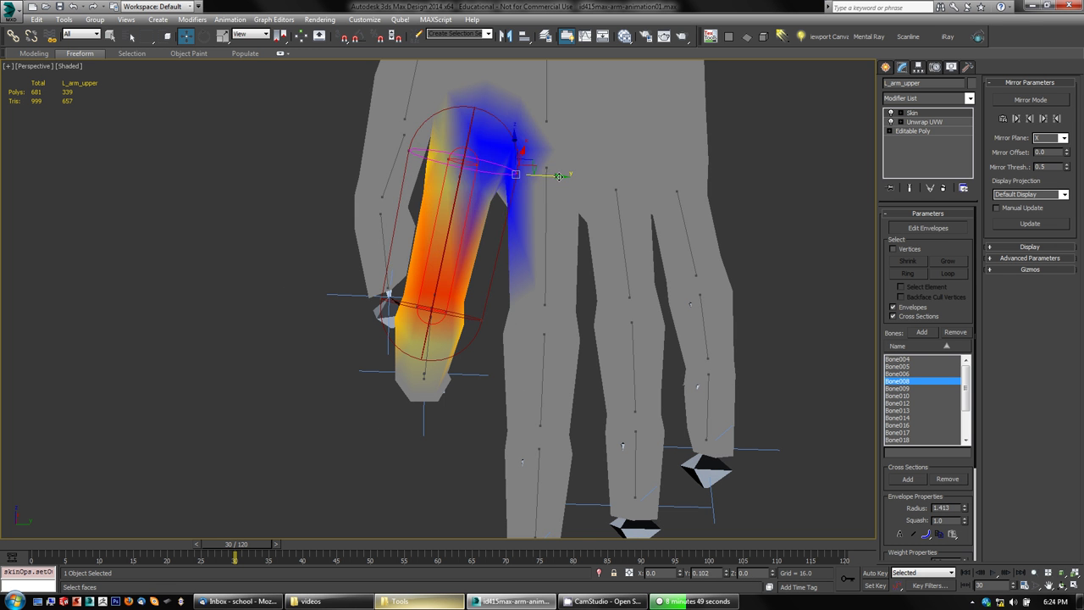
drag(559, 175, 563, 202)
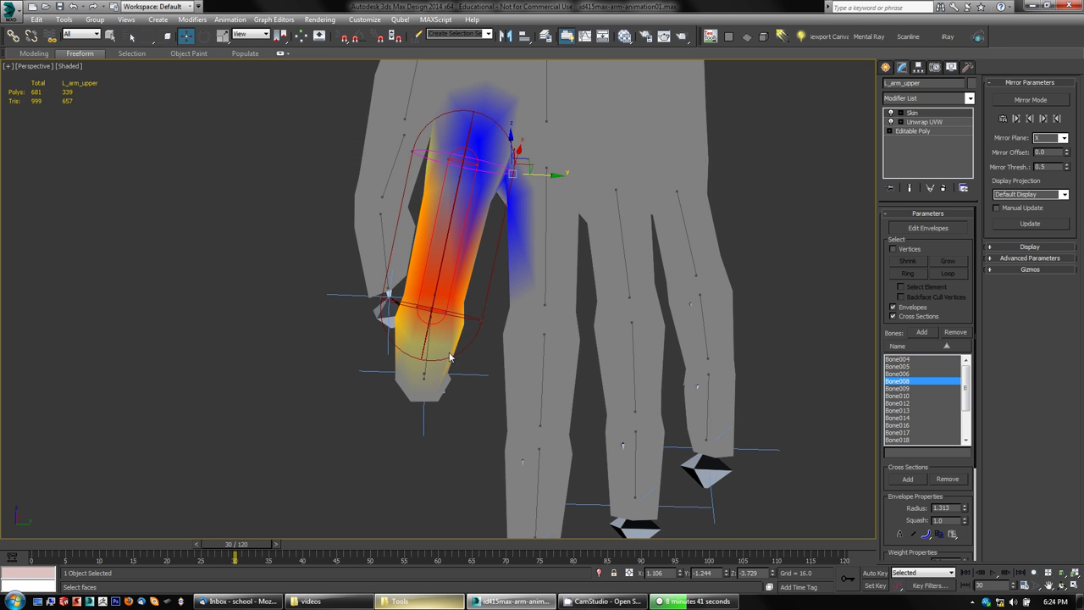
alt+middle_drag(449, 357, 476, 358)
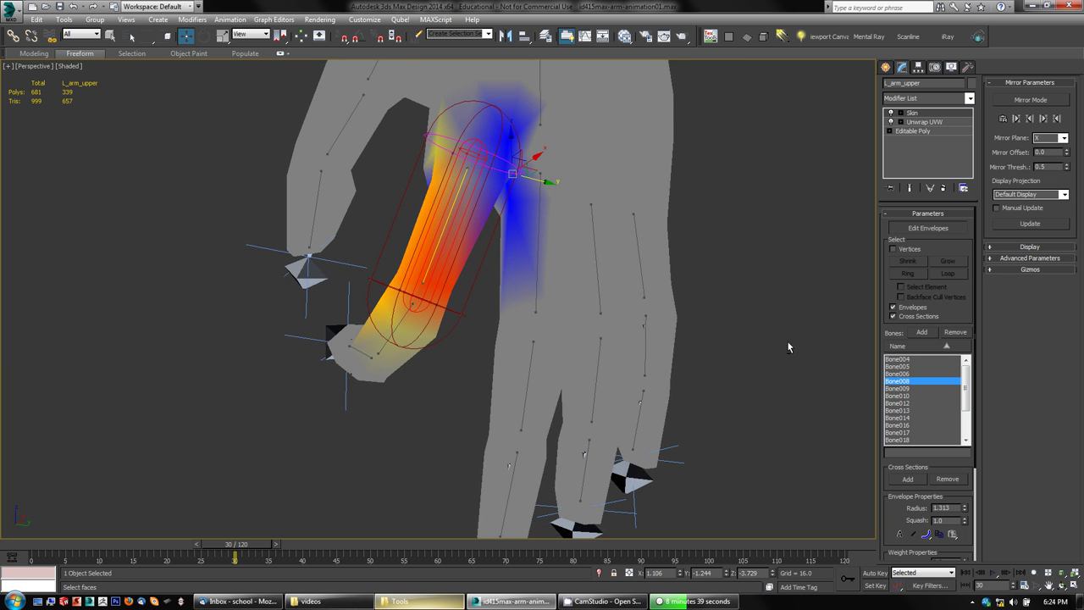
alt+middle_drag(788, 343, 744, 351)
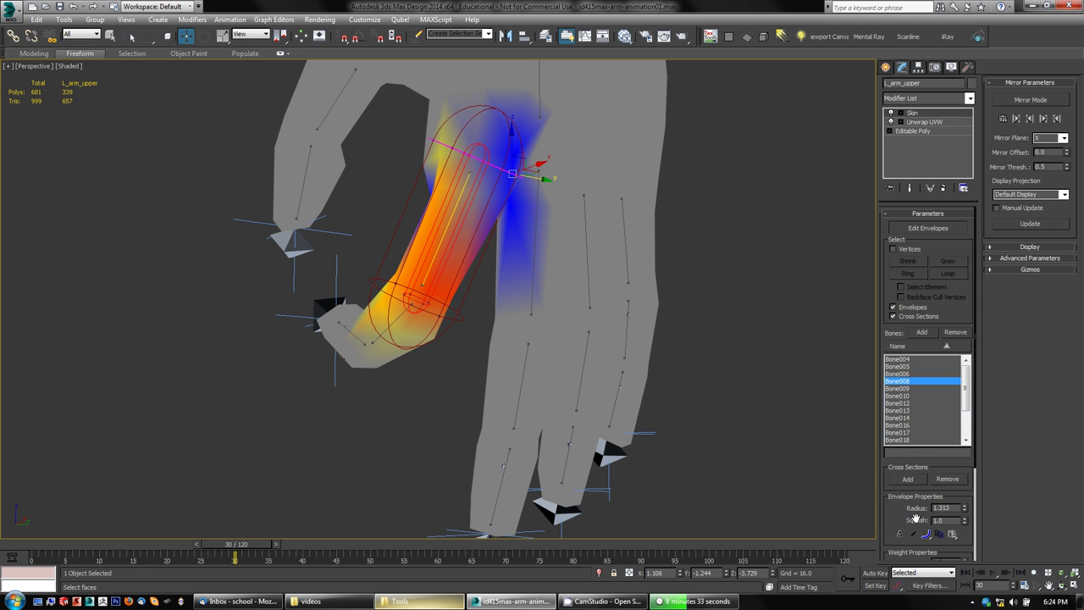
Step: Turn off Paint Blend Weights, open the Painter Options, and activate Paint Weights for Bone008
drag(899, 518, 893, 342)
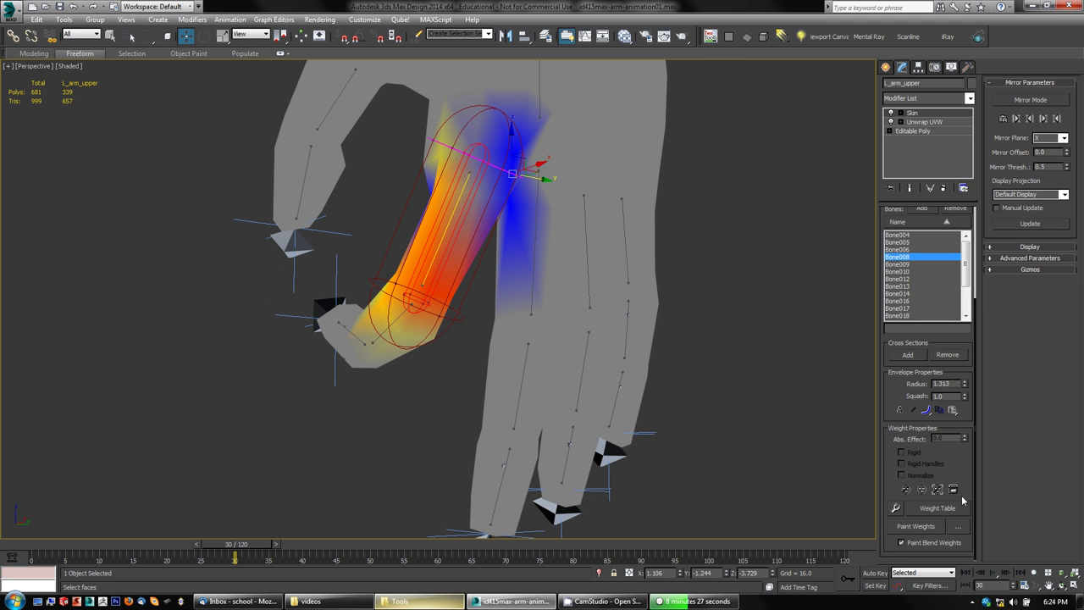
click(913, 543)
click(958, 527)
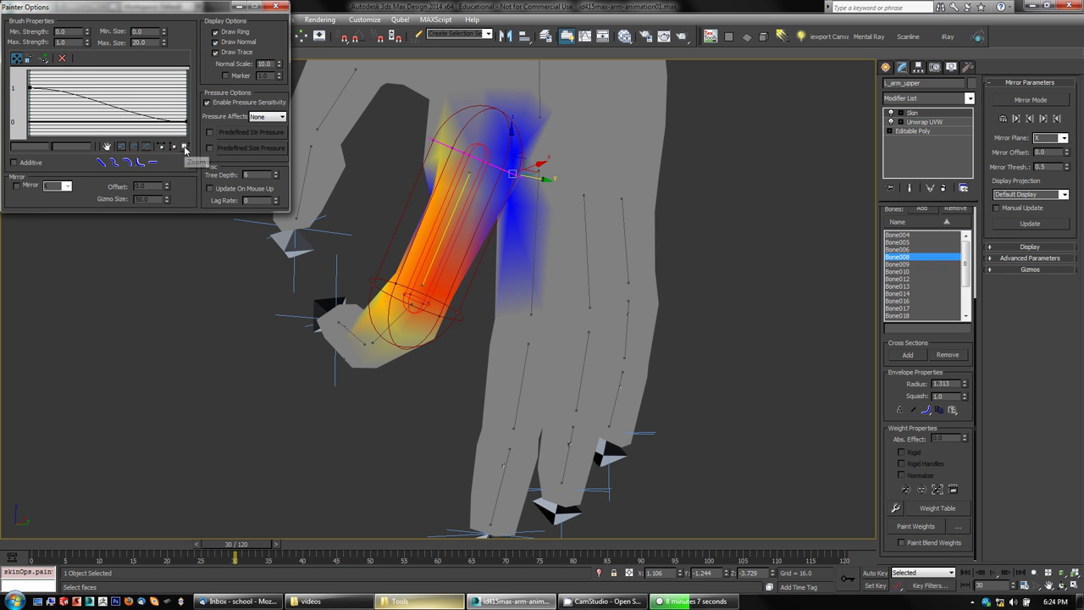
double_click(60, 42)
click(919, 527)
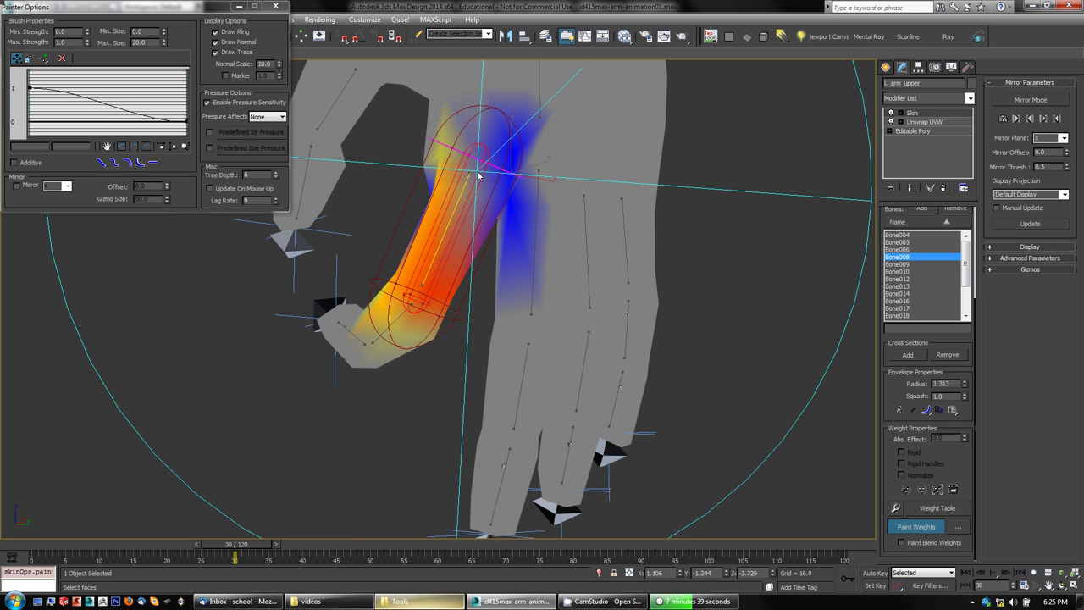
Step: Test-paint and test-remove Bone008's weights with the large brush at maximum strengths 1.0 and 0.684, undoing each stroke
mouse_move(483, 175)
mouse_down()
mouse_move(569, 245)
mouse_move(532, 233)
mouse_up()
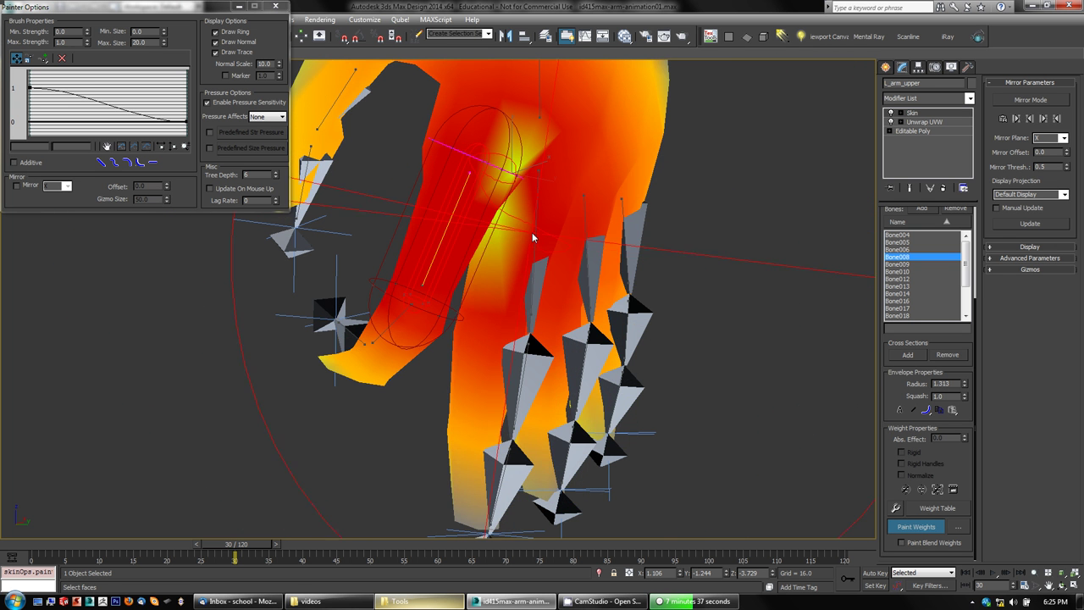
key(ctrl+z)
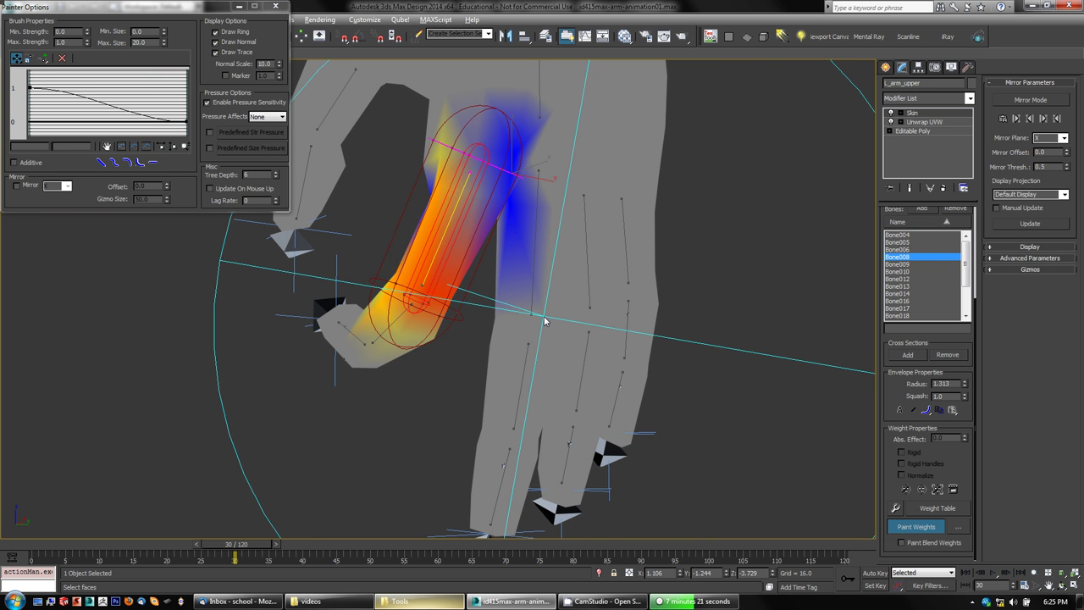
mouse_move(544, 317)
alt+shift+mouse_down()
mouse_move(532, 318)
mouse_move(535, 355)
mouse_move(529, 294)
mouse_move(540, 326)
alt+shift+mouse_up()
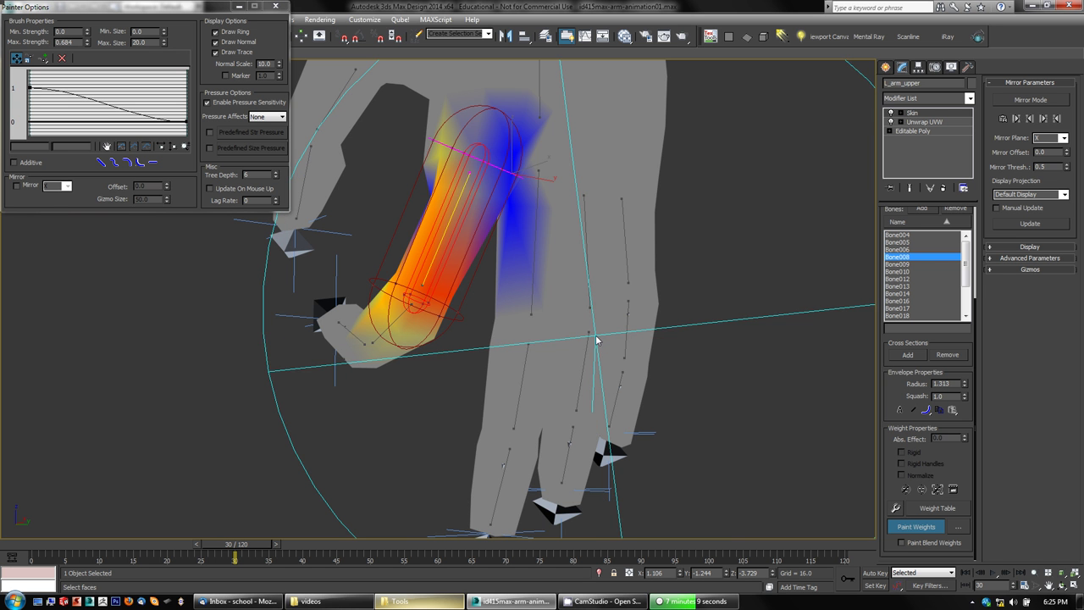
mouse_move(571, 331)
alt+mouse_down()
mouse_move(576, 339)
mouse_move(551, 320)
mouse_move(569, 333)
mouse_move(593, 303)
alt+mouse_up()
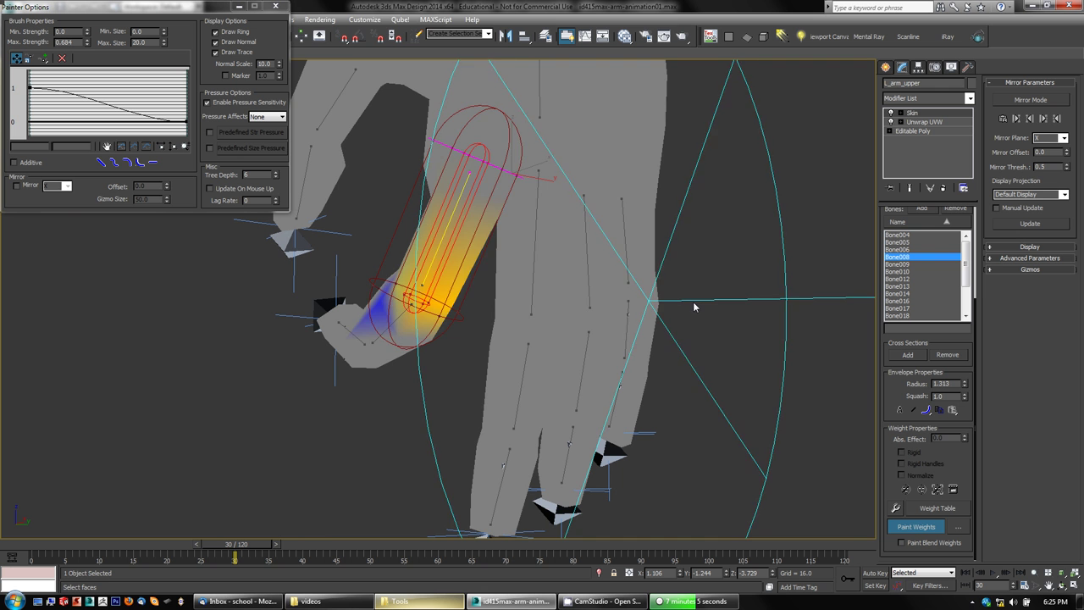
key(ctrl+z)
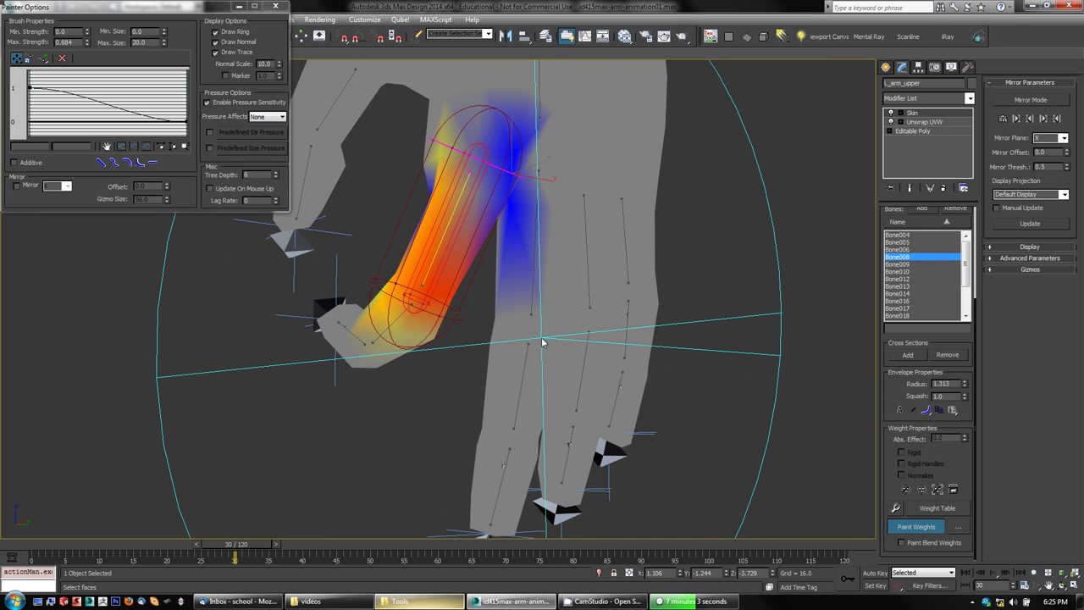
Step: Set the brush's maximum size to 1.3 and maximum strength to 0.263, and lightly paint Bone008's weight onto the adjacent finger
mouse_move(542, 343)
ctrl+shift+mouse_down()
mouse_move(492, 406)
mouse_move(515, 404)
mouse_move(523, 421)
mouse_move(525, 402)
mouse_move(540, 448)
ctrl+shift+mouse_up()
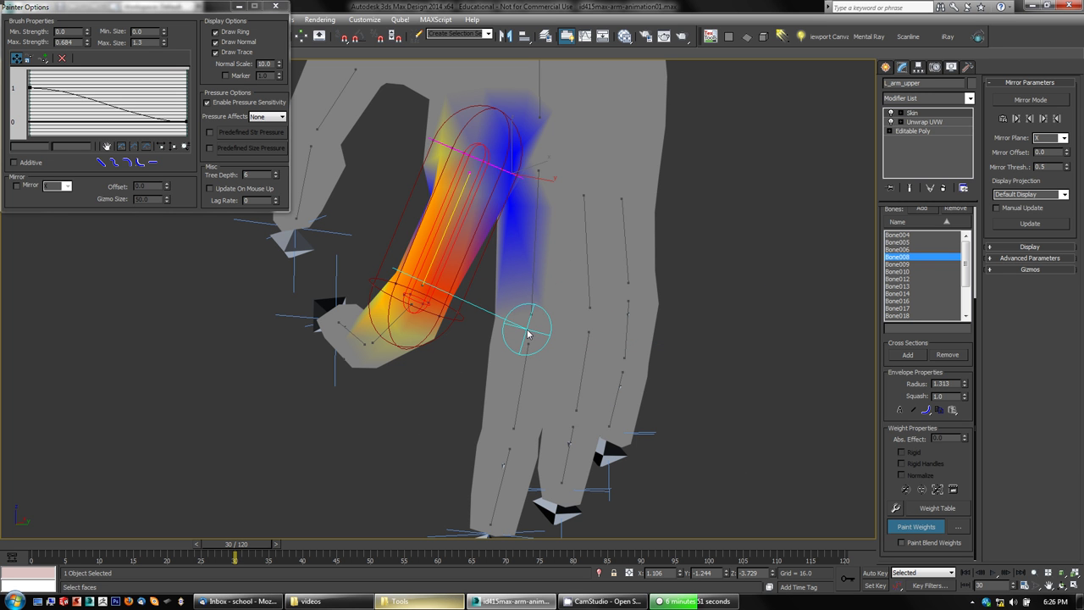
alt+shift+drag(528, 334, 544, 314)
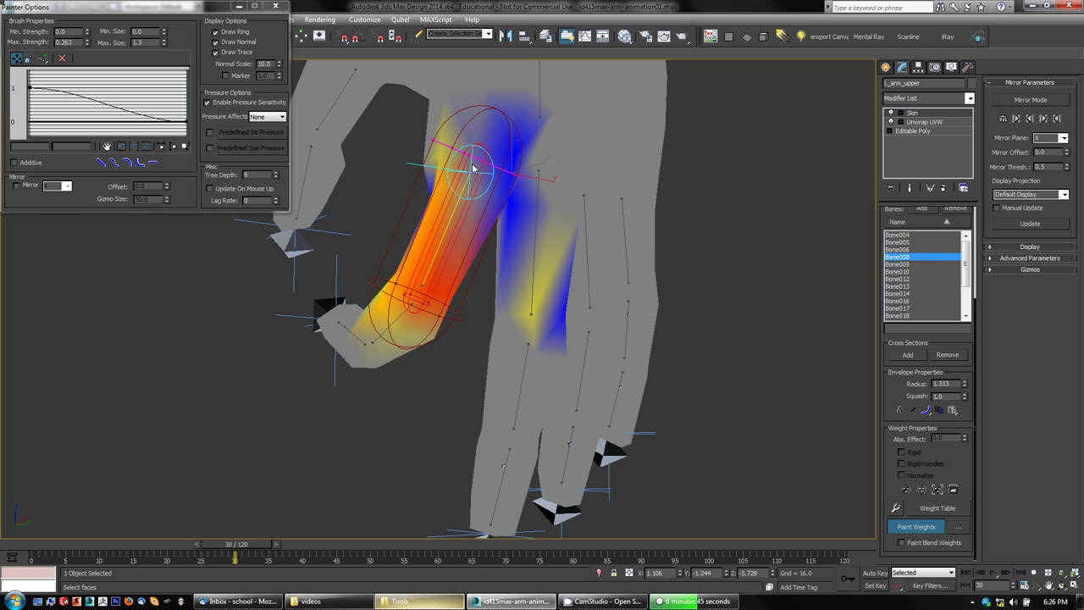
Step: Paint more of Bone008's weight around the knuckle and the sides of its finger at maximum strength 0.263
mouse_move(483, 168)
mouse_down()
mouse_move(460, 145)
mouse_move(472, 145)
mouse_move(491, 194)
mouse_move(464, 141)
mouse_move(425, 163)
mouse_move(493, 161)
mouse_move(468, 169)
mouse_up()
mouse_move(396, 316)
alt+middle_down()
mouse_move(429, 308)
mouse_move(486, 334)
alt+middle_up()
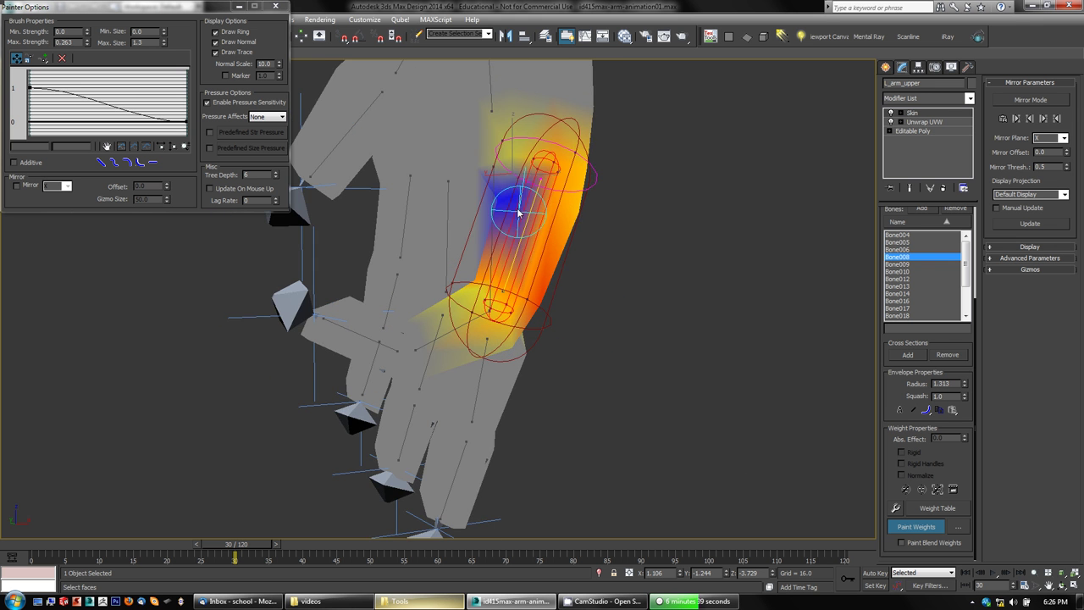
drag(519, 213, 500, 173)
alt+middle_drag(555, 258, 649, 246)
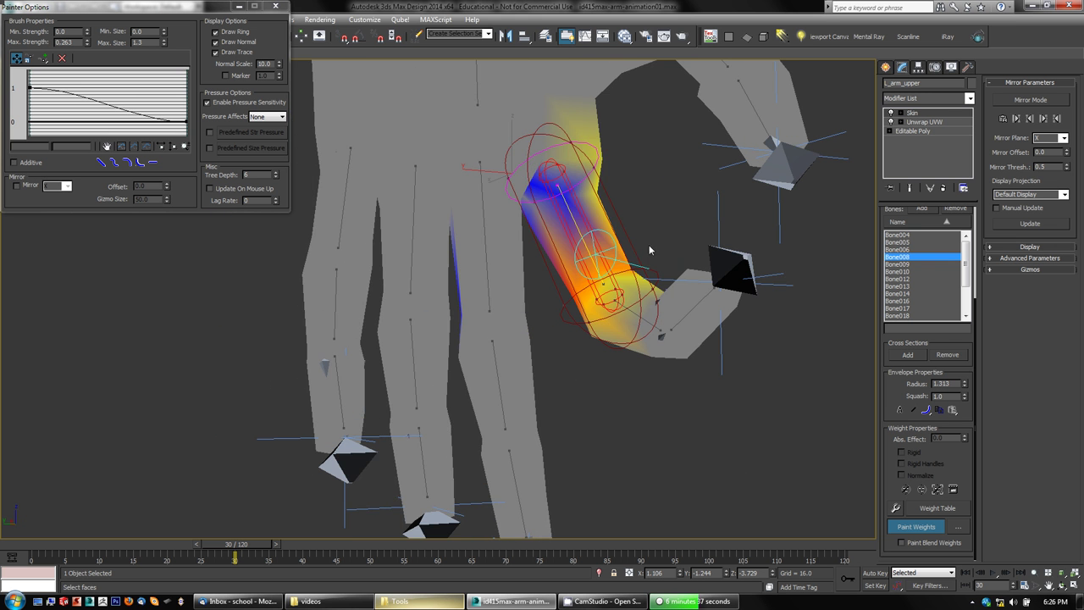
drag(532, 209, 587, 168)
alt+middle_drag(587, 169, 508, 259)
mouse_move(552, 193)
mouse_down()
mouse_move(551, 165)
mouse_move(517, 173)
mouse_move(598, 167)
mouse_up()
mouse_move(598, 167)
alt+middle_down()
mouse_move(601, 254)
mouse_move(533, 266)
mouse_move(496, 136)
alt+middle_up()
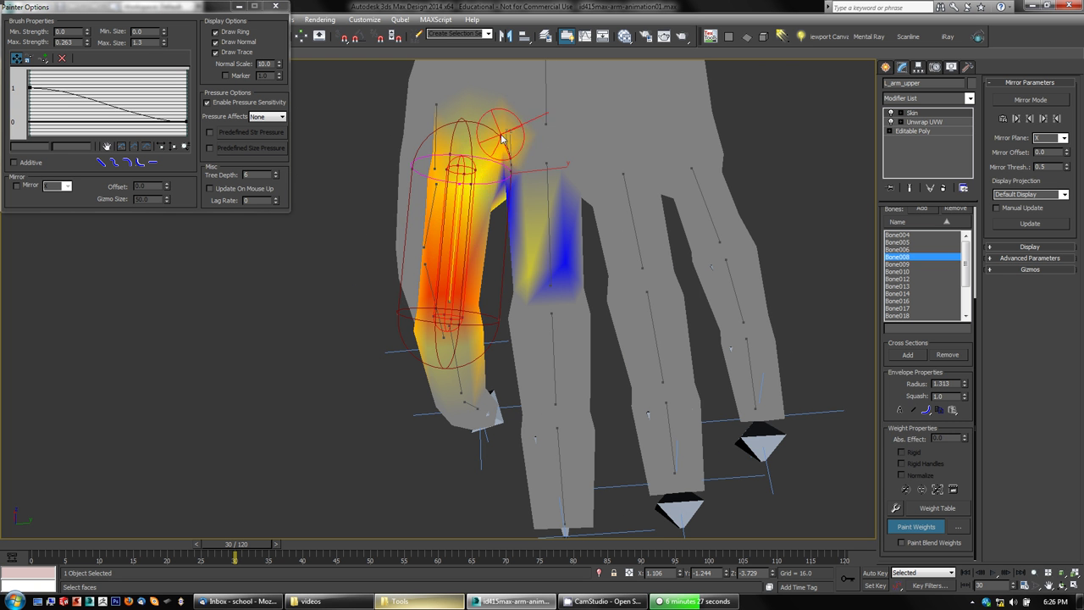
Step: Check the knuckle from several sides and add more Bone008 weight on the palm side at the finger's base
alt+middle_drag(446, 207, 482, 297)
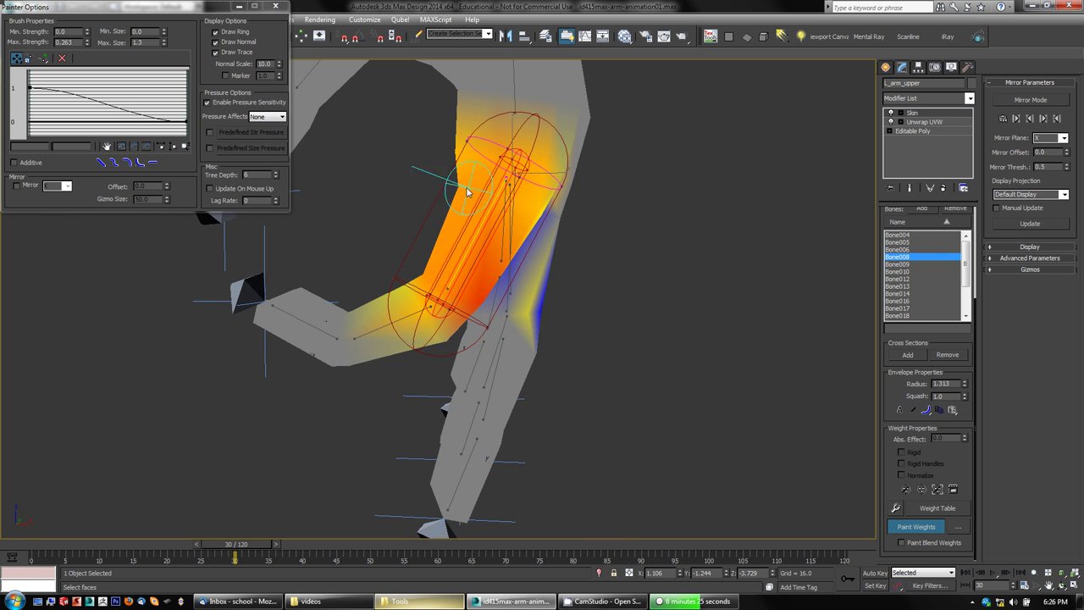
alt+middle_drag(467, 182, 533, 223)
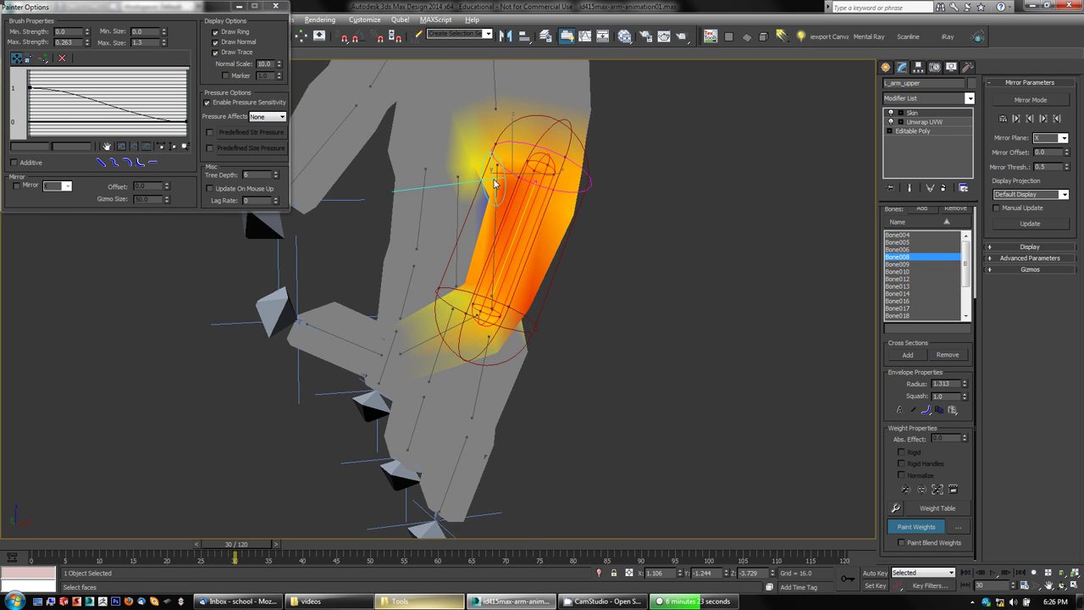
alt+middle_drag(649, 298, 484, 339)
alt+middle_drag(431, 375, 451, 344)
mouse_move(451, 344)
mouse_down()
mouse_move(497, 302)
mouse_move(452, 290)
mouse_up()
mouse_move(622, 370)
alt+middle_down()
mouse_move(623, 353)
mouse_move(584, 346)
mouse_move(542, 280)
mouse_move(549, 328)
mouse_move(625, 365)
mouse_move(613, 396)
mouse_move(751, 377)
mouse_move(747, 359)
mouse_move(690, 375)
alt+middle_up()
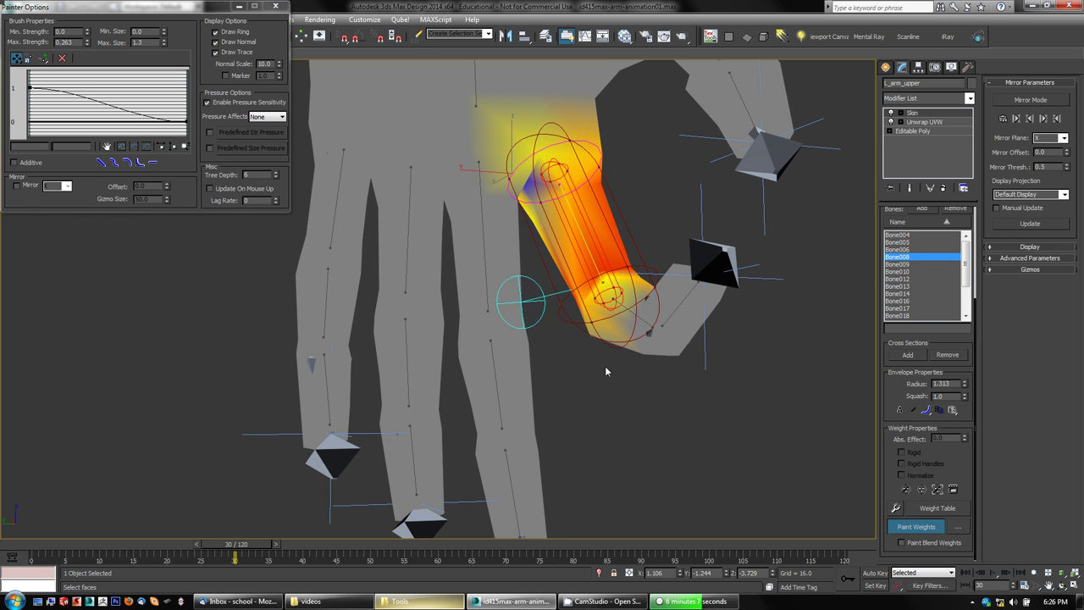
Step: Turn off Paint Weights and select Bone012 to examine its weight influence around the hand
click(909, 529)
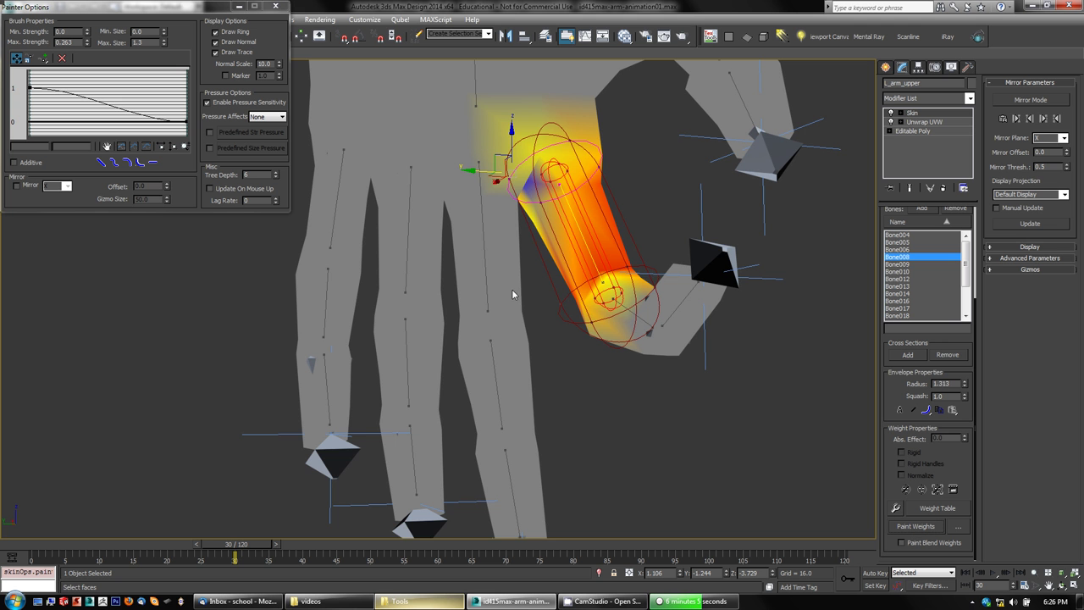
click(485, 261)
alt+middle_drag(655, 416, 548, 397)
scroll(614, 327, down, 5)
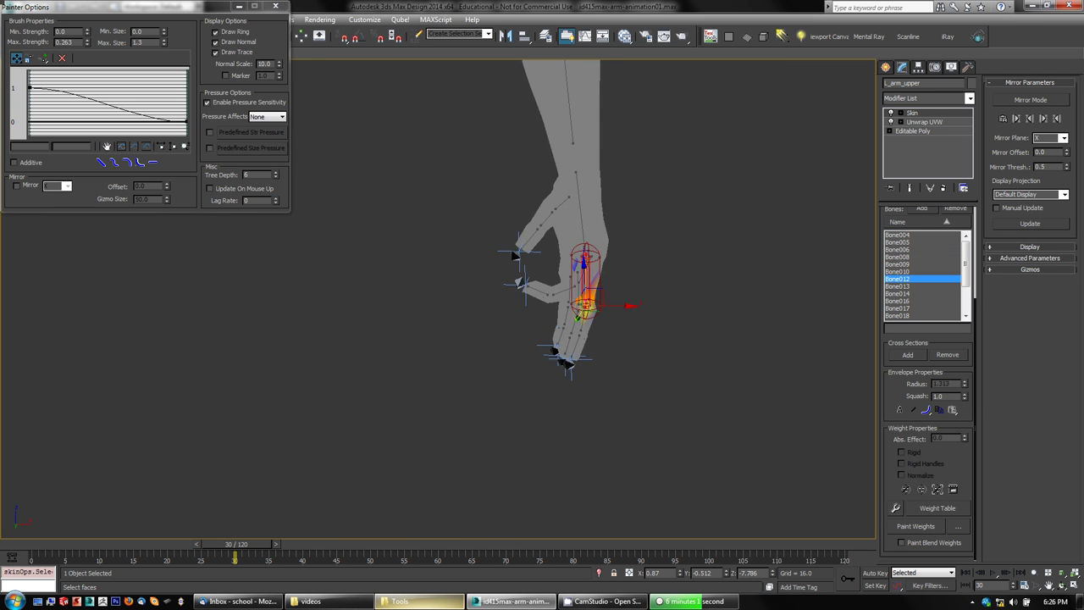
alt+middle_drag(613, 327, 652, 345)
alt+middle_drag(522, 400, 503, 421)
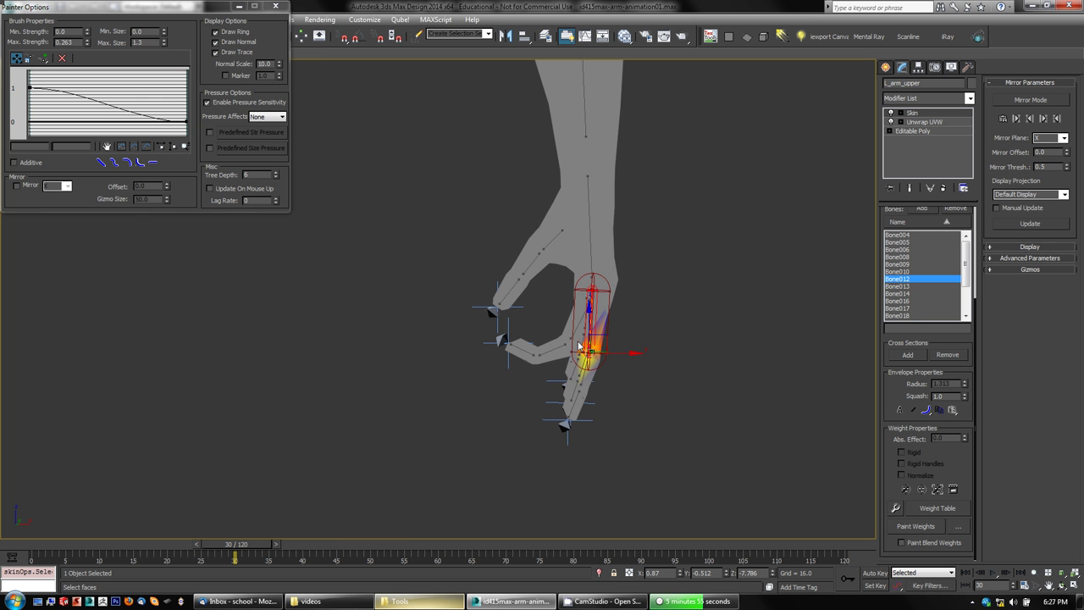
ctrl+alt+middle_drag(660, 440, 580, 383)
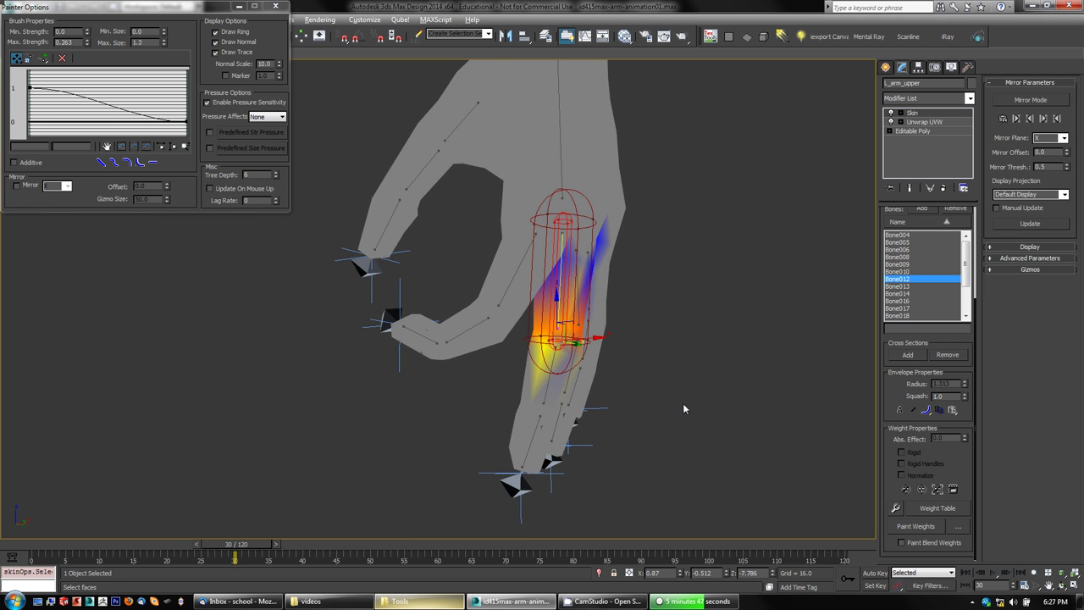
mouse_move(683, 403)
alt+middle_down()
mouse_move(669, 398)
mouse_move(691, 393)
alt+middle_up()
Step: Reselect Bone008 and test-paint its knuckle with the brush's minimum strength at -0.3, undoing the stroke
click(514, 282)
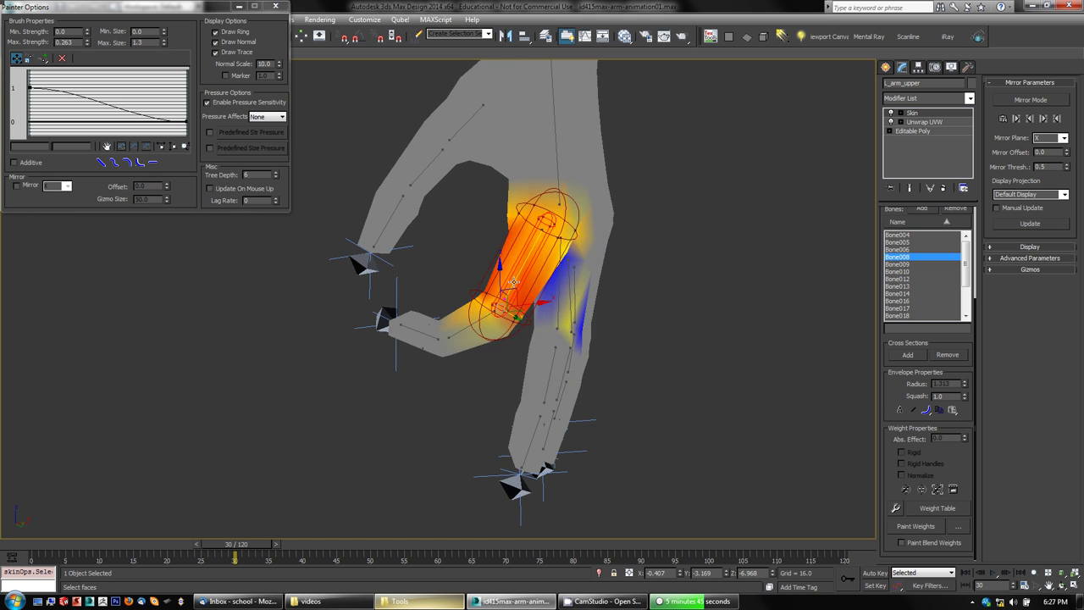
scroll(615, 339, up, 2)
alt+middle_drag(615, 339, 649, 355)
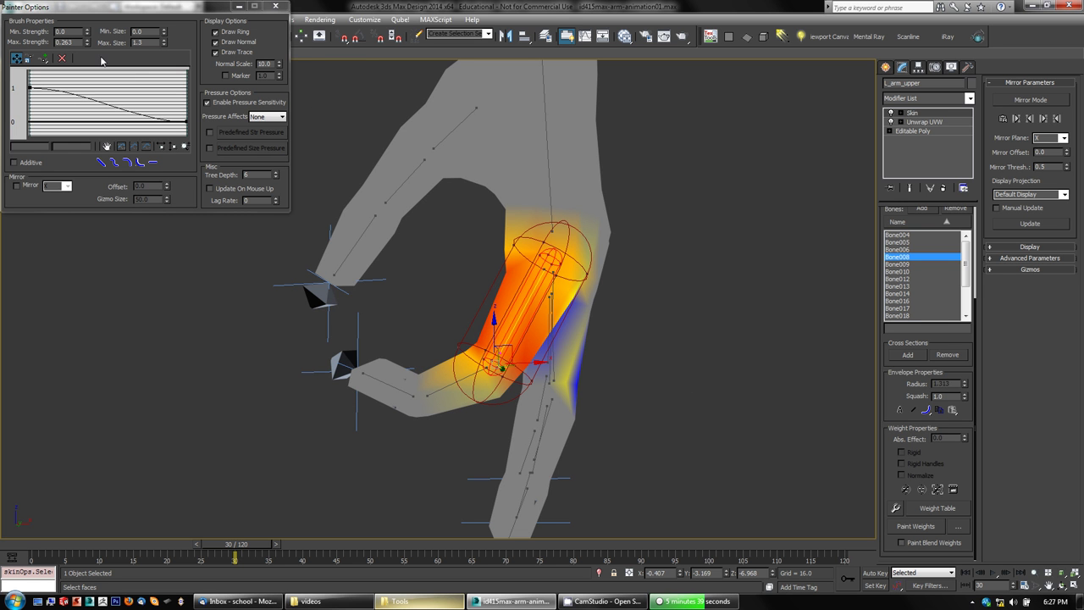
drag(88, 33, 89, 33)
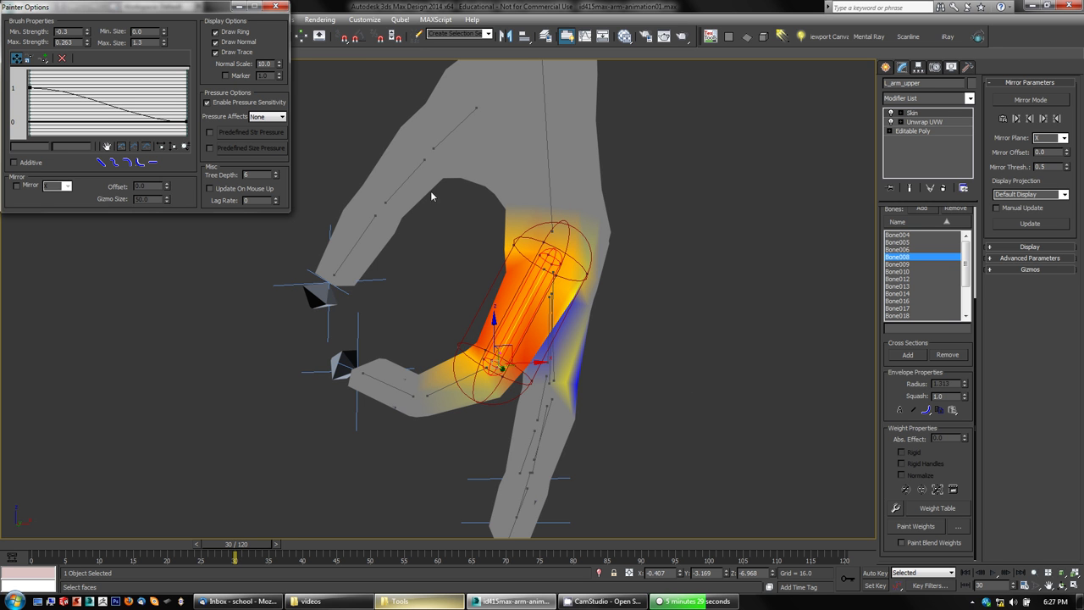
click(916, 526)
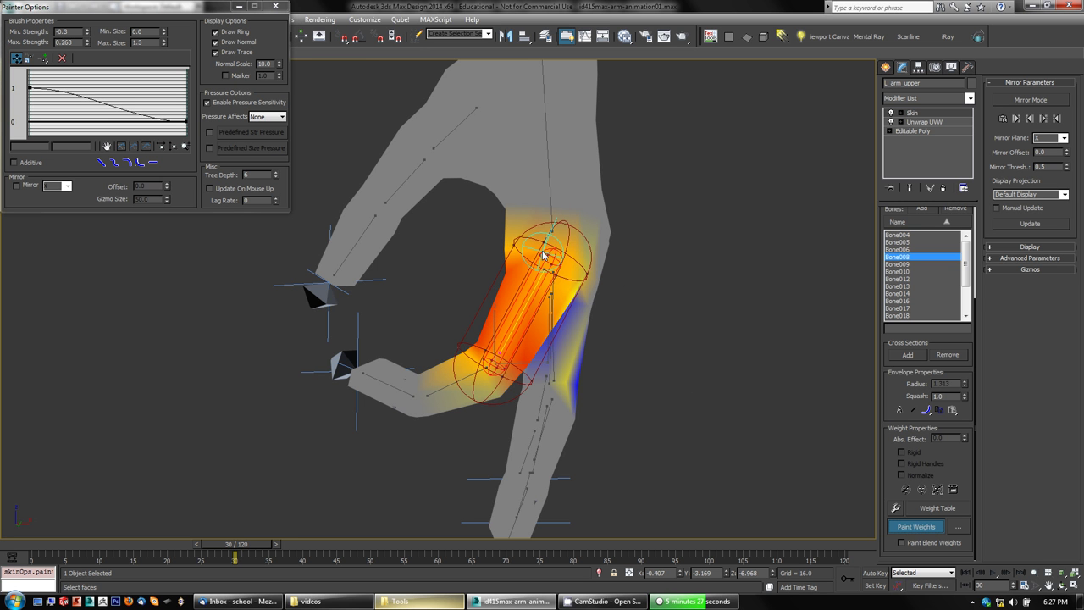
mouse_move(533, 247)
mouse_down()
mouse_move(555, 252)
mouse_move(566, 278)
mouse_move(550, 250)
mouse_move(569, 267)
mouse_move(541, 259)
mouse_move(588, 245)
mouse_move(517, 249)
mouse_move(551, 266)
mouse_move(704, 272)
mouse_up()
key(ctrl+z)
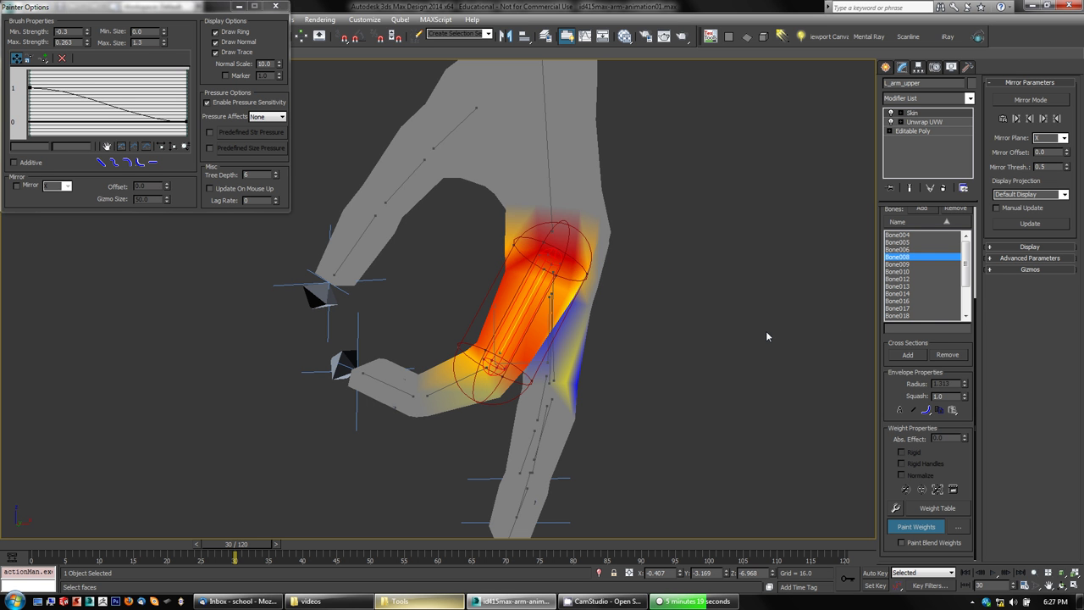
key(ctrl+z)
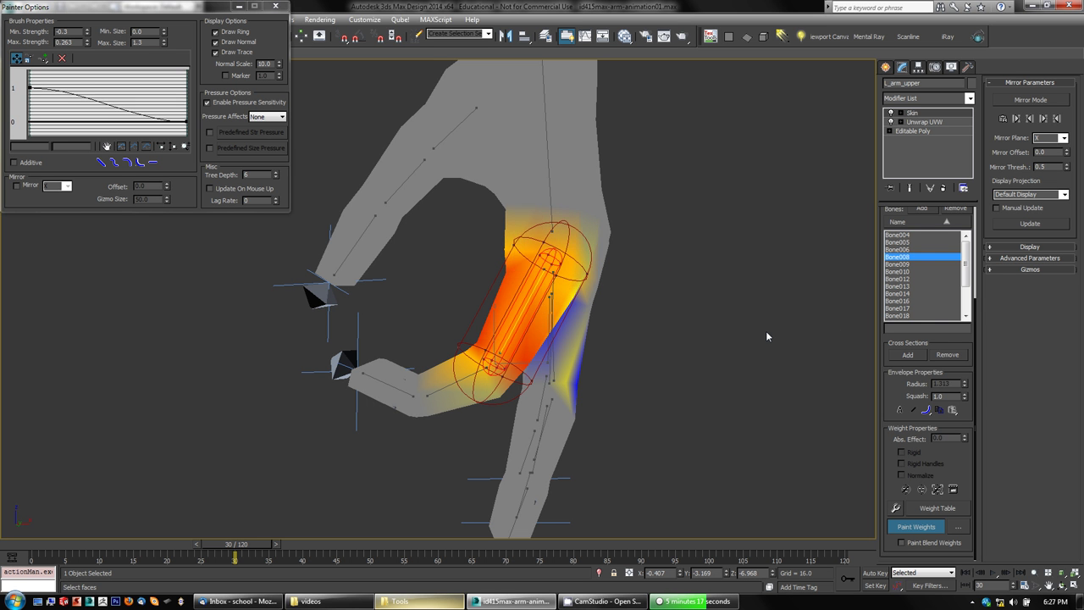
Step: Try painting Bone008's weights on the back of the knuckle with the minimum strength at -0.3
alt+middle_drag(708, 352, 631, 358)
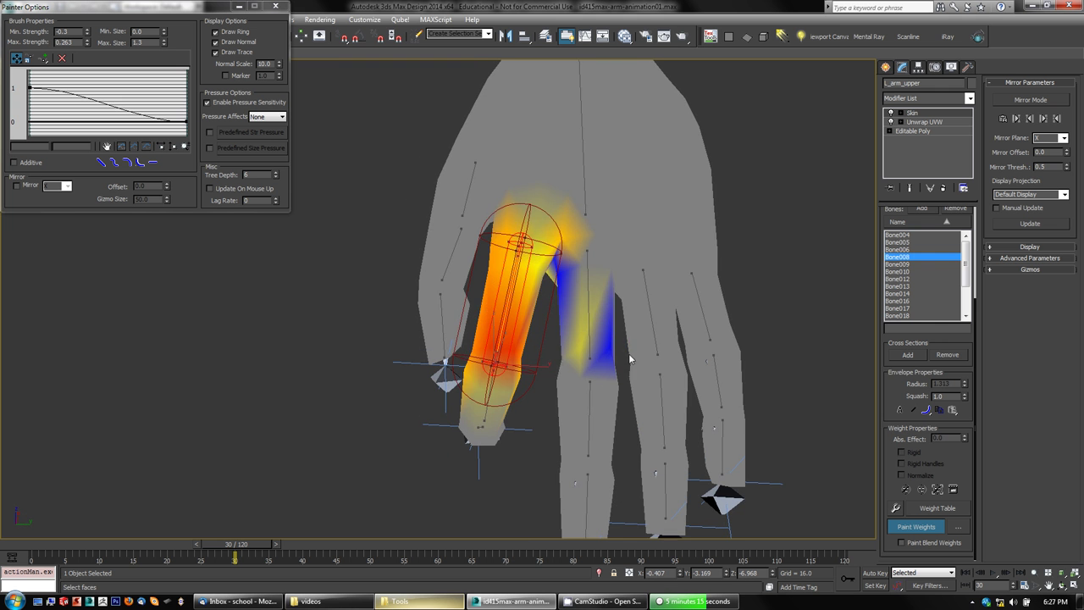
click(589, 338)
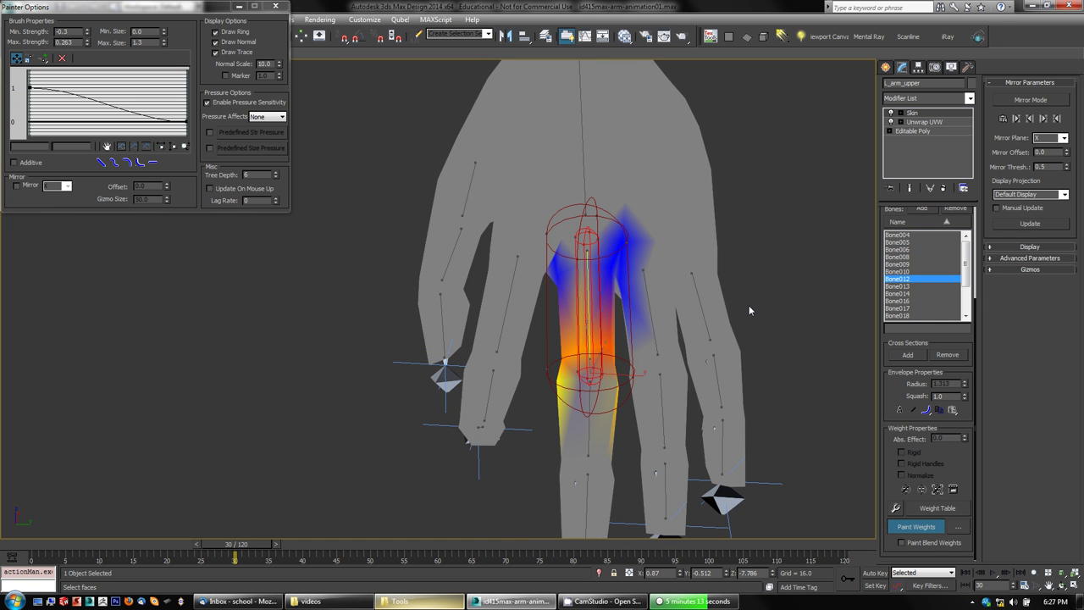
key(ctrl+z)
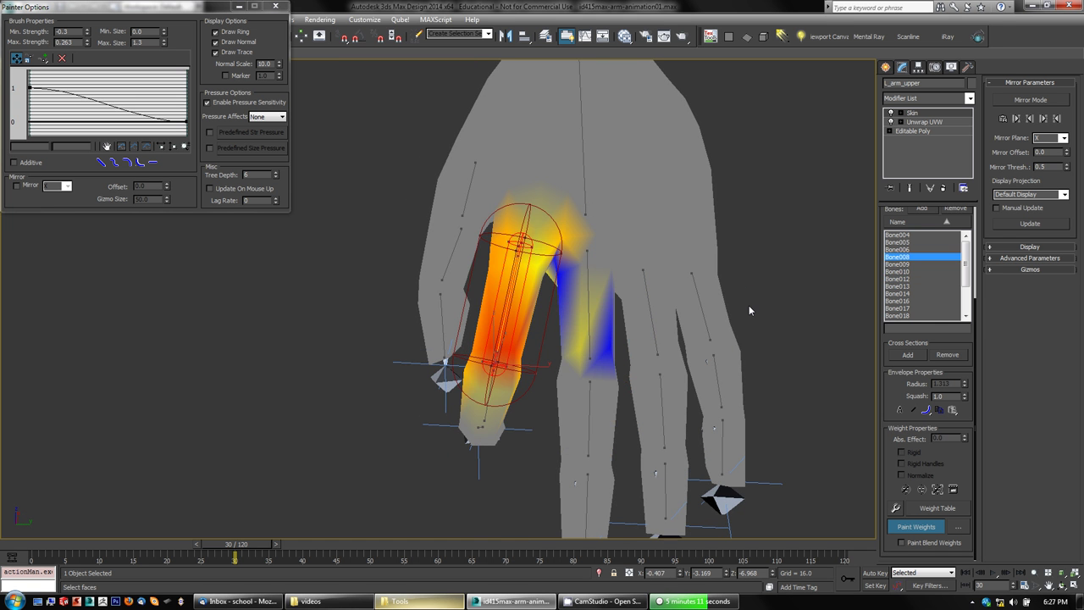
click(532, 244)
drag(544, 246, 521, 252)
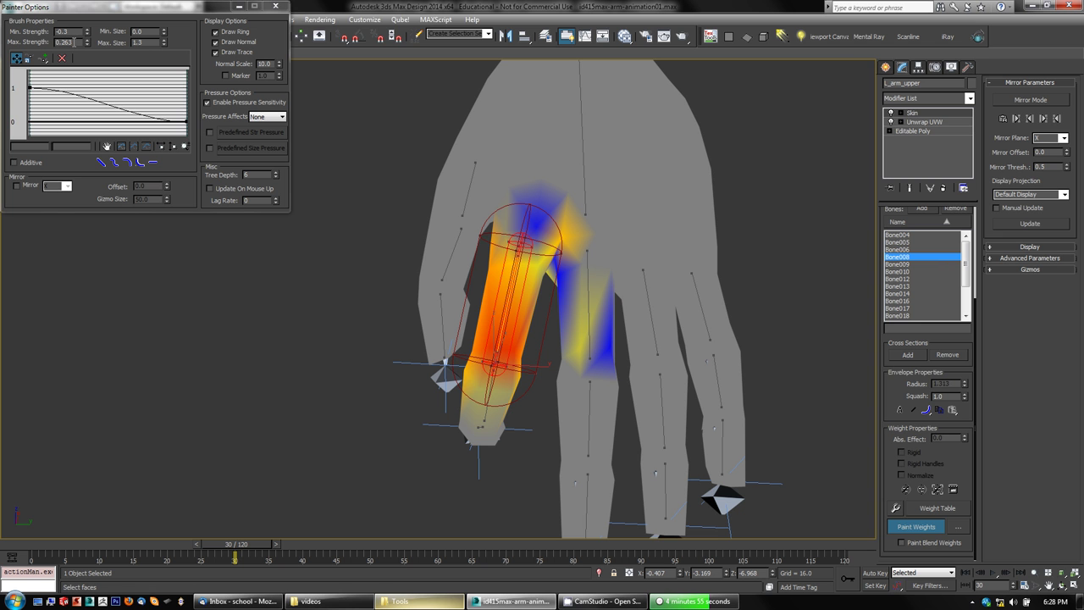
Step: Reset the minimum strength to 0.0 and test-paint the knuckle at maximum strength -0.337, undoing the stroke and restoring 0.263
right_click(86, 34)
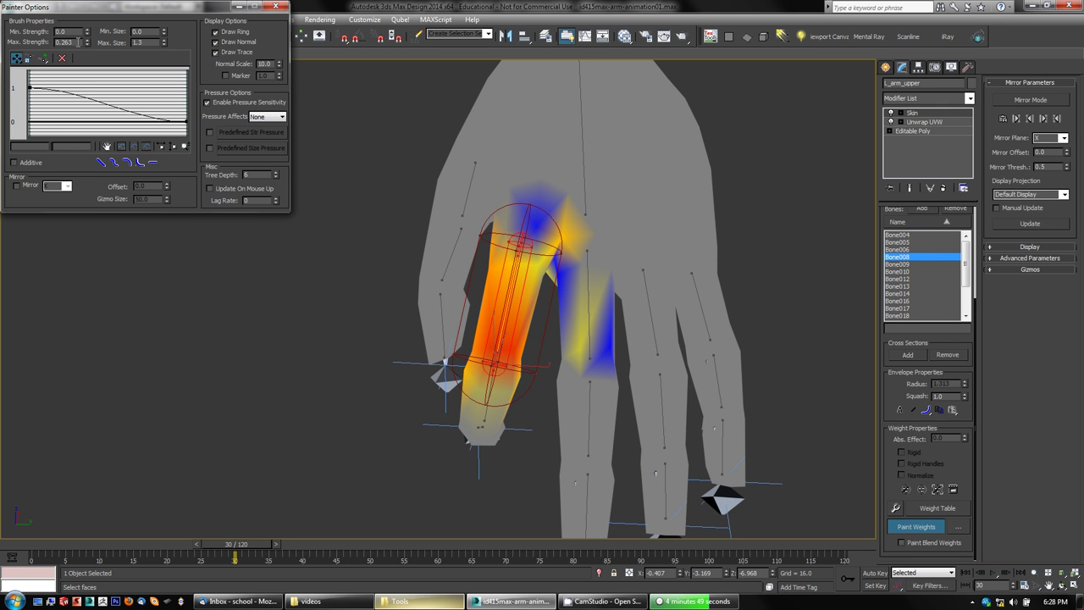
drag(87, 45, 86, 49)
mouse_move(521, 232)
mouse_down()
mouse_move(534, 241)
mouse_move(517, 221)
mouse_up()
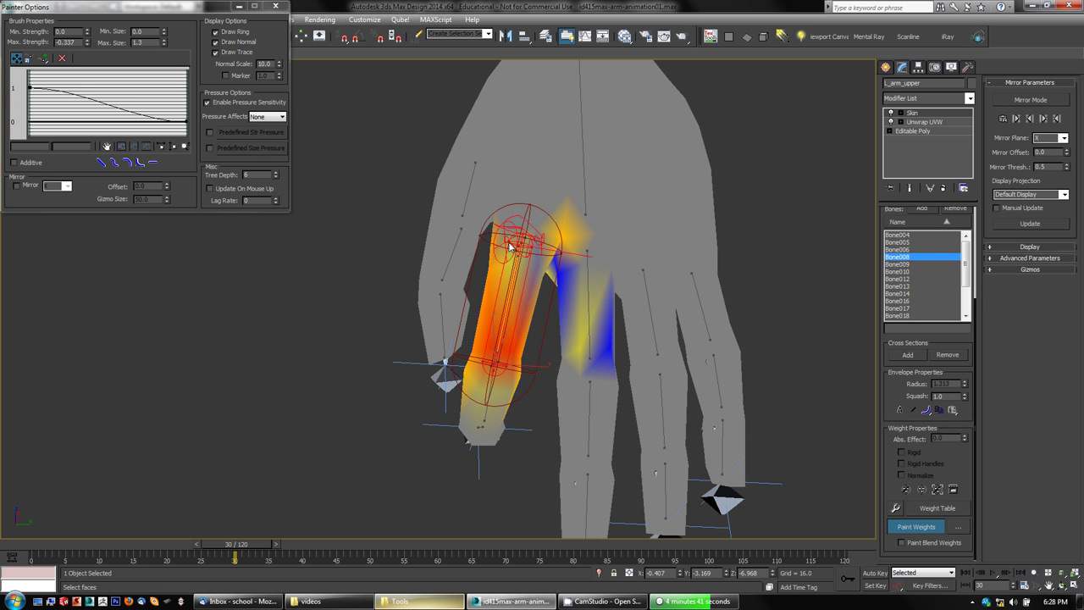
key(ctrl+z)
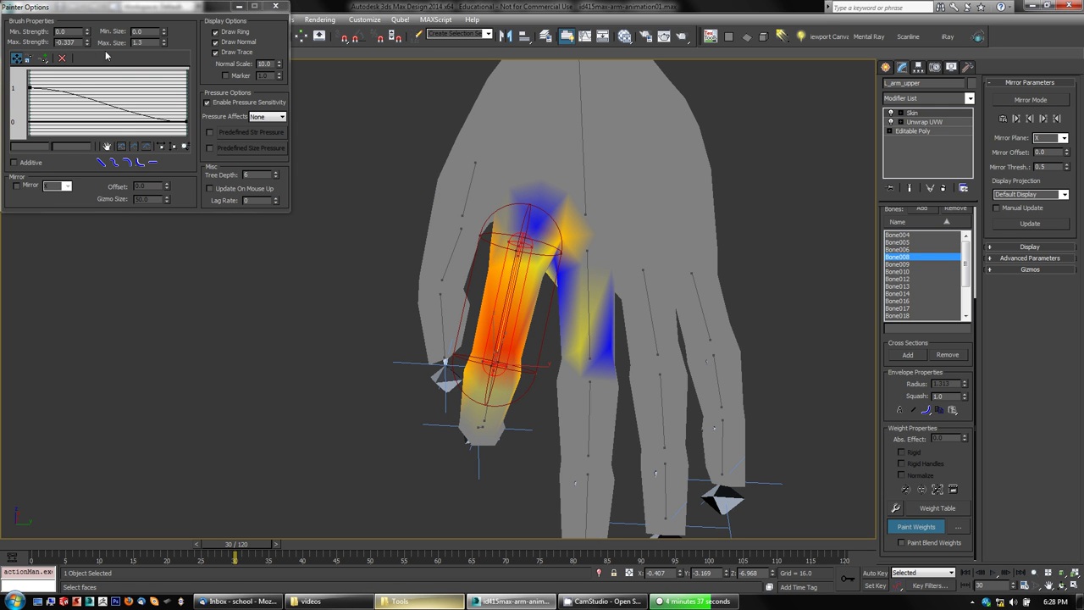
drag(87, 44, 84, 36)
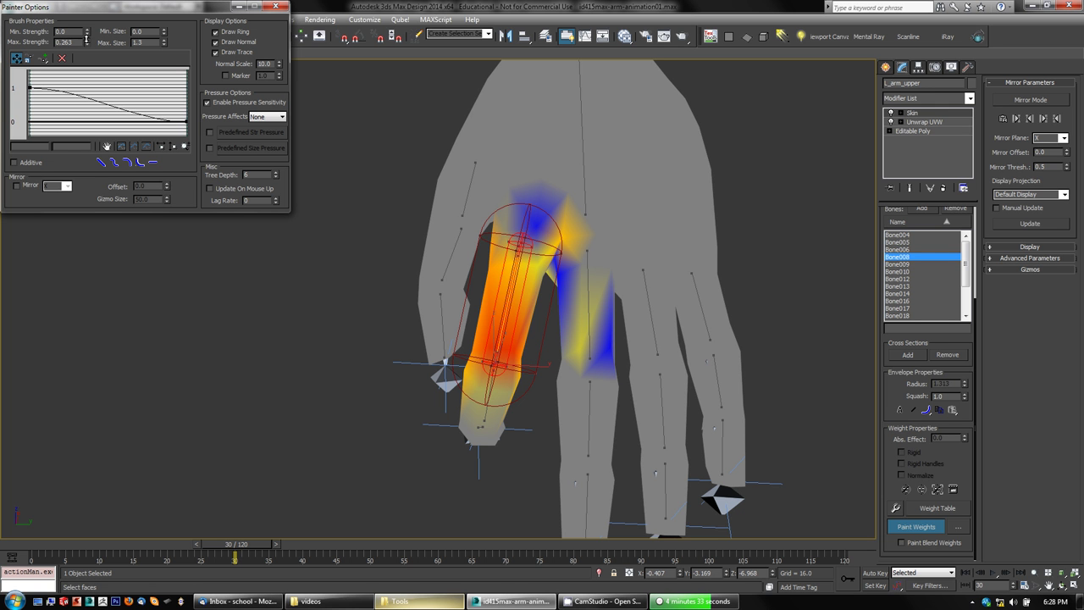
Step: Try adding Bone008 weight across the knuckle, and test removing weight there with the same brush
drag(528, 229, 534, 245)
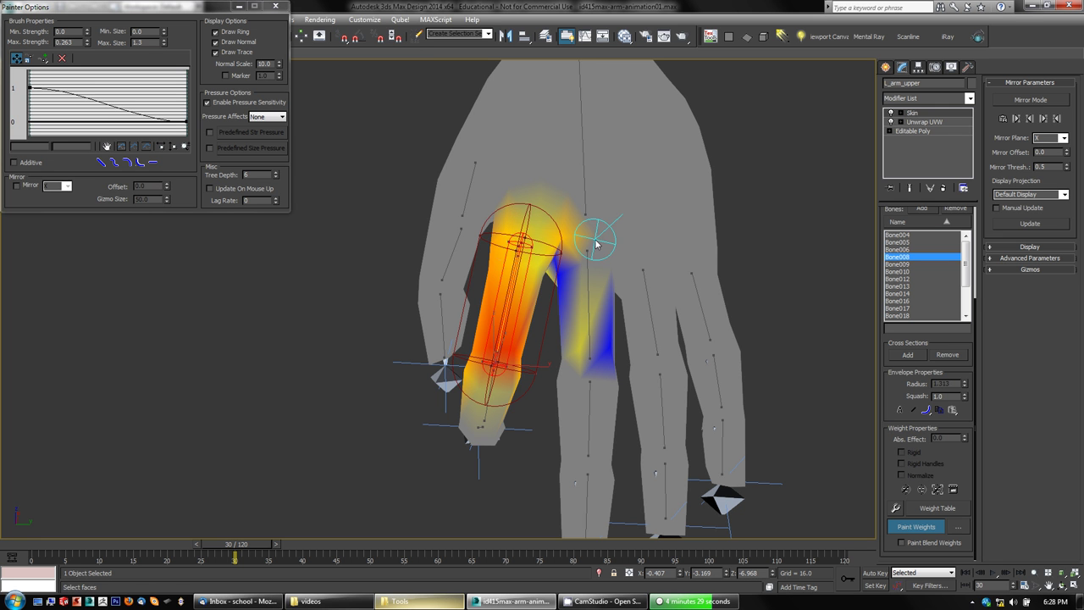
mouse_move(527, 227)
mouse_down()
mouse_move(525, 237)
mouse_move(566, 243)
mouse_move(512, 237)
mouse_move(535, 239)
mouse_move(524, 244)
mouse_move(551, 238)
mouse_move(496, 230)
mouse_move(499, 359)
mouse_up()
mouse_move(563, 238)
alt+mouse_down()
mouse_move(545, 233)
mouse_move(559, 237)
alt+mouse_up()
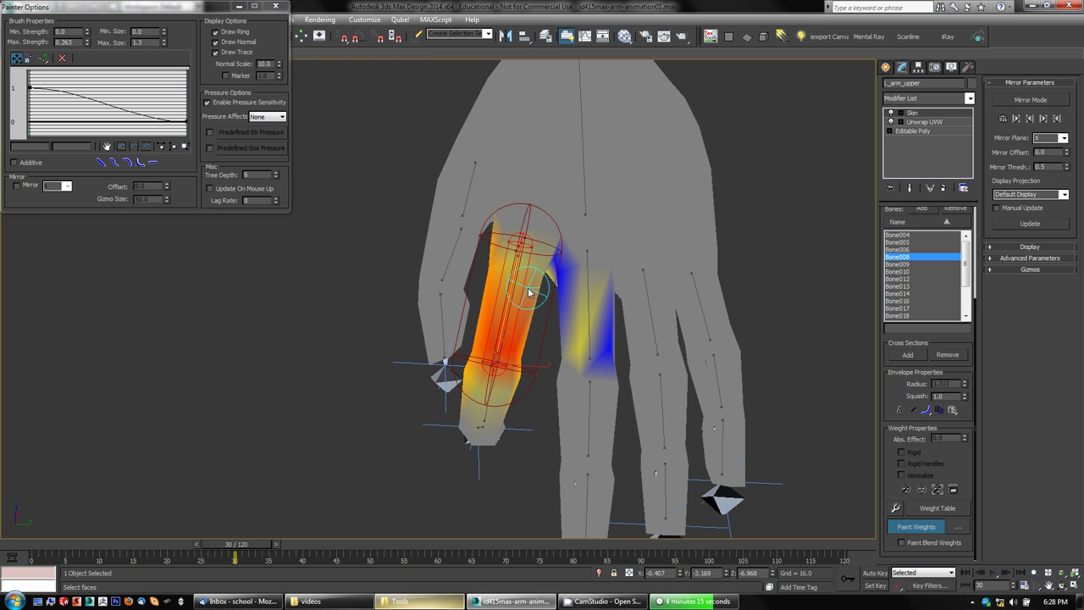
Step: Undo the test strokes on the knuckle, keeping Bone008 as the selected bone
key(ctrl+z)
key(ctrl+z)
key(ctrl+z)
key(ctrl+z)
key(ctrl+z)
key(ctrl+z)
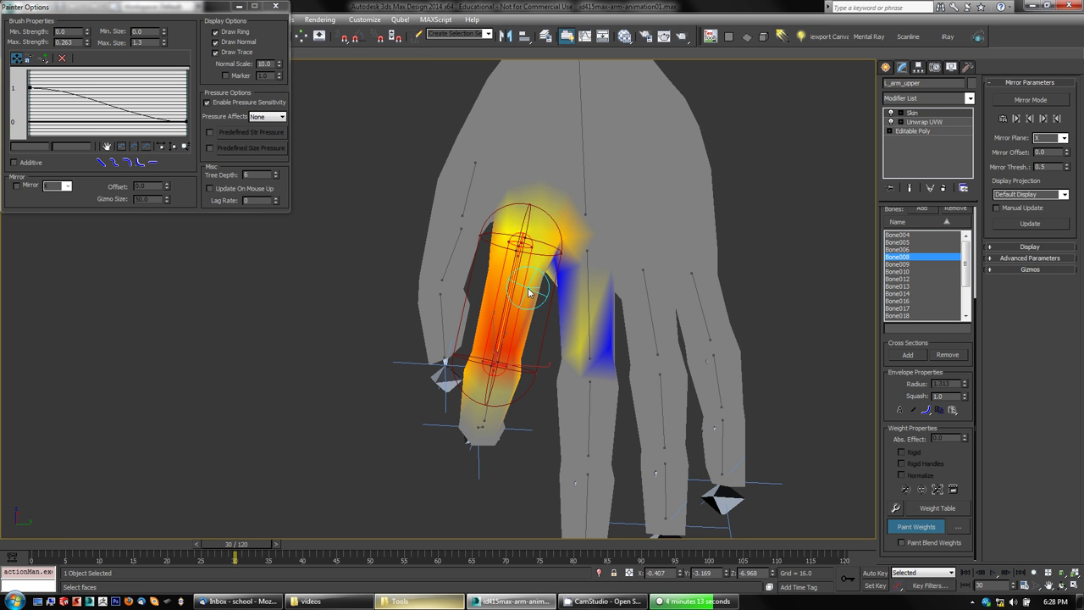
key(ctrl+z)
key(ctrl+z)
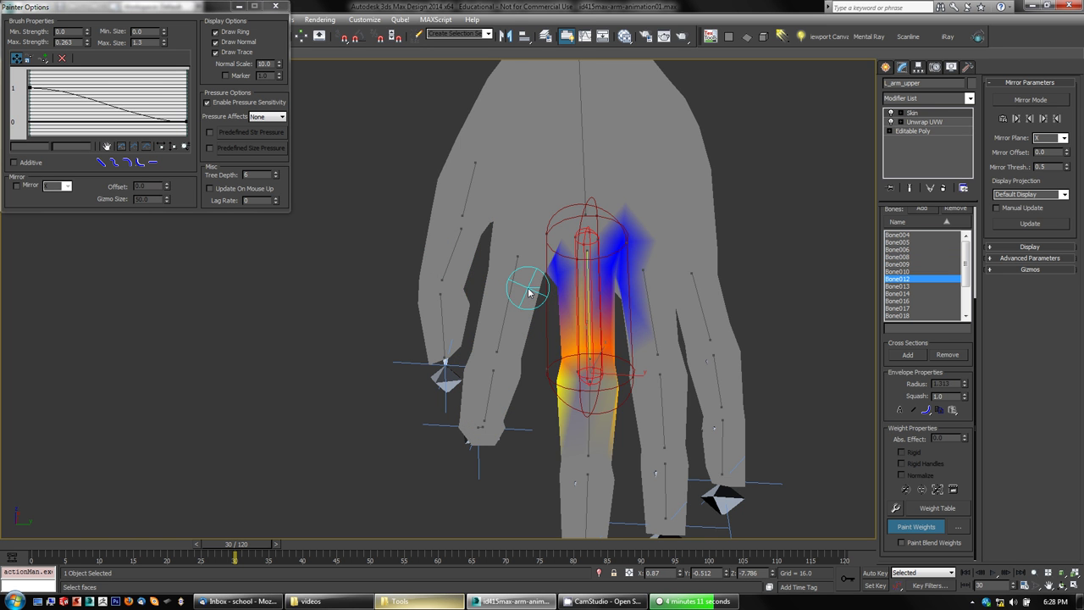
key(ctrl+y)
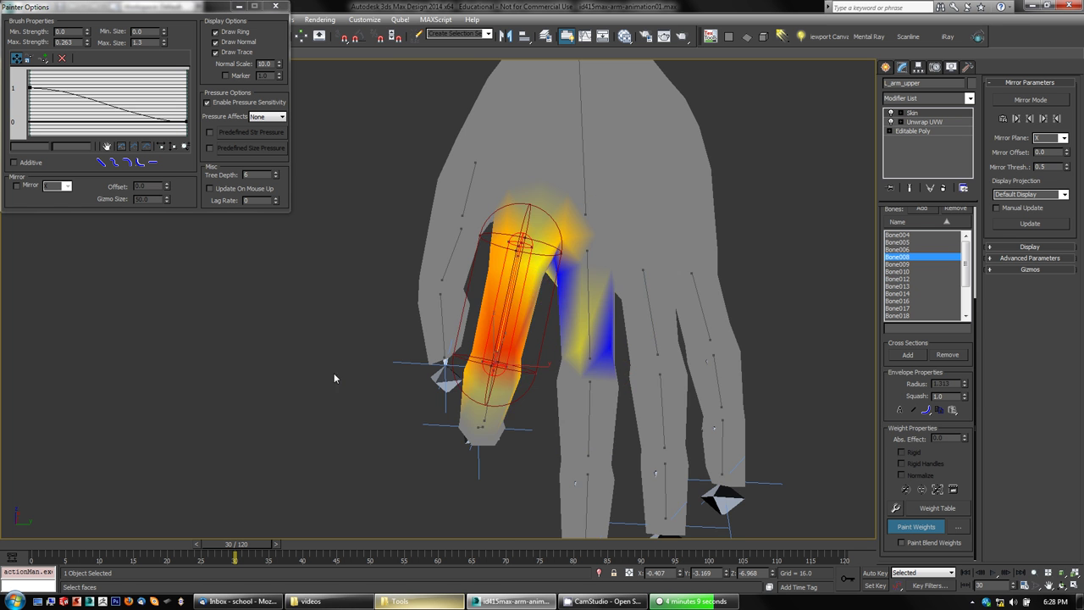
Step: Check Bone008's weights from both sides of the hand, turn off Paint Weights, and exit Edit Envelopes
alt+middle_drag(334, 374, 405, 421)
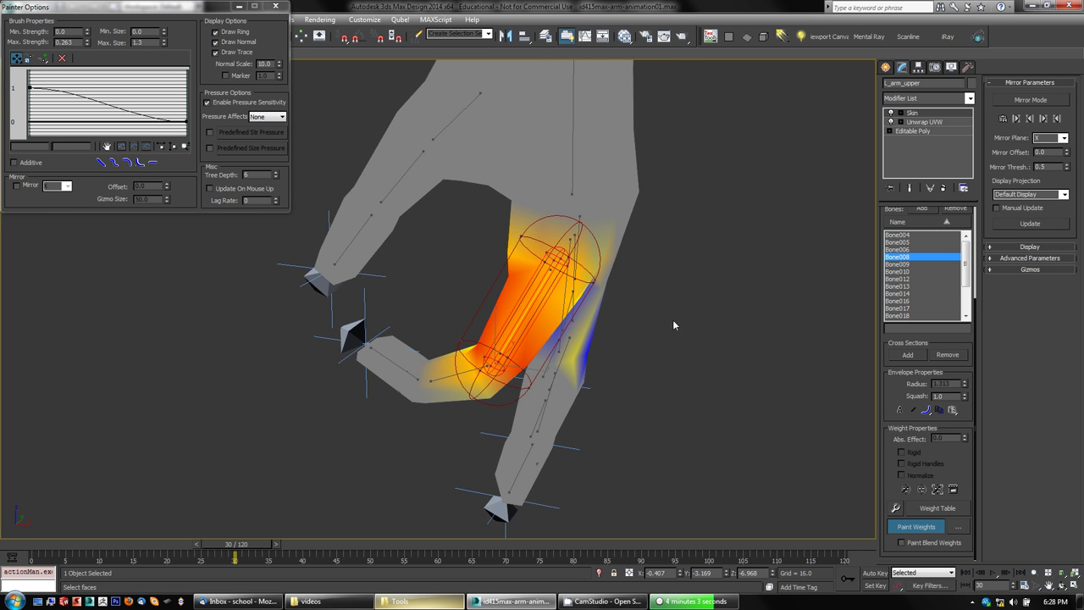
scroll(673, 321, down, 5)
scroll(675, 326, up, 2)
alt+drag(678, 333, 696, 316)
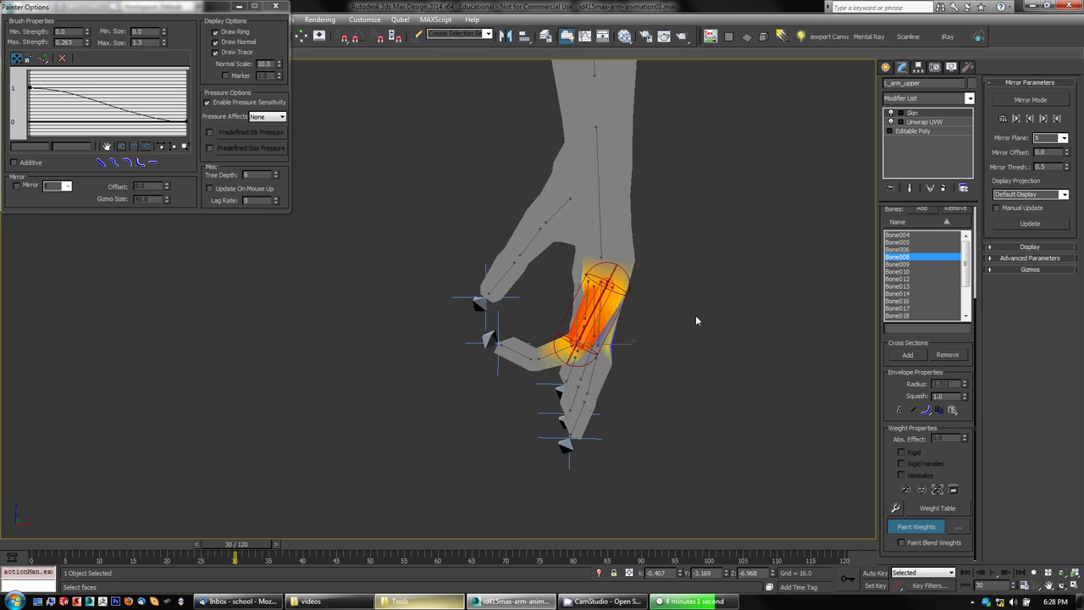
alt+middle_drag(695, 320, 486, 306)
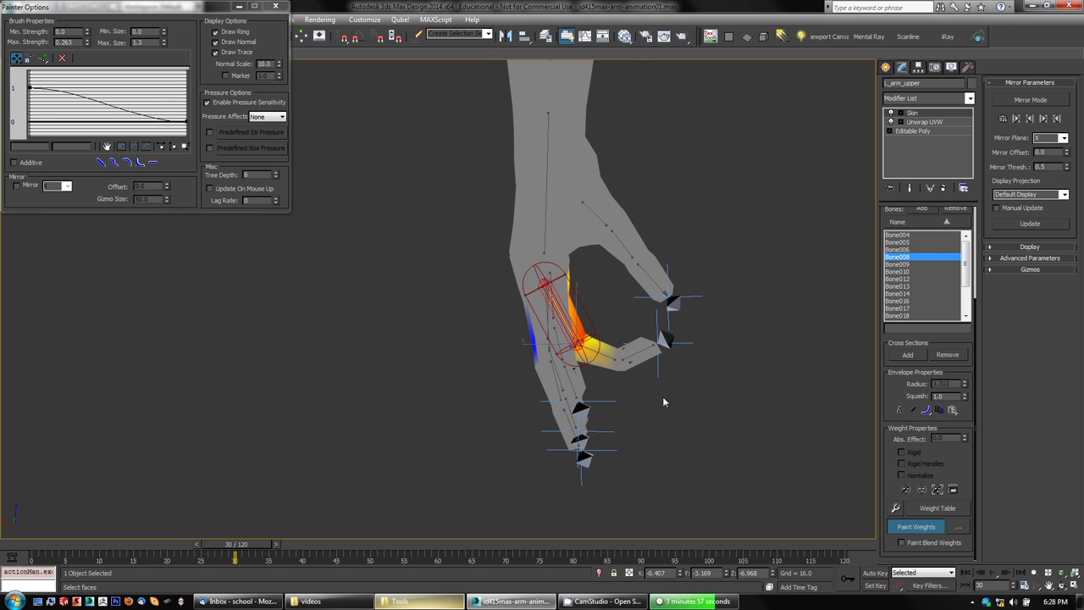
alt+middle_drag(691, 435, 718, 445)
click(903, 525)
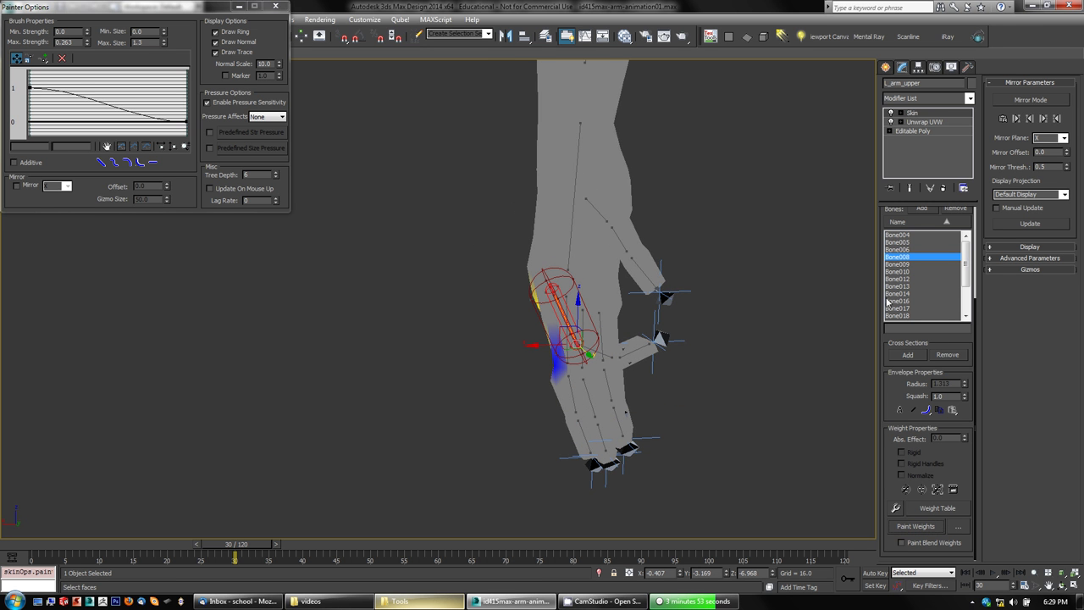
drag(892, 211, 898, 346)
click(895, 228)
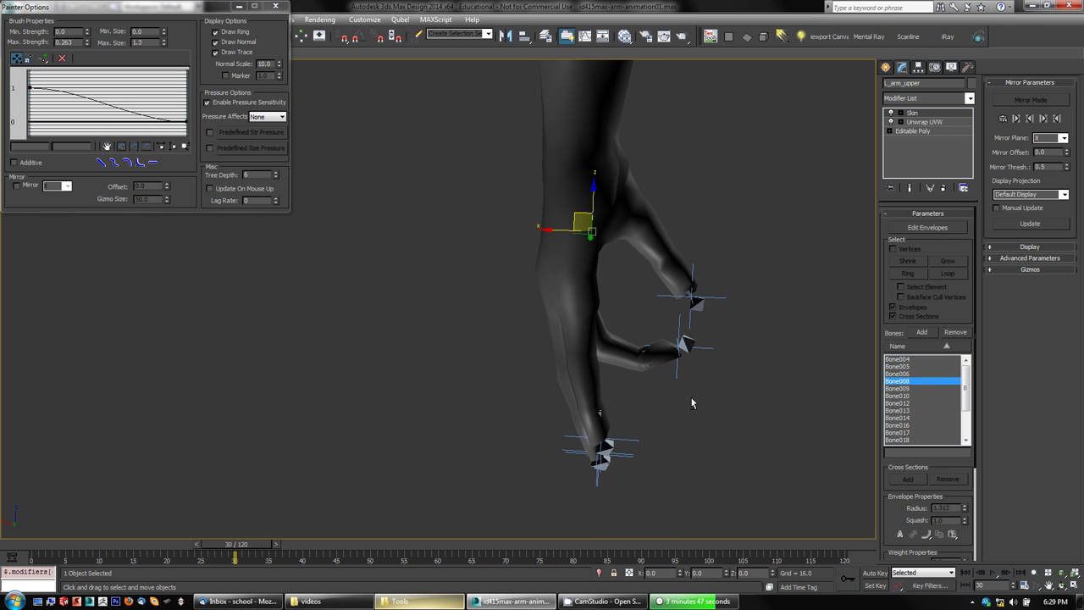
Step: Turn on Auto Key at frame 30 and move the straight finger's IK Chain004 goal up toward the palm to curl the finger
click(629, 439)
mouse_move(662, 441)
alt+middle_down()
mouse_move(789, 423)
mouse_move(737, 410)
mouse_move(667, 435)
alt+middle_up()
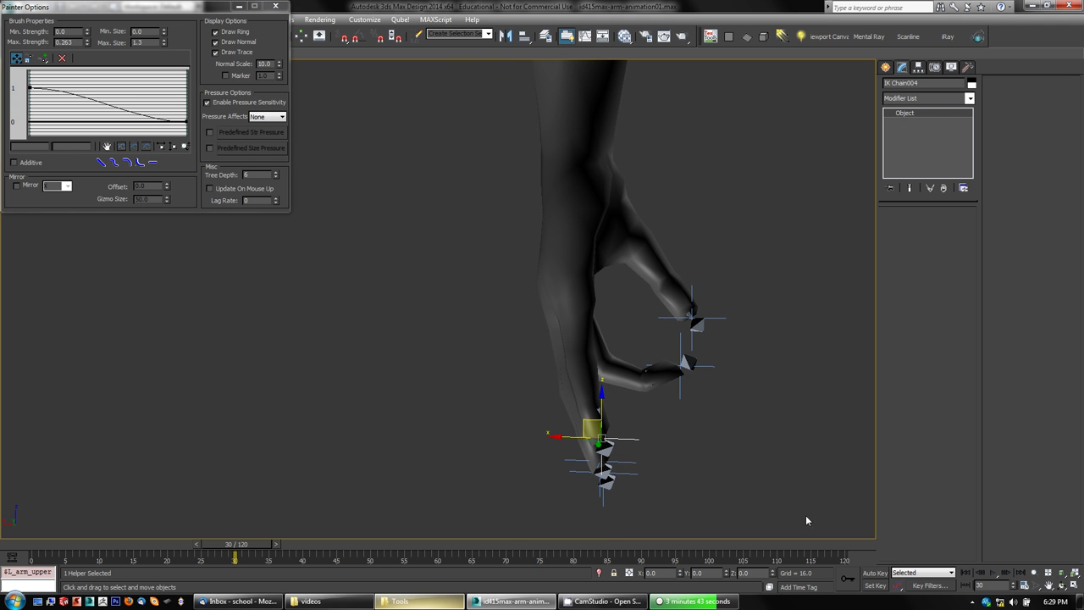
click(875, 572)
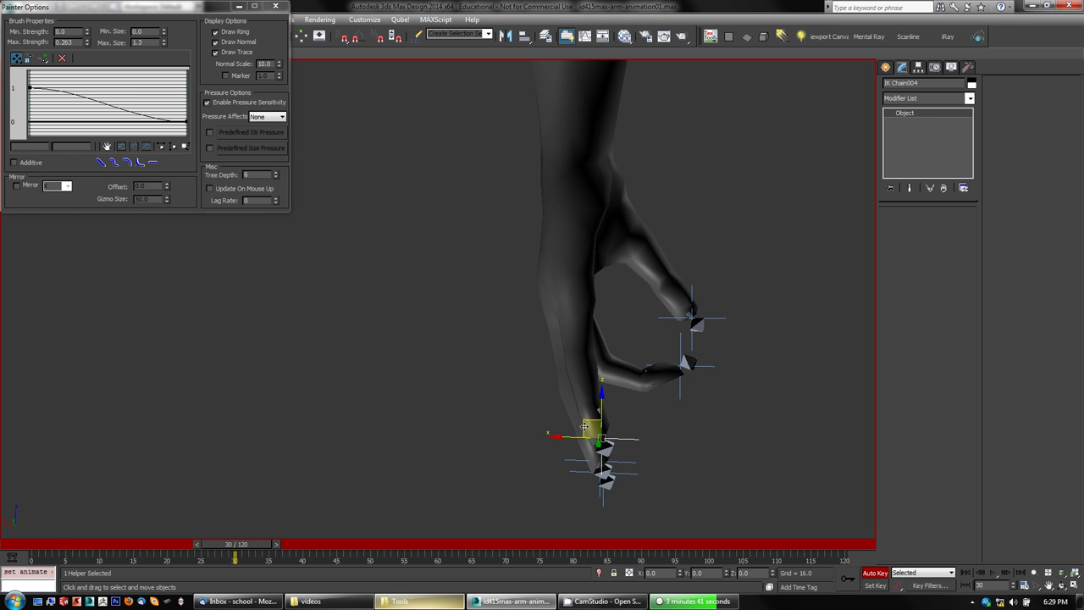
drag(586, 425, 602, 270)
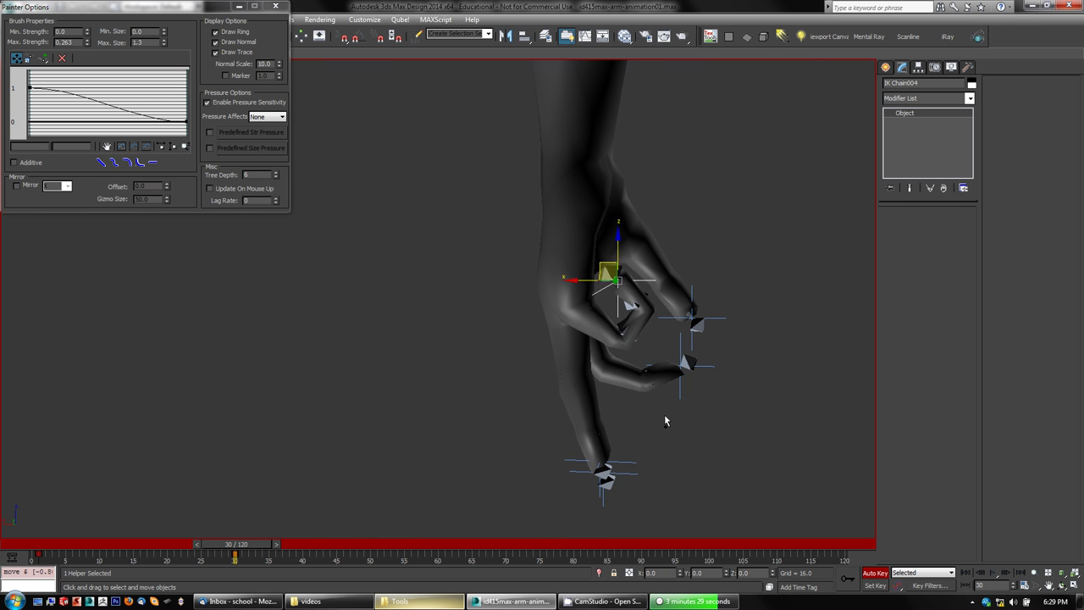
Step: Inspect the curled finger's joints from several angles, turn off Auto Key, and scrub the timeline to frame 34 and back to 30
scroll(665, 421, up, 5)
alt+middle_drag(641, 345, 651, 388)
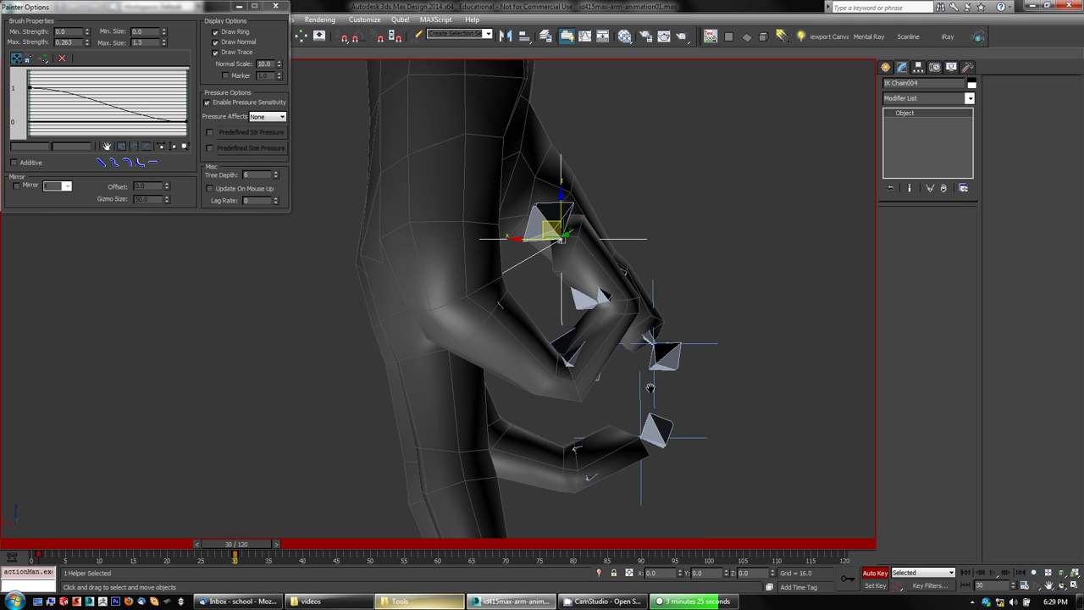
alt+middle_drag(571, 395, 624, 355)
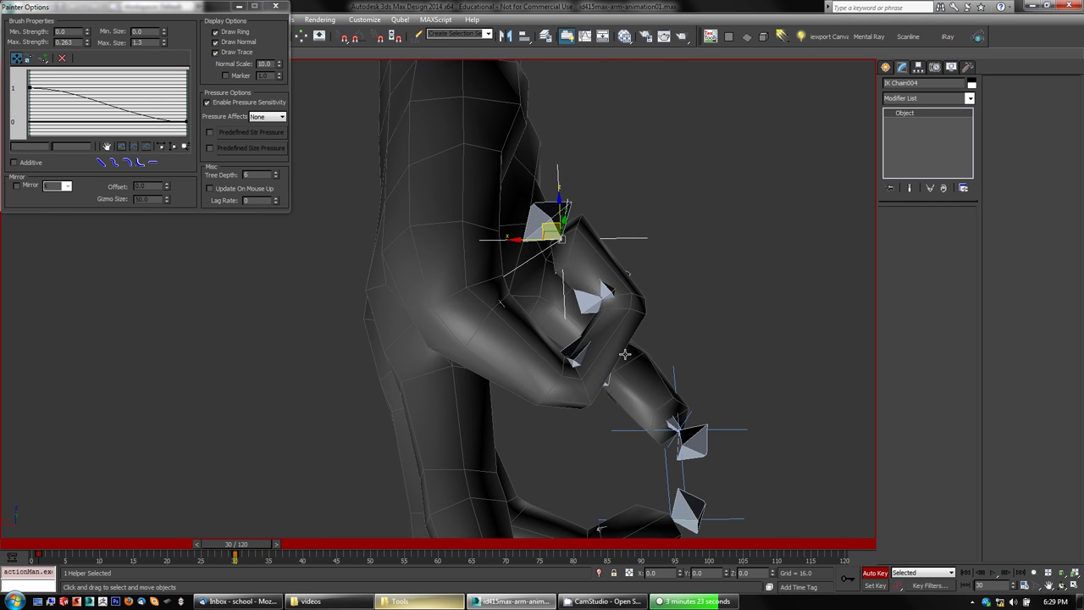
scroll(624, 355, up, 5)
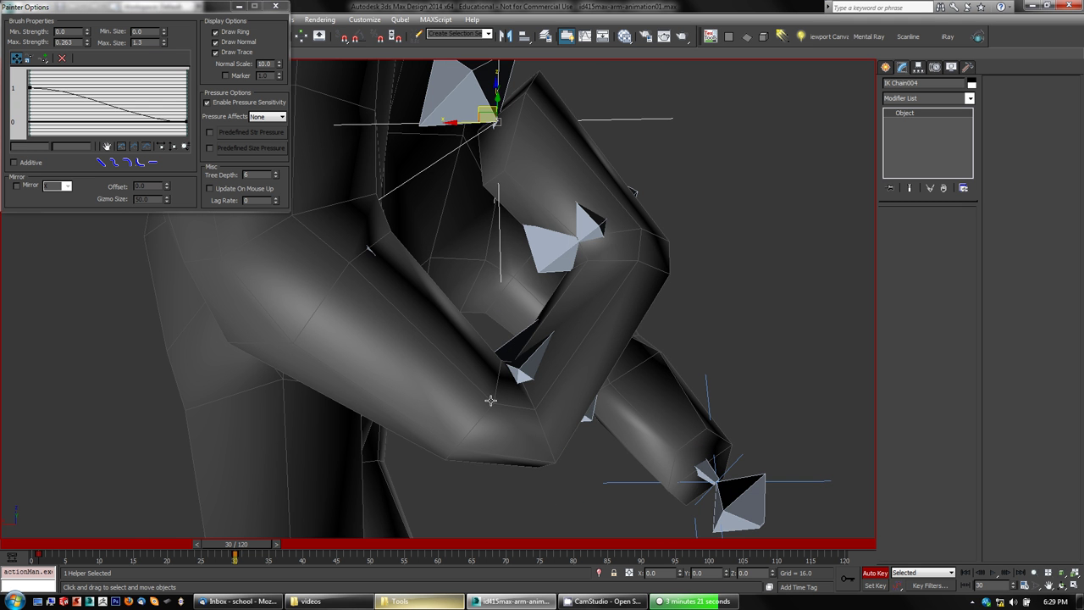
mouse_move(492, 418)
alt+middle_down()
mouse_move(484, 431)
mouse_move(502, 422)
alt+middle_up()
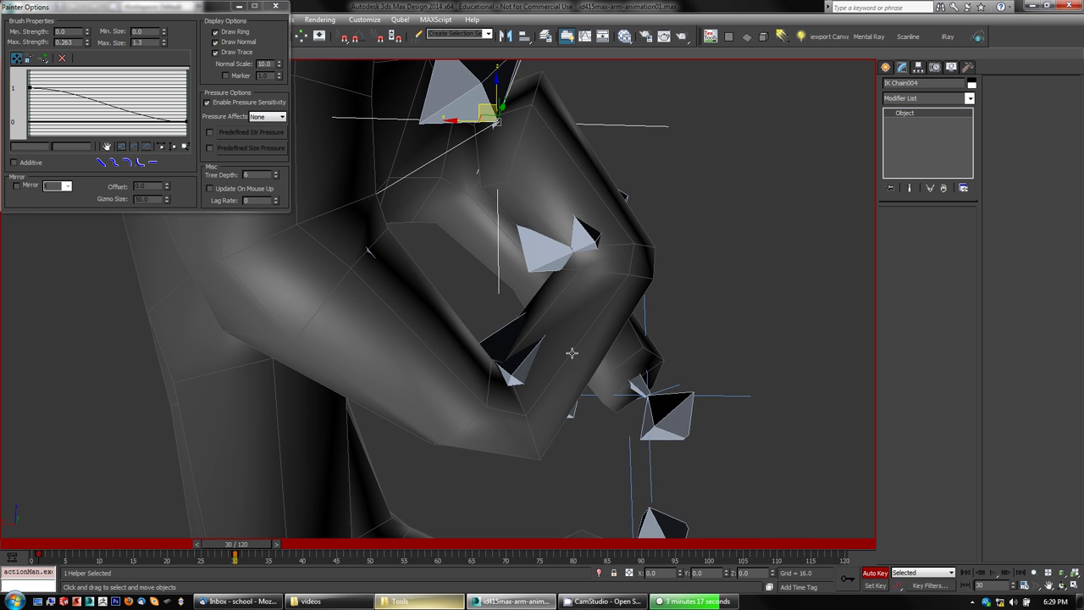
mouse_move(573, 353)
alt+middle_down()
mouse_move(561, 368)
mouse_move(562, 358)
alt+middle_up()
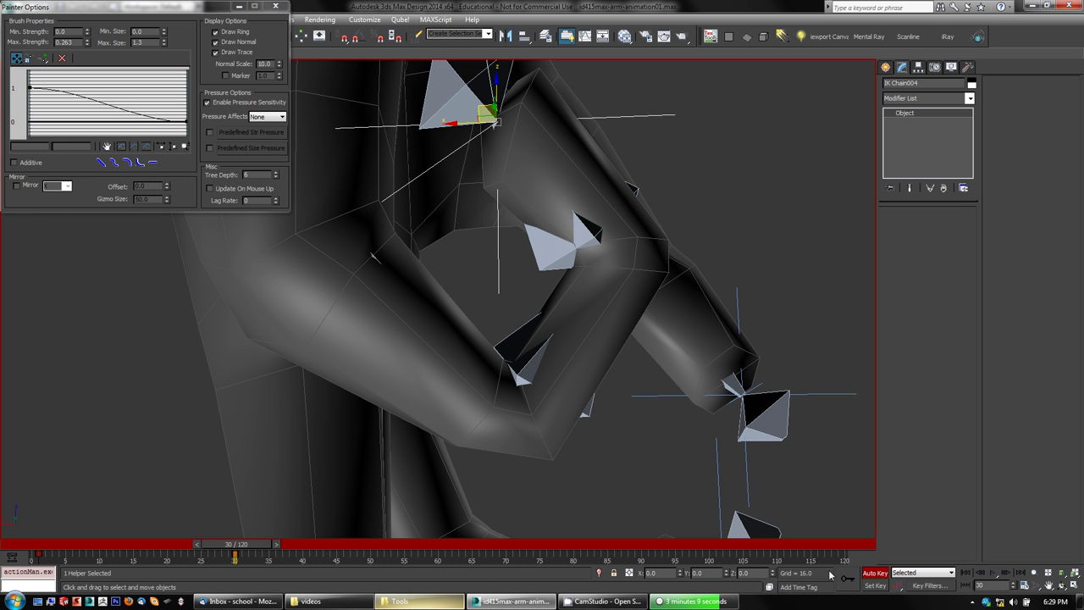
click(873, 574)
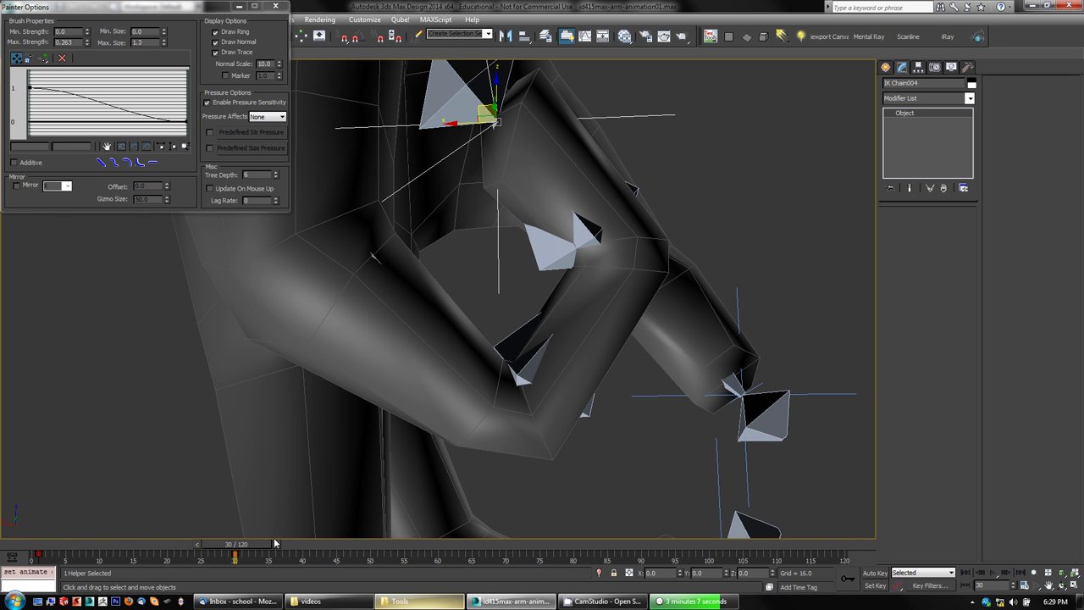
drag(274, 543, 297, 555)
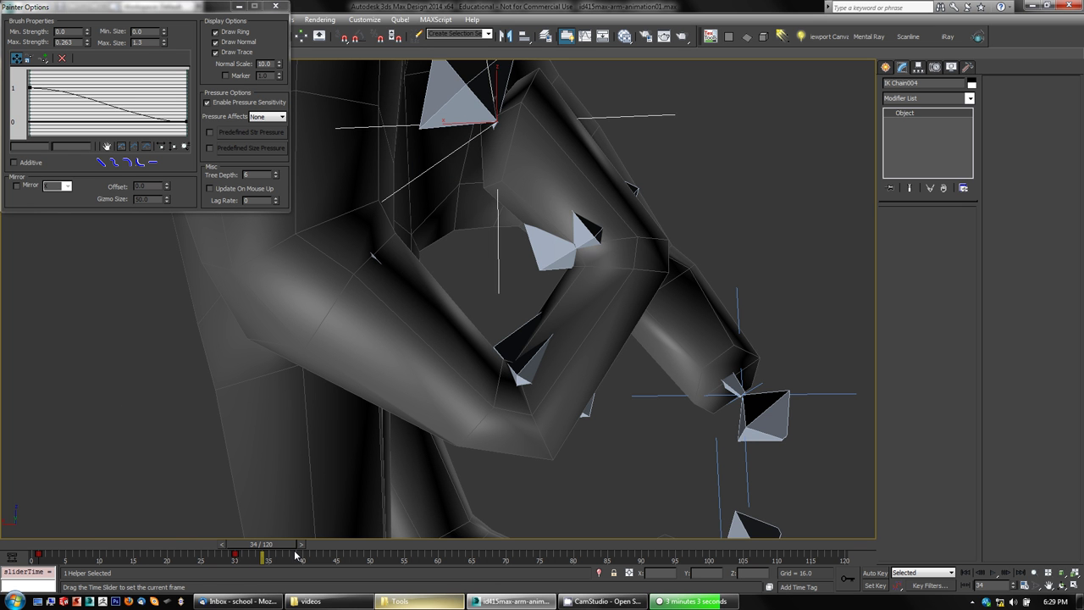
drag(295, 552, 273, 548)
Step: Select the arm mesh, enter Edit Envelopes, and check the weights of Bone005 in the thumb
middle_drag(505, 324, 515, 377)
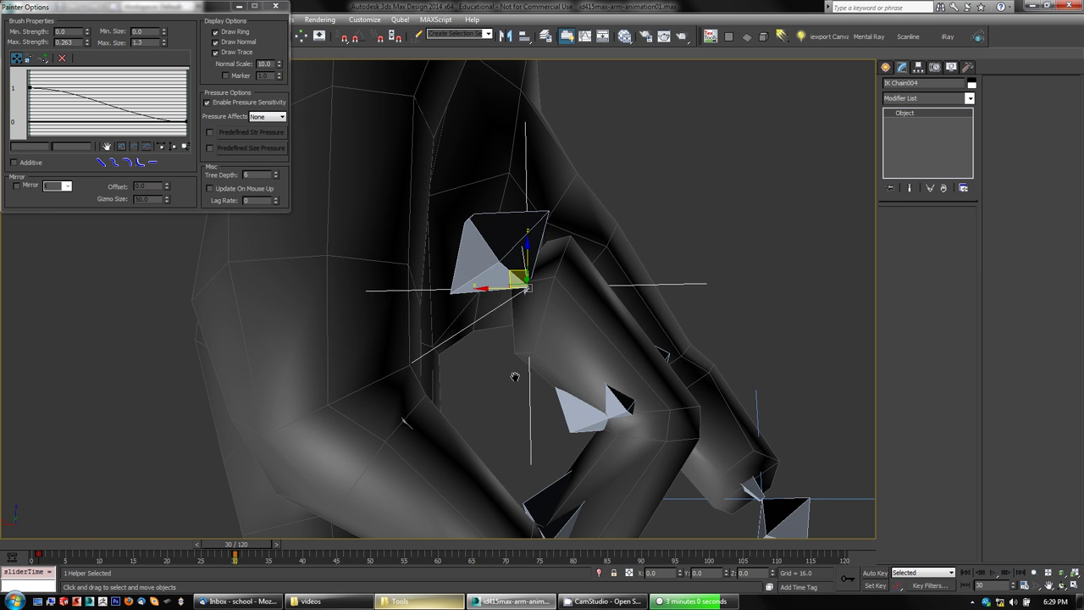
click(340, 315)
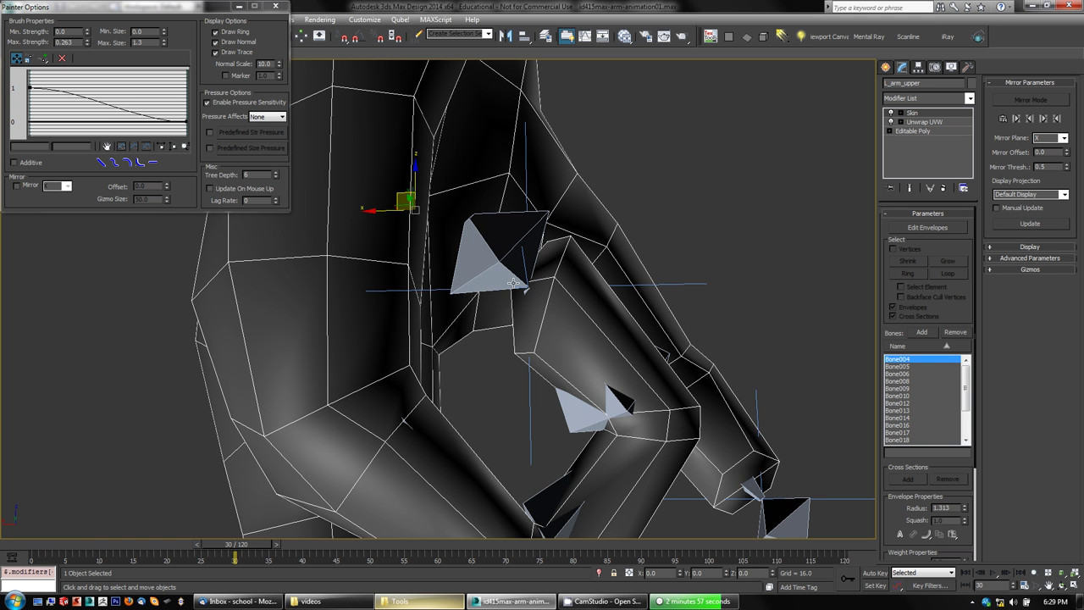
click(928, 227)
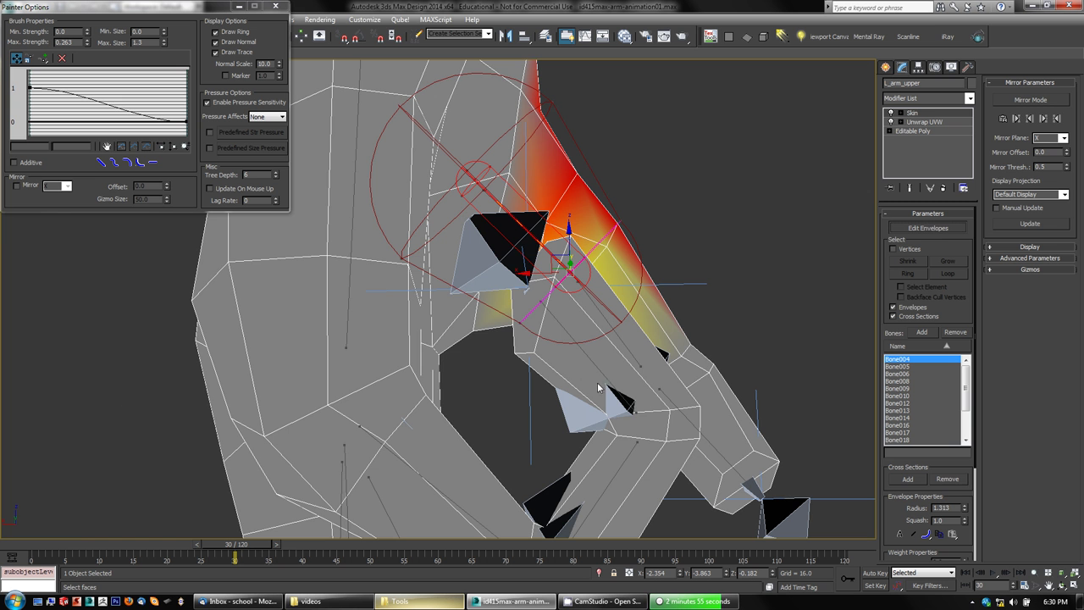
click(608, 321)
alt+middle_drag(621, 444, 554, 432)
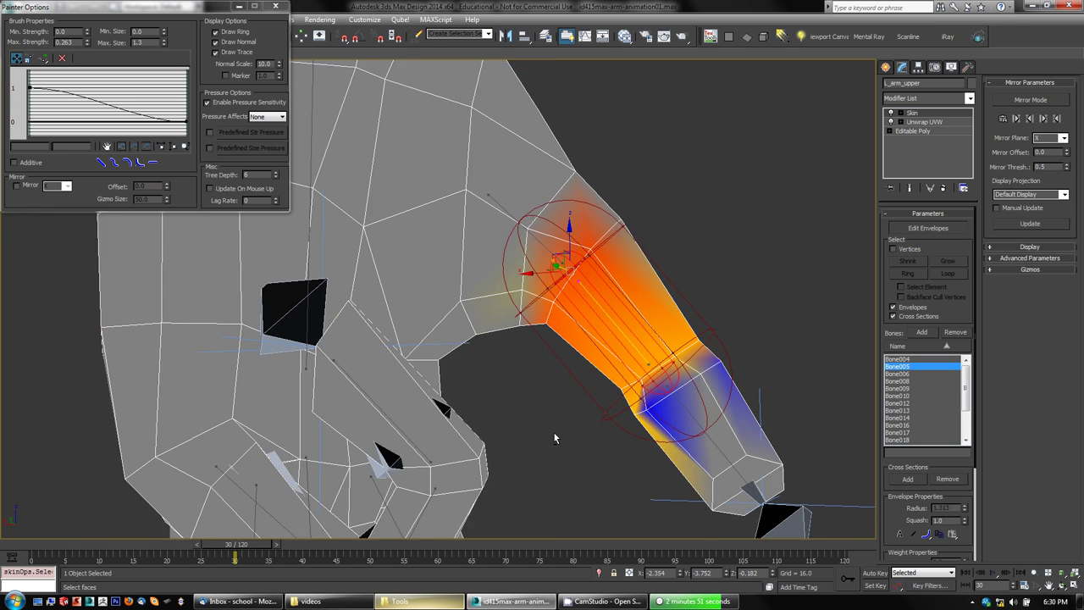
Step: Select Bone022 in the curled fingertip and examine its envelope and weights up close
click(379, 410)
mouse_move(376, 434)
alt+middle_down()
mouse_move(416, 412)
mouse_move(392, 423)
alt+middle_up()
scroll(392, 423, down, 3)
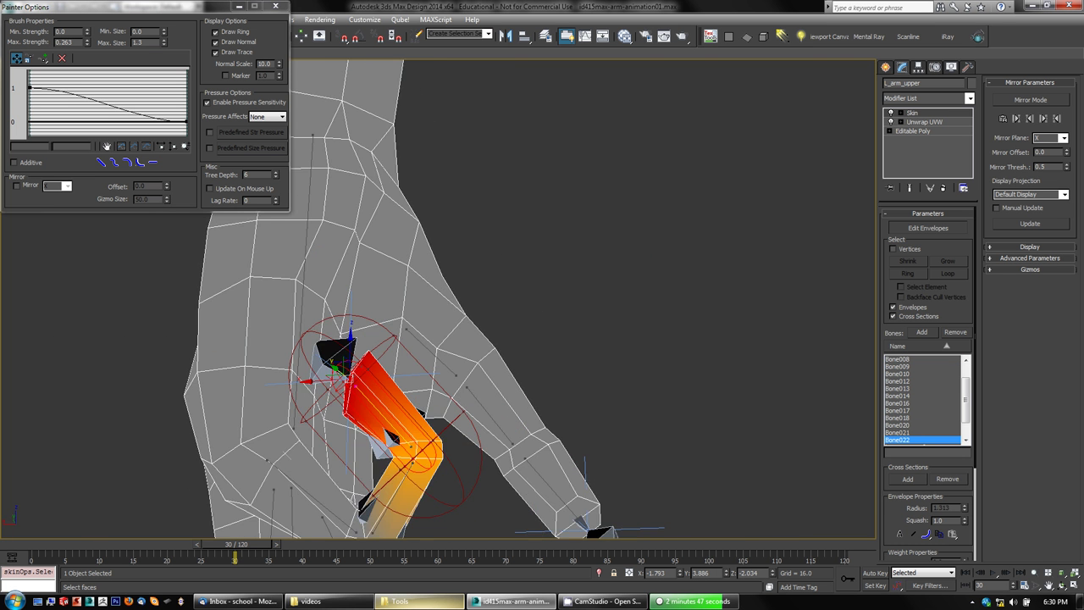
scroll(355, 425, up, 5)
scroll(336, 408, down, 5)
scroll(336, 406, up, 3)
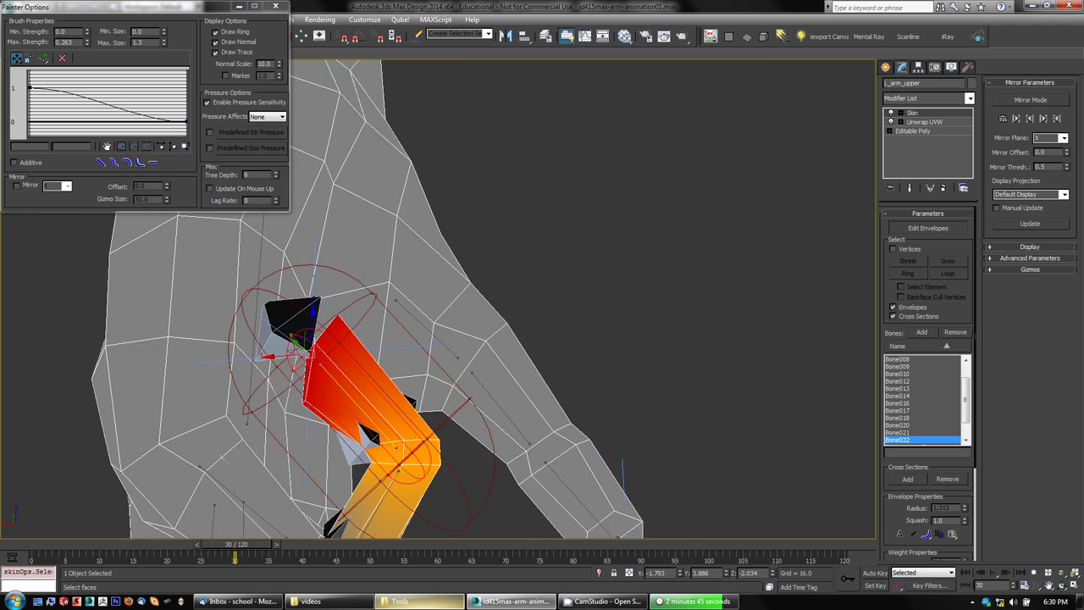
middle_drag(338, 405, 351, 401)
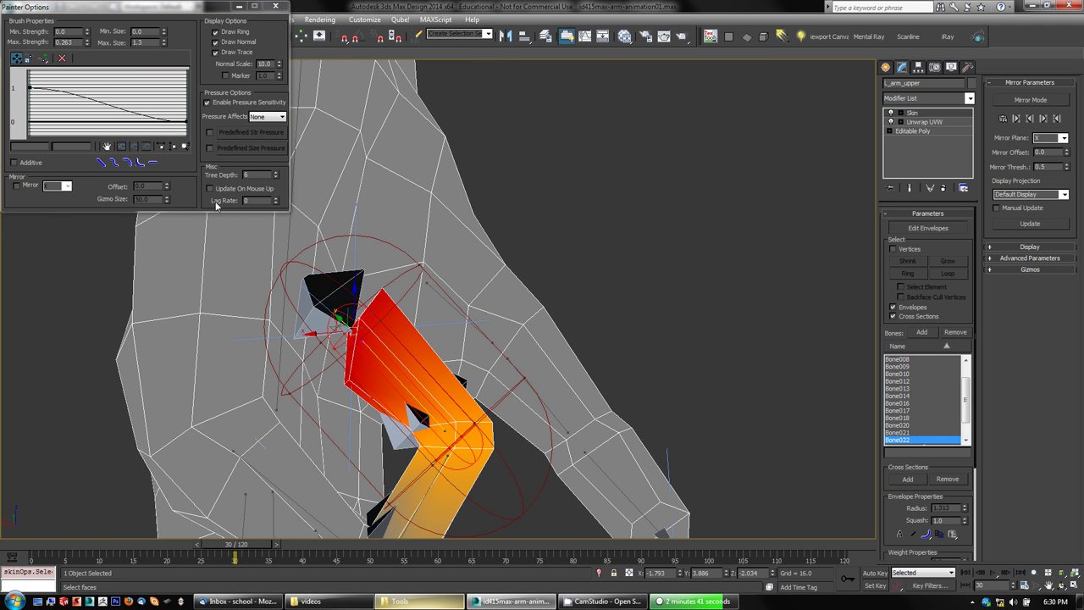
Step: Turn on Paint Weights and brush more Bone022 weight onto the inner side of the curled fingertip
drag(887, 508, 887, 373)
click(911, 525)
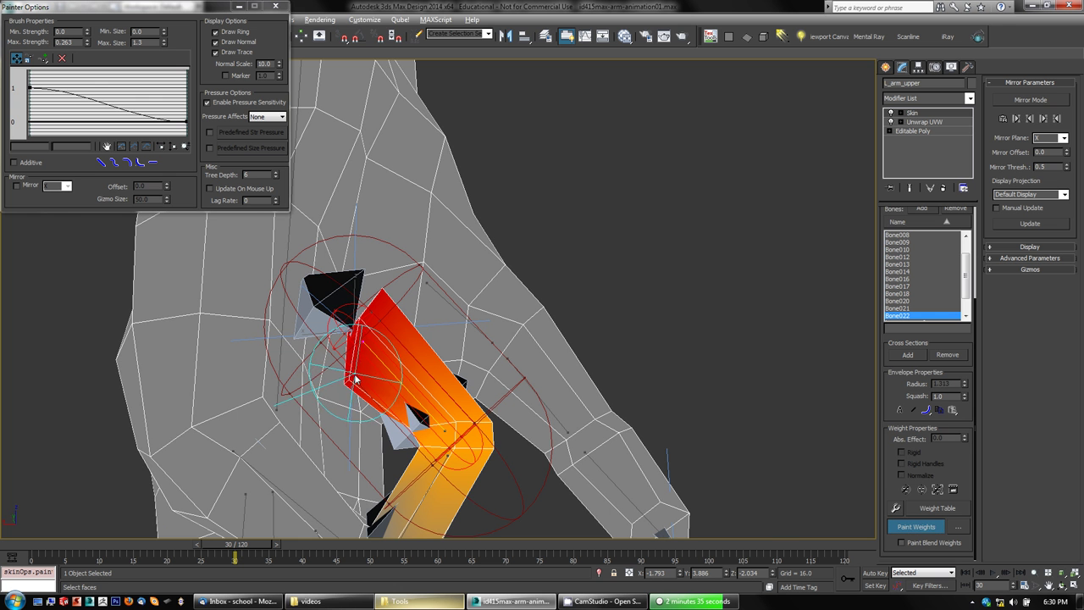
mouse_move(355, 374)
mouse_down()
mouse_move(348, 379)
mouse_move(361, 382)
mouse_move(356, 367)
mouse_move(417, 413)
mouse_up()
alt+middle_drag(418, 414, 458, 411)
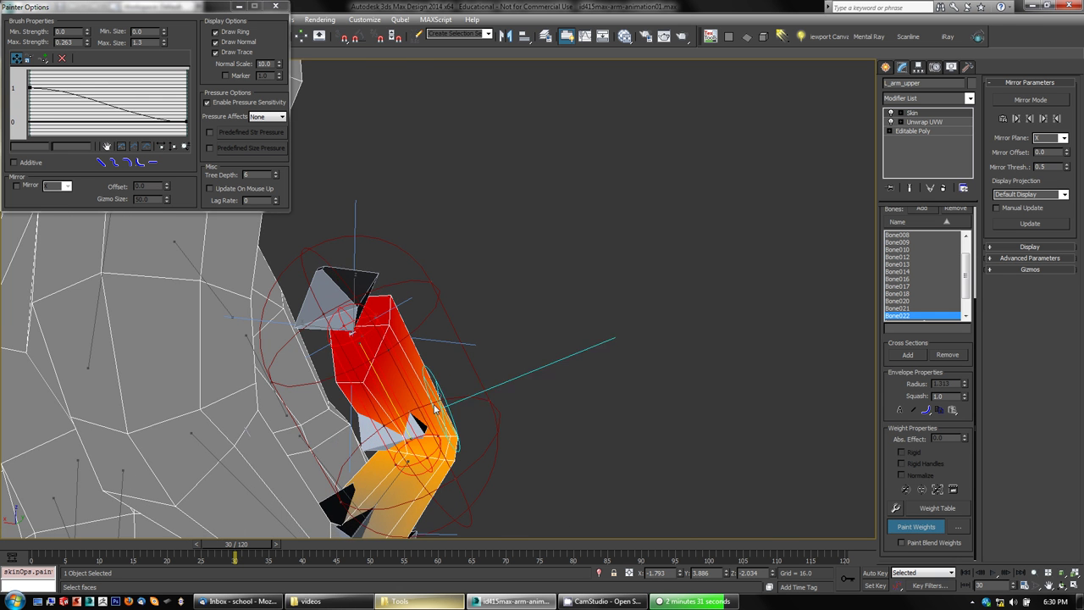
mouse_move(370, 386)
mouse_down()
mouse_move(381, 382)
mouse_move(363, 339)
mouse_up()
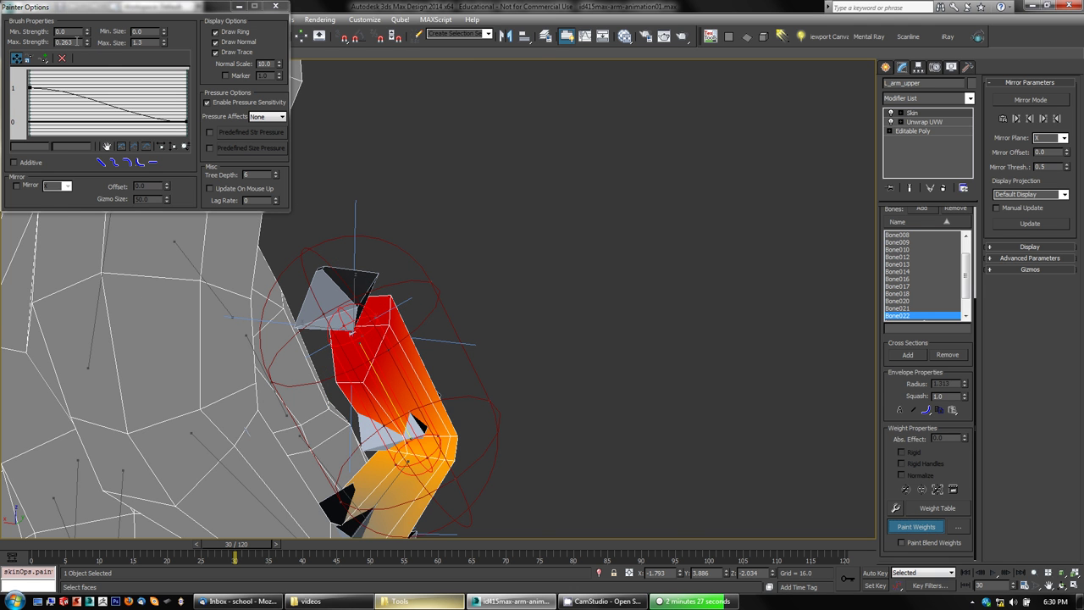
Step: Set the brush's maximum strength to -0.25 and stroke Bone022 weight off the fingertip's inner face
double_click(68, 42)
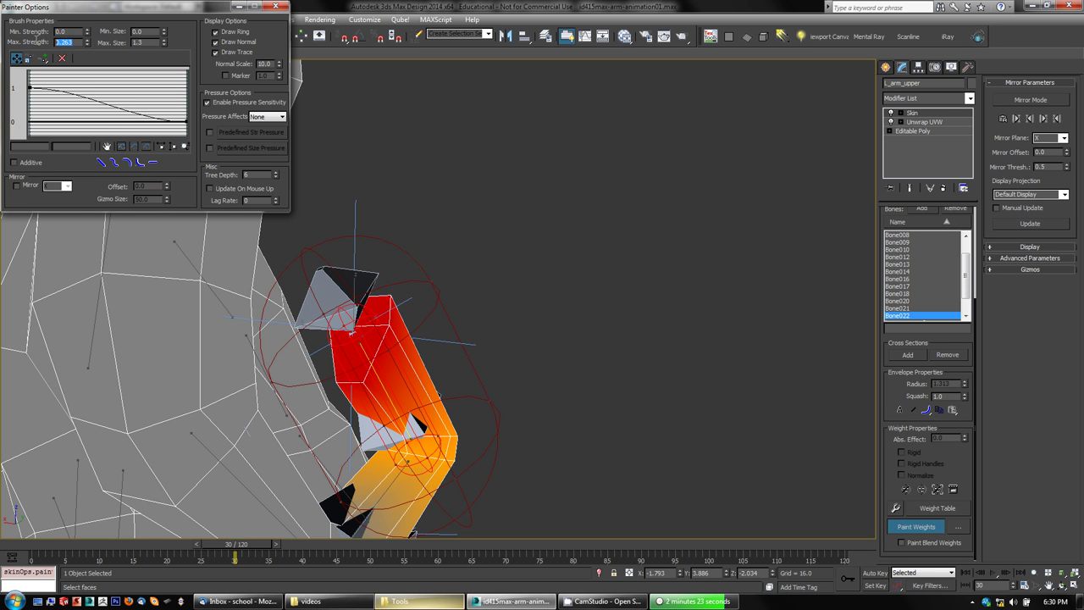
text(-0.25)
key(Return)
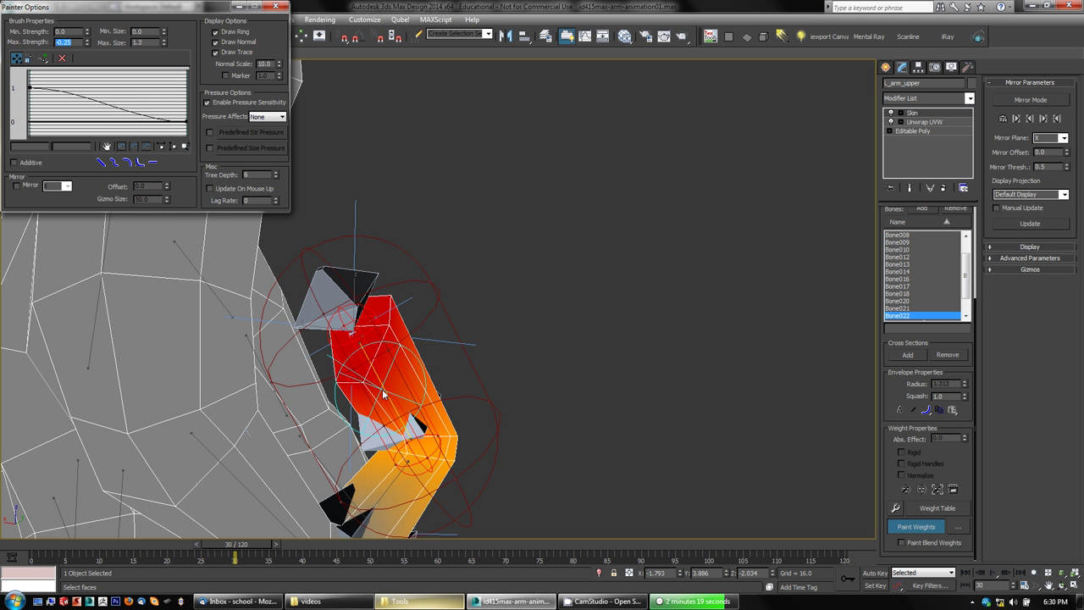
mouse_move(358, 388)
mouse_down()
mouse_move(342, 382)
mouse_move(369, 368)
mouse_up()
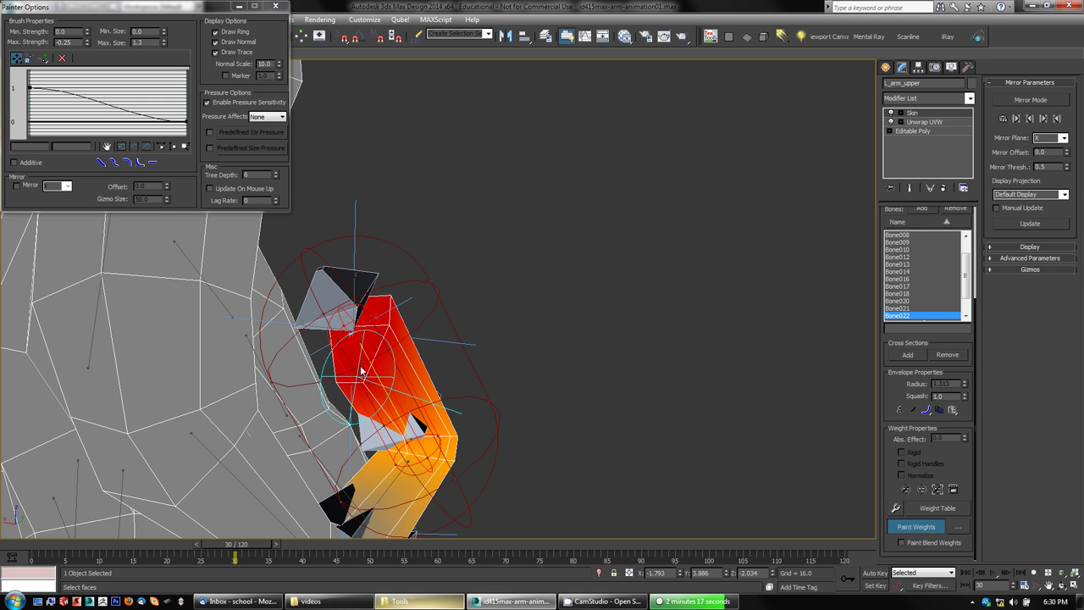
Step: Brush over the fingertip's inner face again with the negative strength from a closer view, and turn off Paint Weights
mouse_move(494, 387)
alt+middle_down()
mouse_move(460, 352)
mouse_move(457, 379)
alt+middle_up()
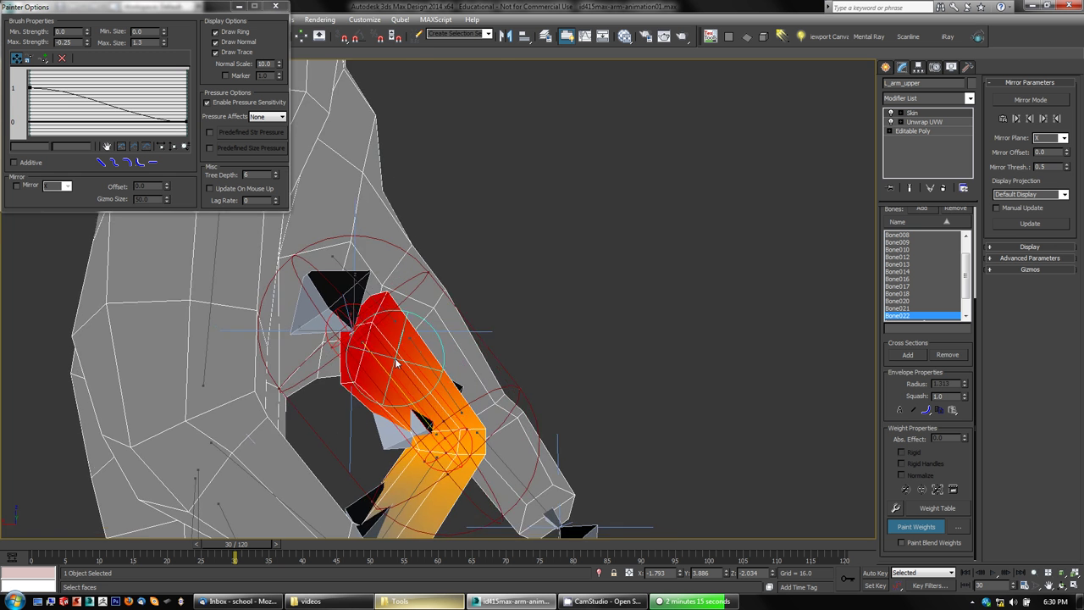
scroll(399, 363, up, 3)
mouse_move(368, 370)
alt+middle_down()
mouse_move(395, 365)
mouse_move(356, 375)
alt+middle_up()
scroll(358, 379, up, 3)
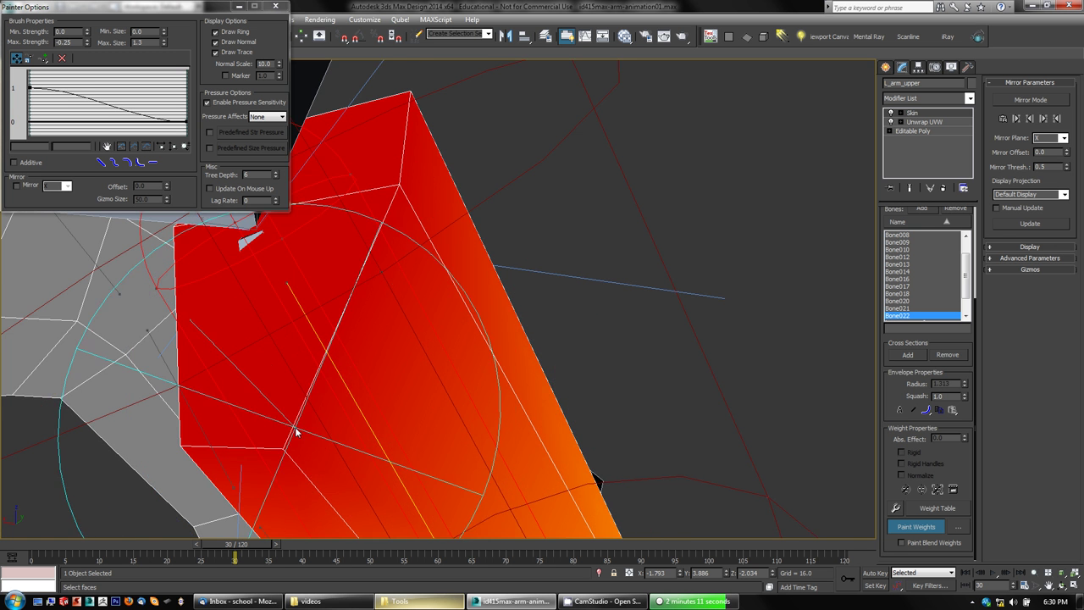
scroll(298, 419, down, 5)
mouse_move(279, 401)
mouse_down()
mouse_move(293, 387)
mouse_move(283, 356)
mouse_move(288, 409)
mouse_move(278, 370)
mouse_move(261, 382)
mouse_move(310, 443)
mouse_move(266, 416)
mouse_move(355, 418)
mouse_up()
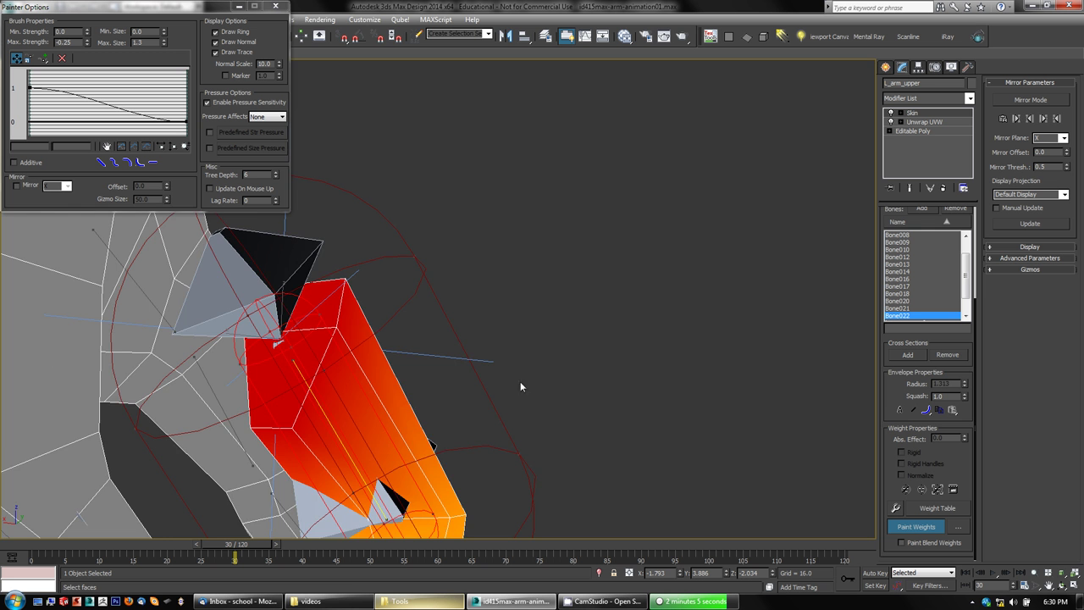
scroll(520, 381, down, 5)
alt+middle_drag(547, 394, 596, 234)
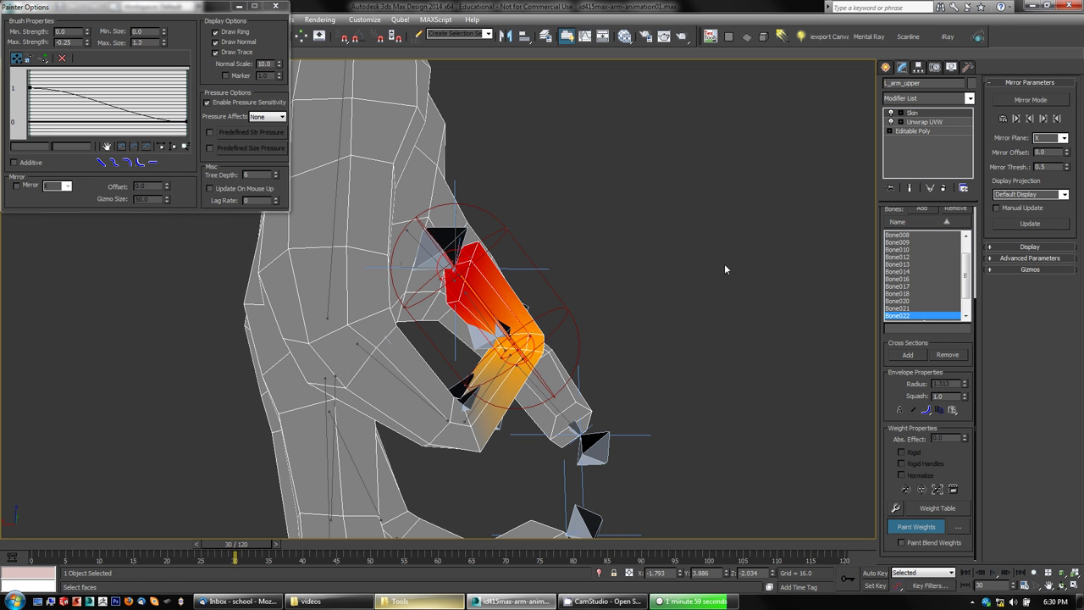
click(927, 528)
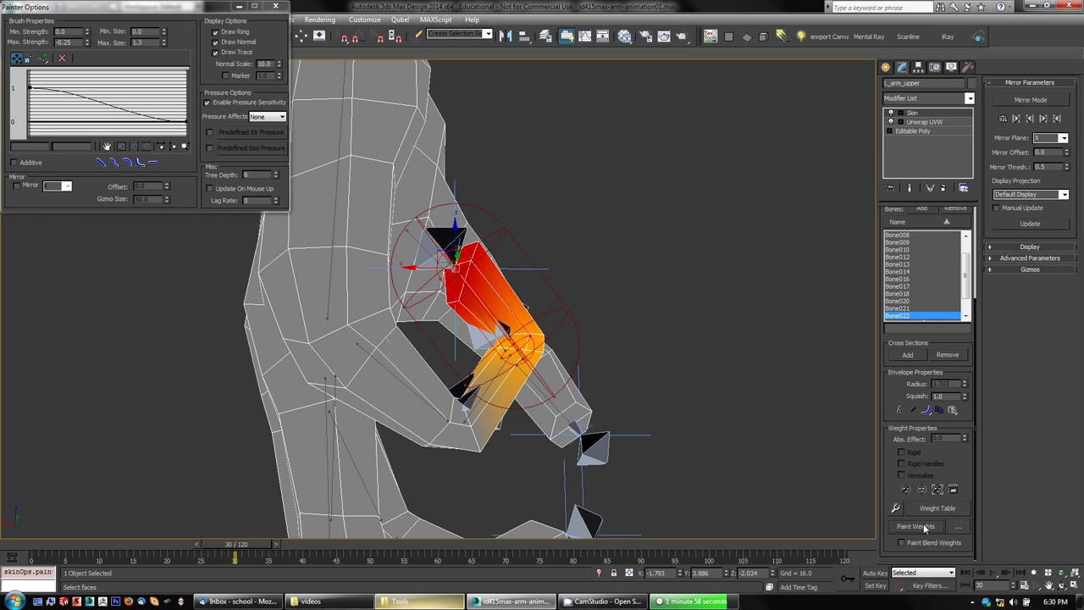
Step: Set the brush's maximum strength to 0.25, select Bone021 in the finger's middle segment, and turn on Paint Weights
click(496, 373)
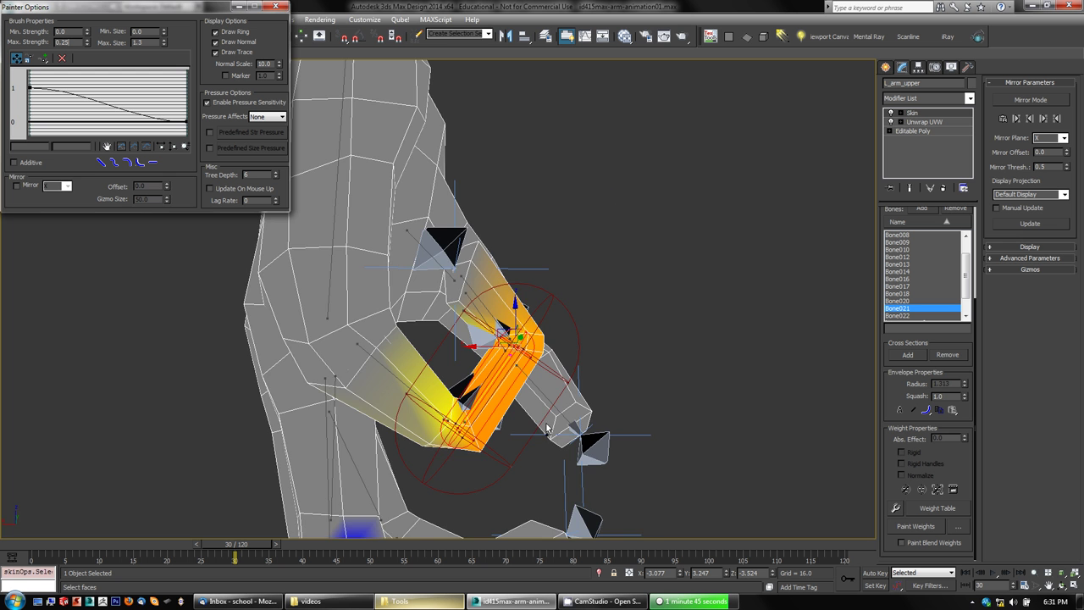
scroll(537, 395, up, 4)
scroll(536, 396, down, 2)
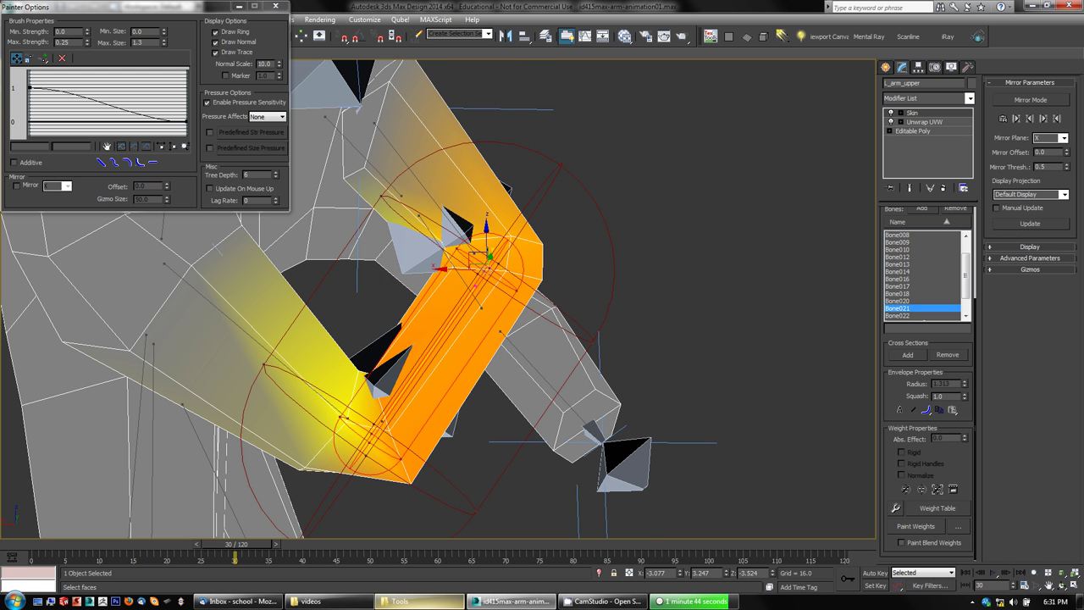
click(917, 526)
Step: Test-paint Bone021 weight on the inner edge of the fingertip, check it from another angle, and undo the stroke
click(366, 175)
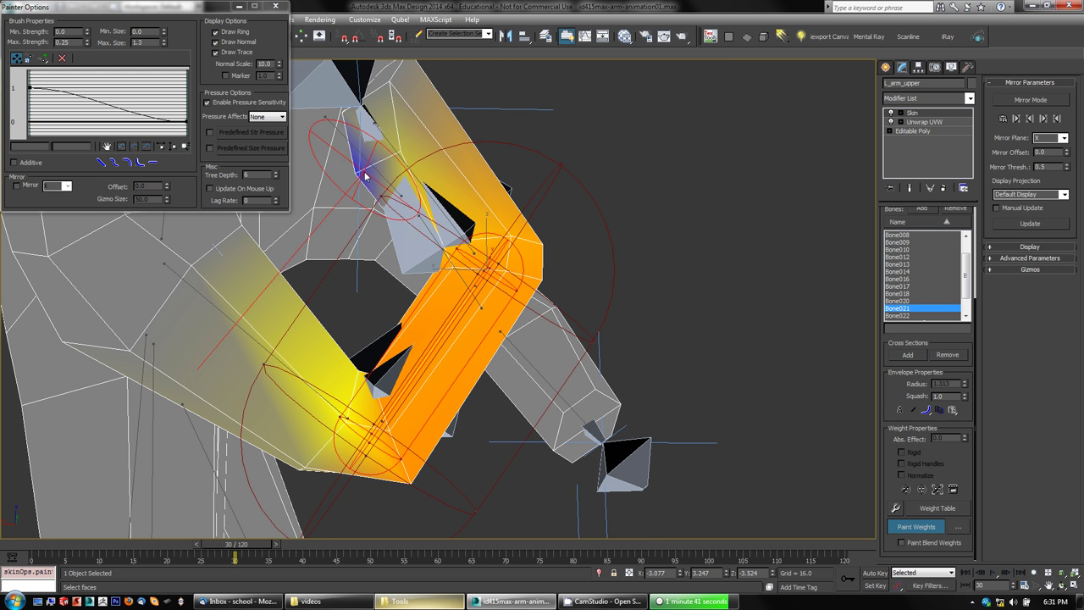
alt+middle_drag(622, 293, 583, 287)
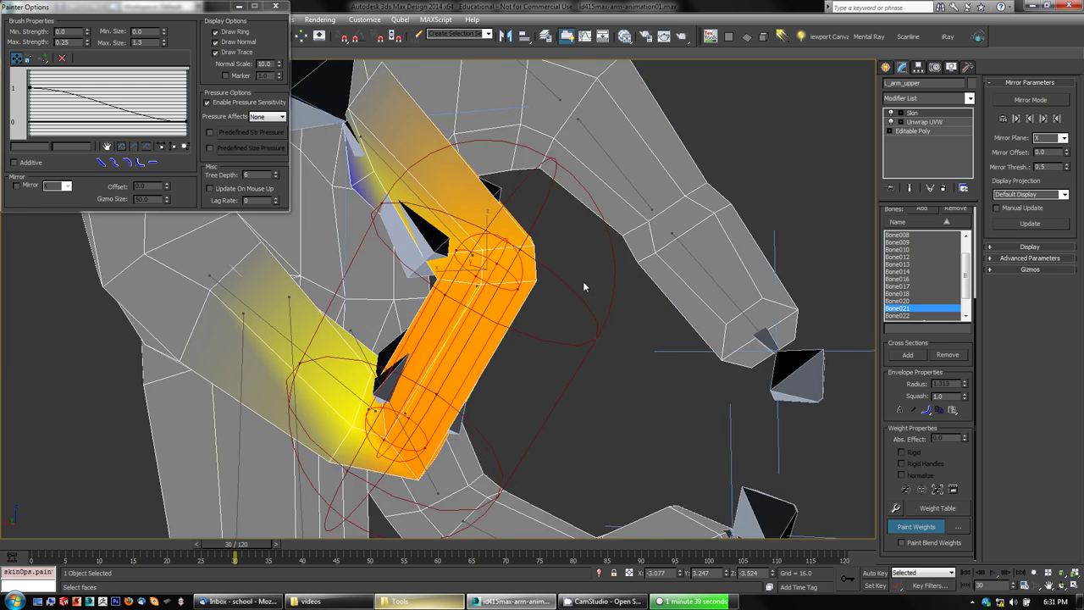
scroll(582, 286, down, 3)
scroll(583, 287, down, 2)
scroll(583, 286, up, 6)
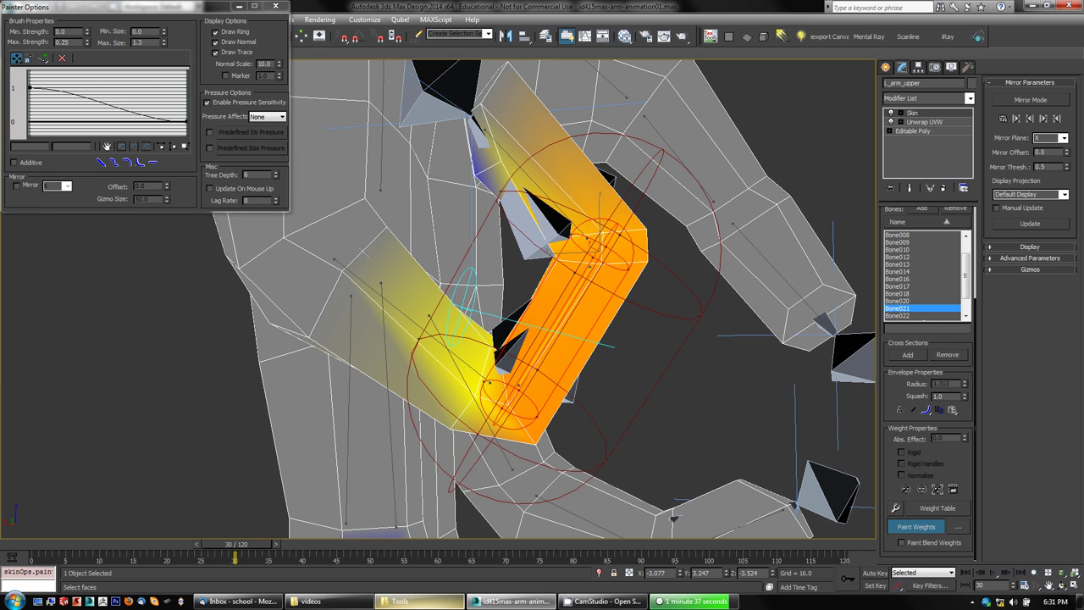
key(ctrl+z)
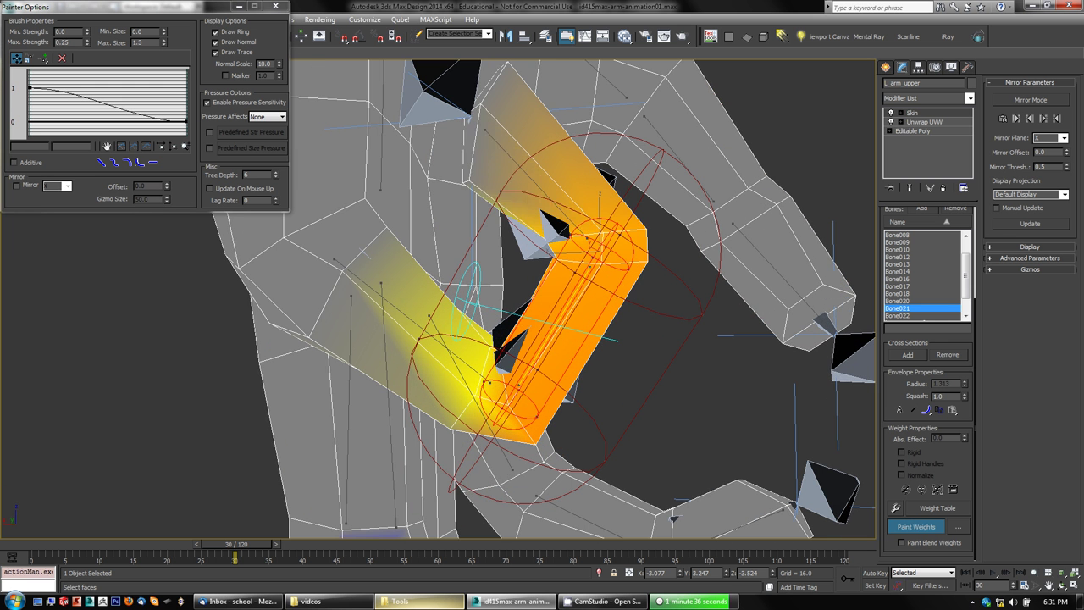
Step: Set the brush's maximum strength to 0.1 and dab Bone021 weight onto the inner edge of the curled fingertip
double_click(67, 42)
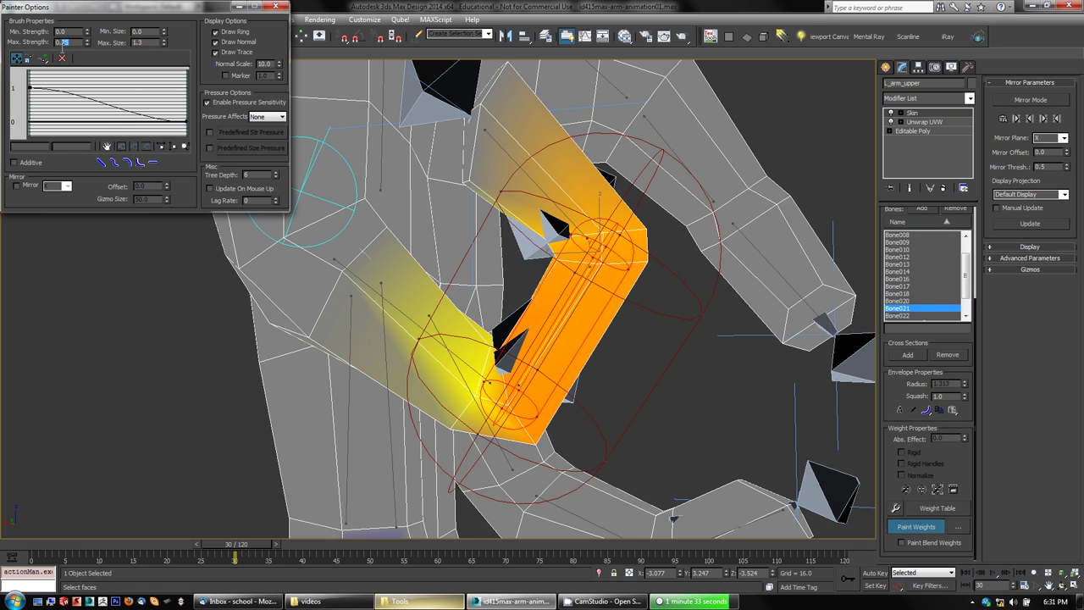
text(1)
key(Return)
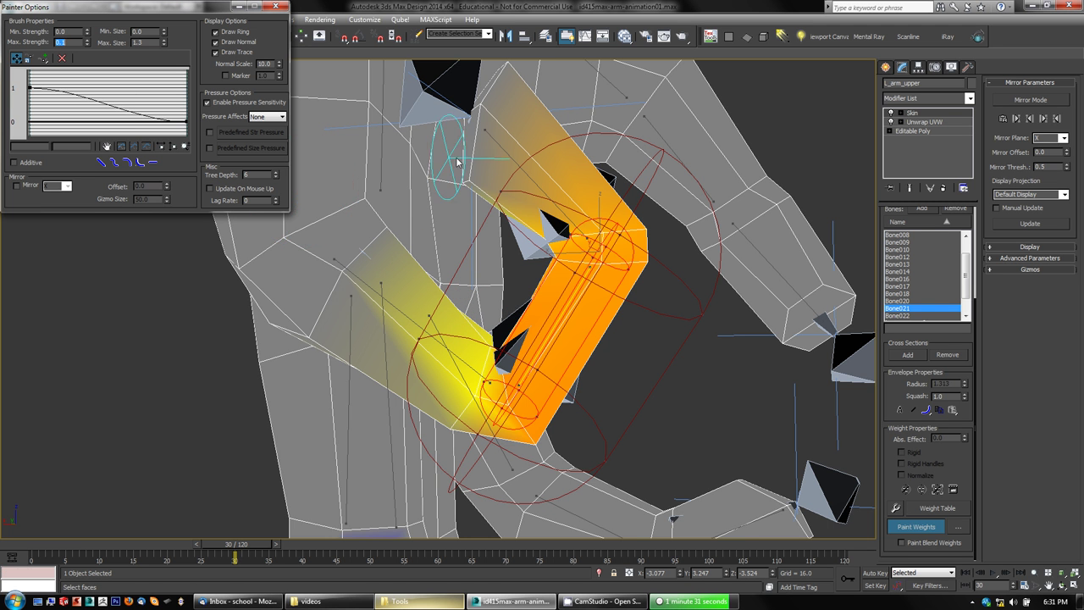
scroll(499, 222, up, 6)
scroll(508, 219, down, 8)
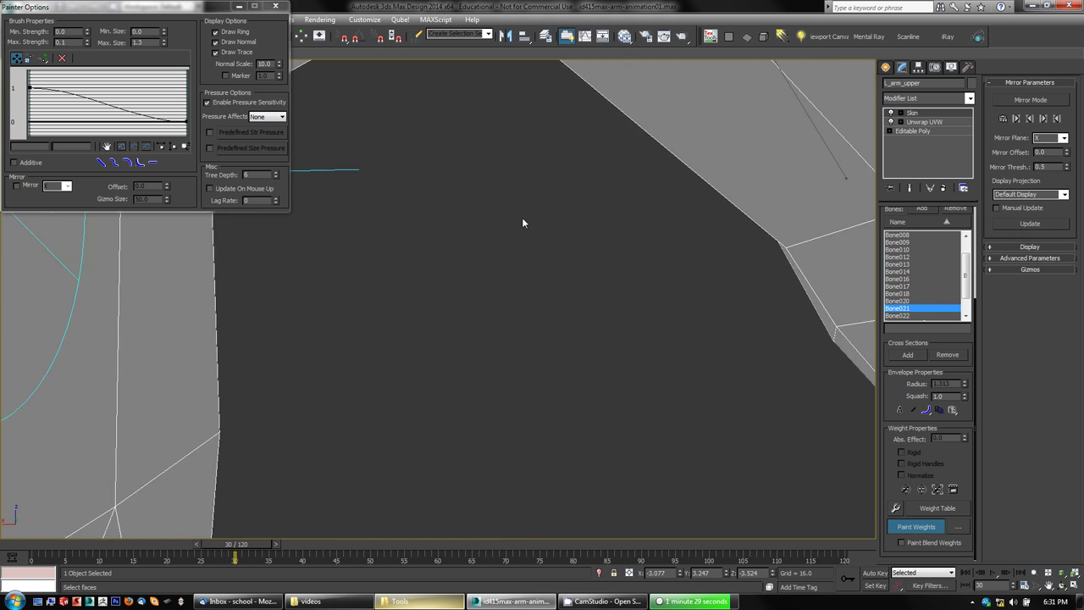
scroll(508, 212, up, 3)
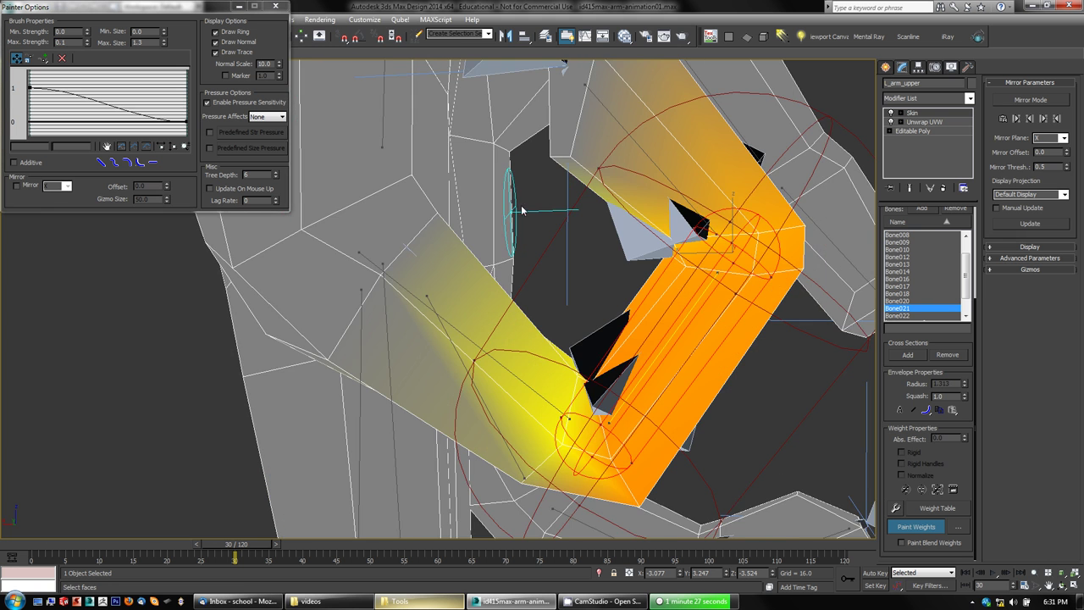
alt+middle_drag(522, 211, 563, 209)
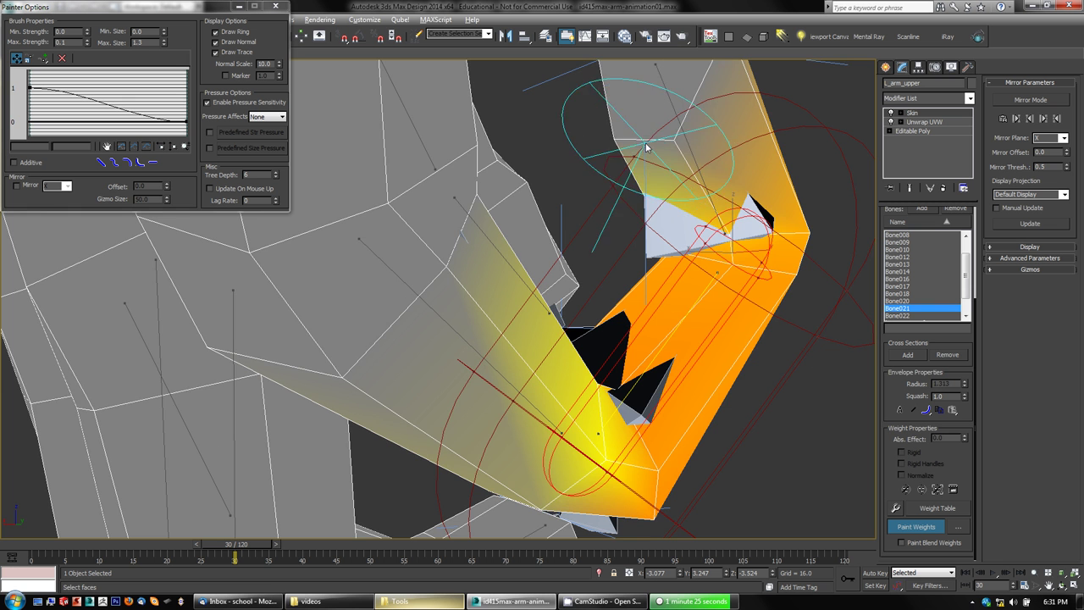
drag(646, 148, 650, 149)
Step: Examine the finger's deformation from several angles, scrubbing the animation back to frame 0 and forward to frame 37
scroll(701, 248, down, 5)
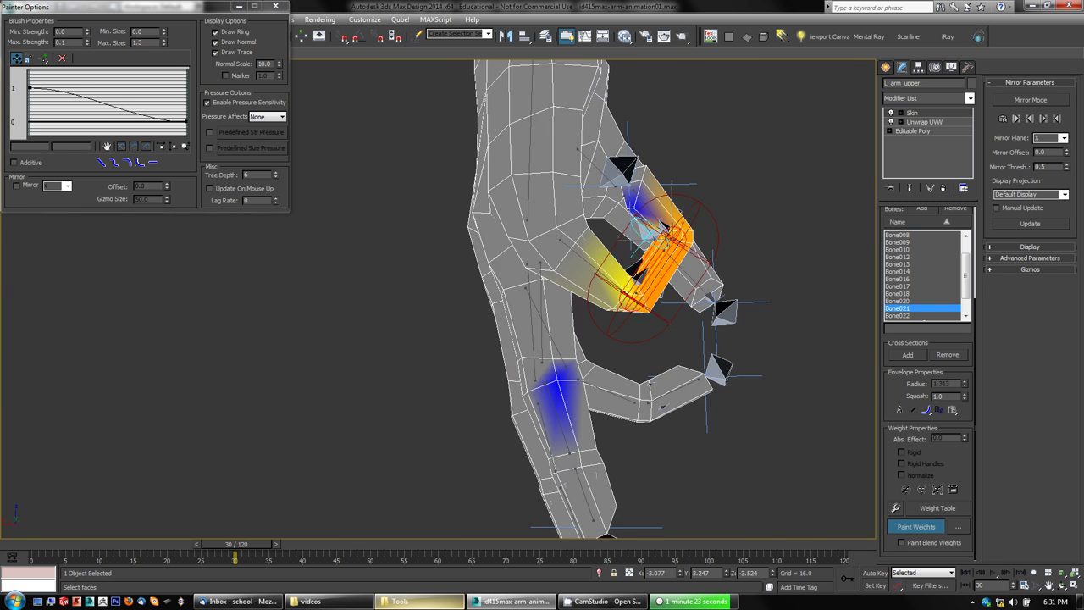
scroll(674, 246, up, 4)
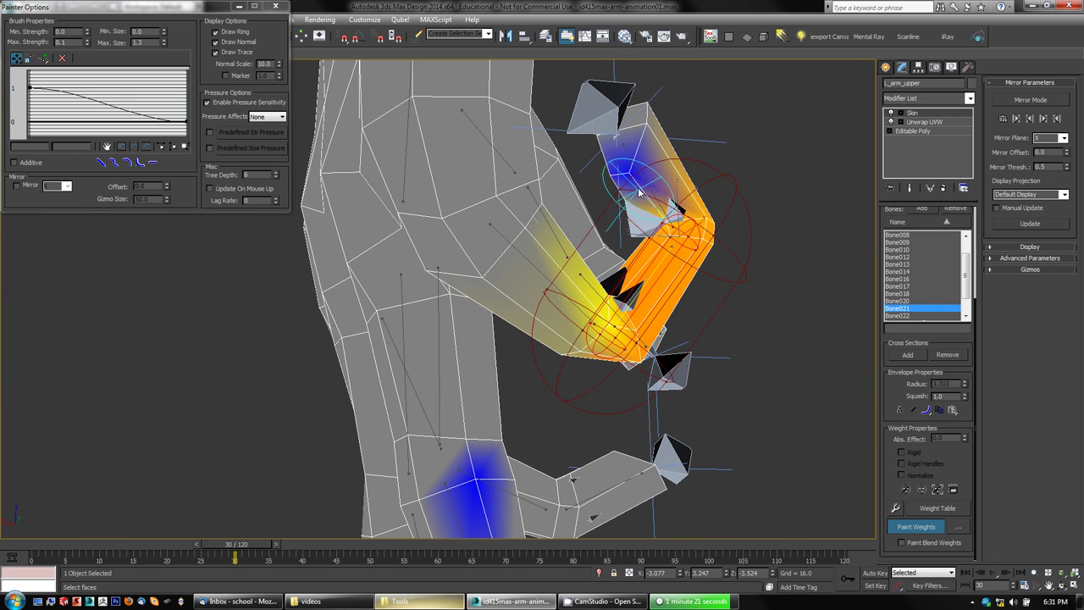
alt+middle_drag(710, 243, 673, 269)
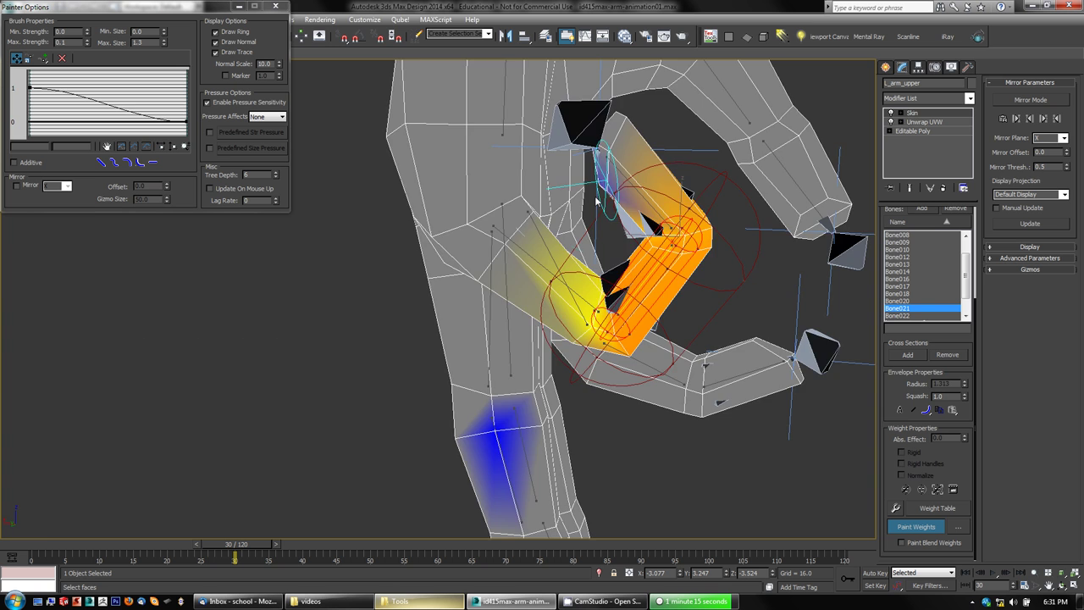
scroll(630, 284, down, 4)
scroll(630, 284, up, 4)
alt+middle_drag(630, 284, 654, 279)
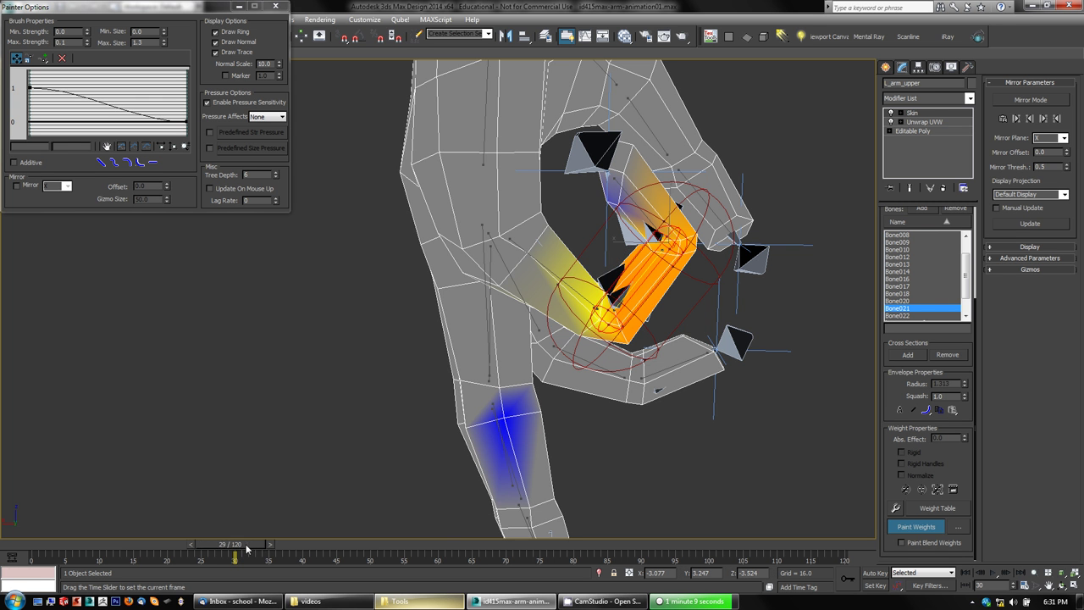
mouse_move(237, 551)
mouse_down()
mouse_move(336, 550)
mouse_move(55, 546)
mouse_up()
middle_drag(193, 460, 160, 293)
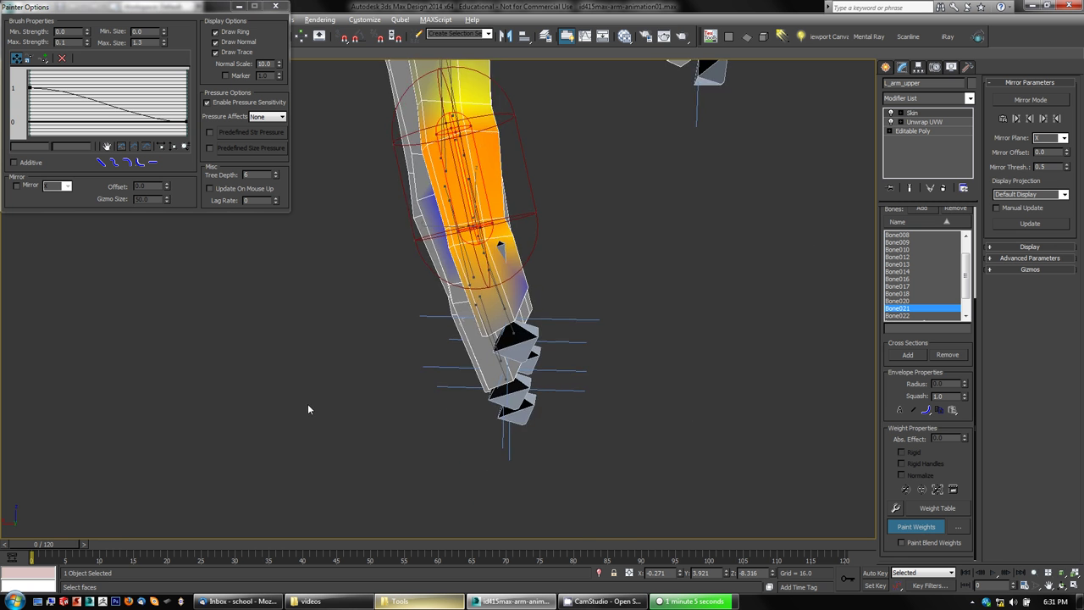
mouse_move(307, 403)
alt+middle_down()
mouse_move(238, 387)
mouse_move(287, 398)
alt+middle_up()
drag(56, 545, 303, 521)
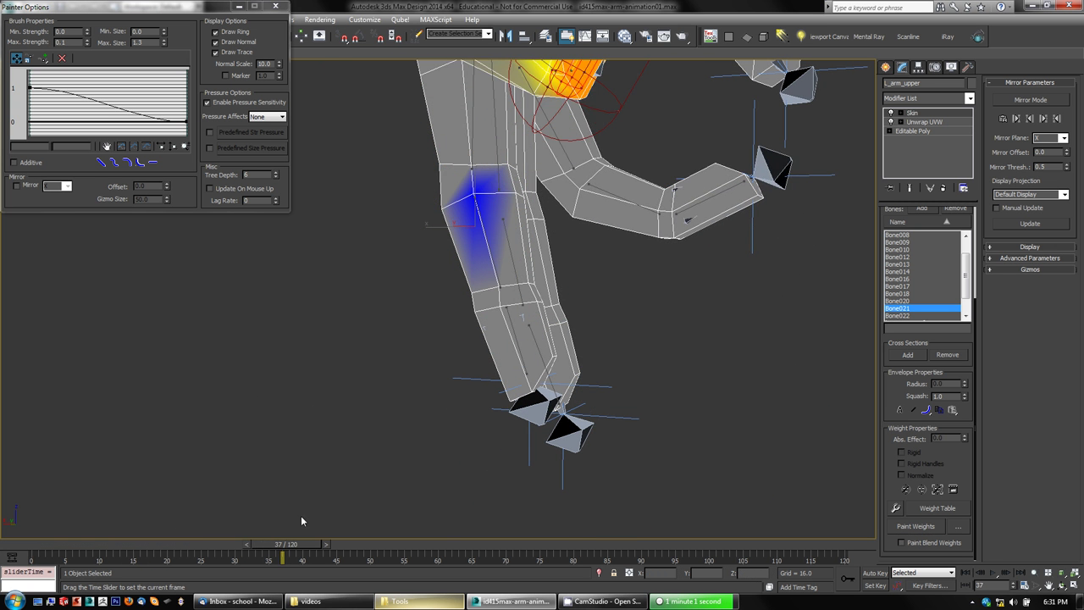
middle_drag(314, 351, 314, 453)
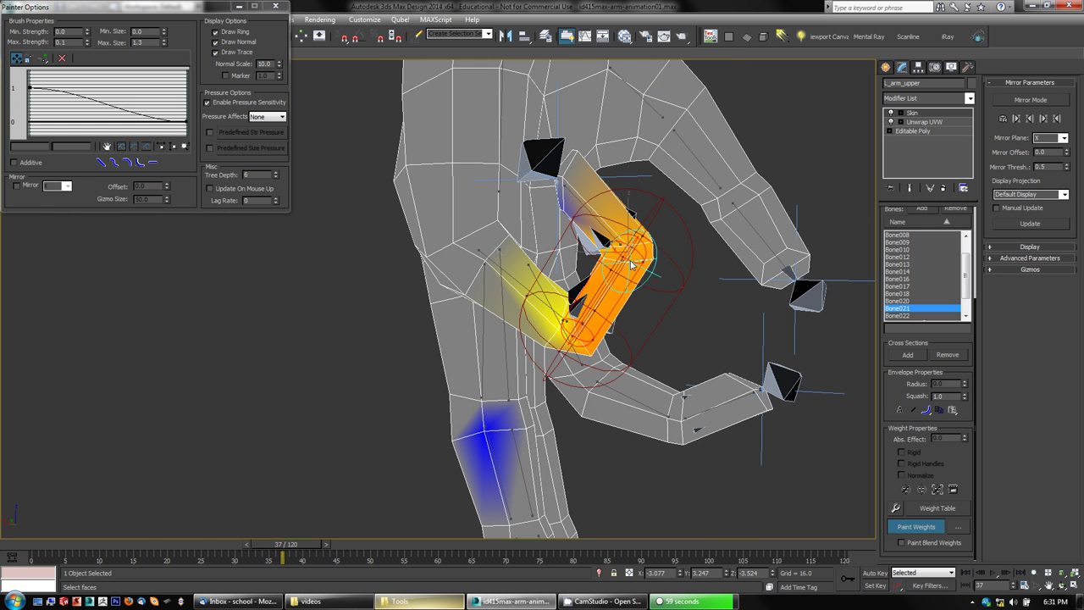
mouse_move(424, 328)
alt+middle_down()
mouse_move(388, 349)
mouse_move(418, 349)
mouse_move(263, 335)
mouse_move(249, 387)
mouse_move(321, 389)
mouse_move(437, 356)
mouse_move(542, 399)
alt+middle_up()
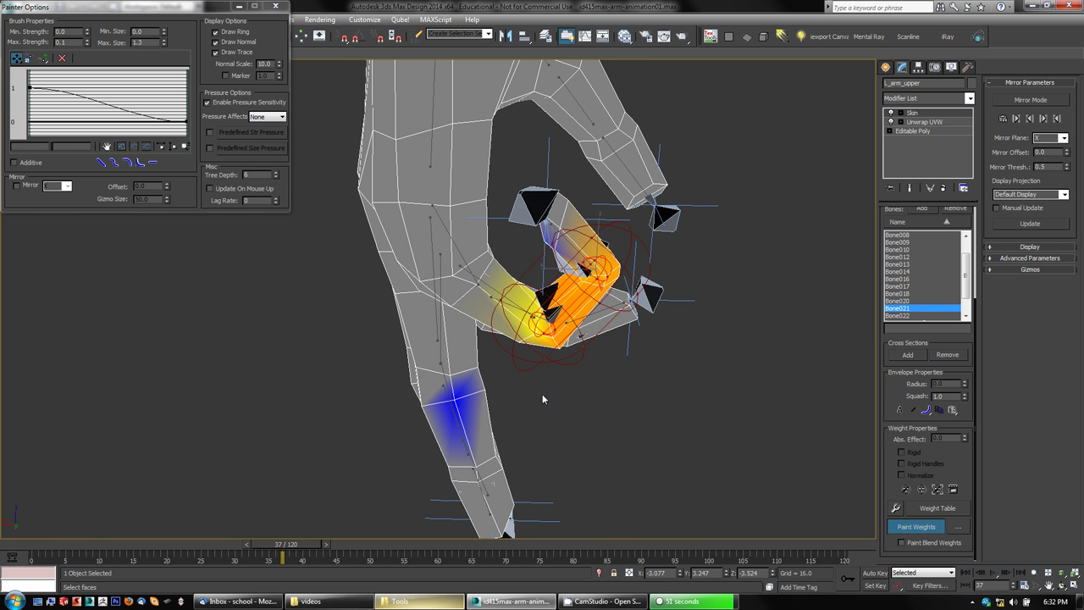
Step: Turn off Paint Weights for the arm's Skin modifier
click(916, 528)
middle_drag(740, 360, 733, 399)
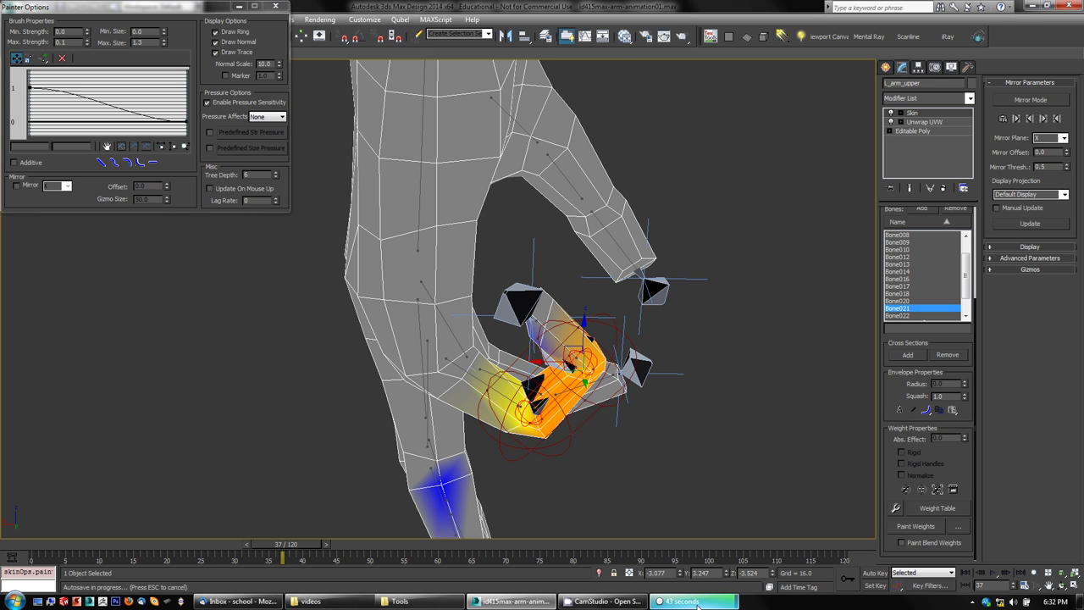
middle_drag(706, 403, 796, 428)
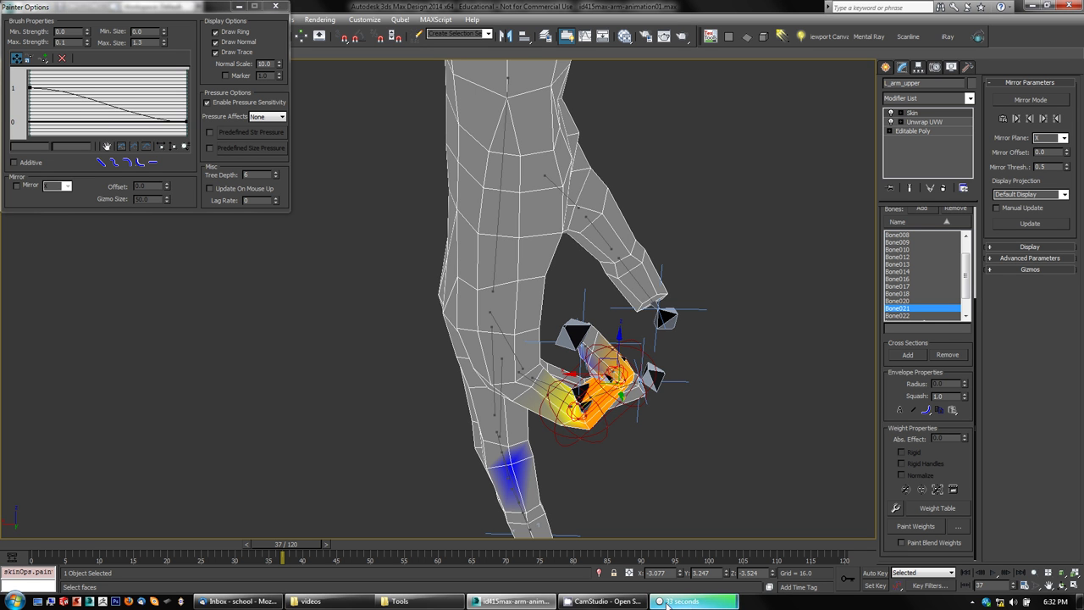
click(603, 602)
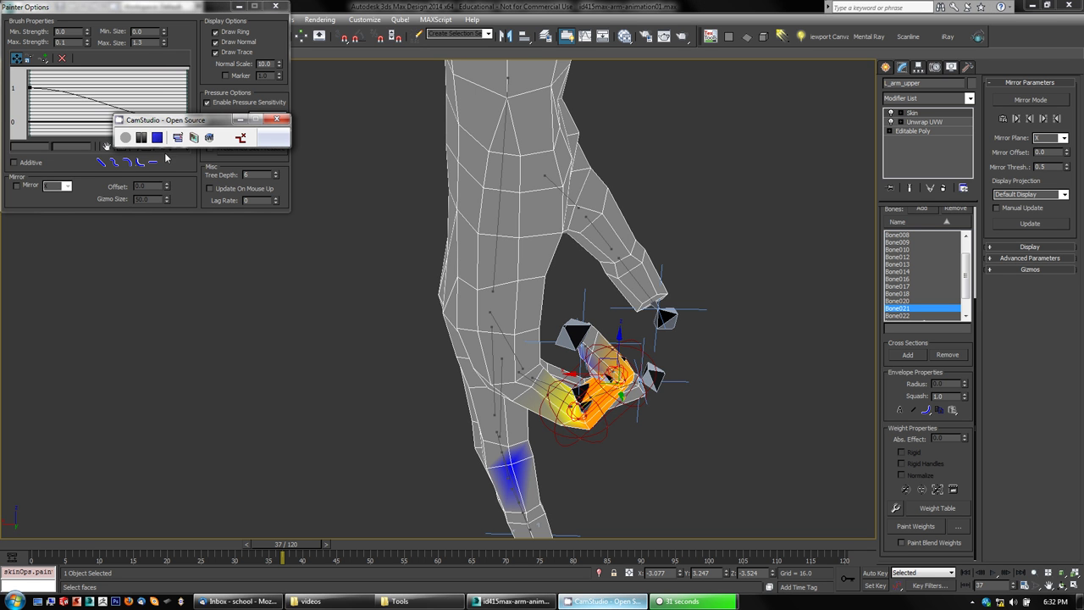